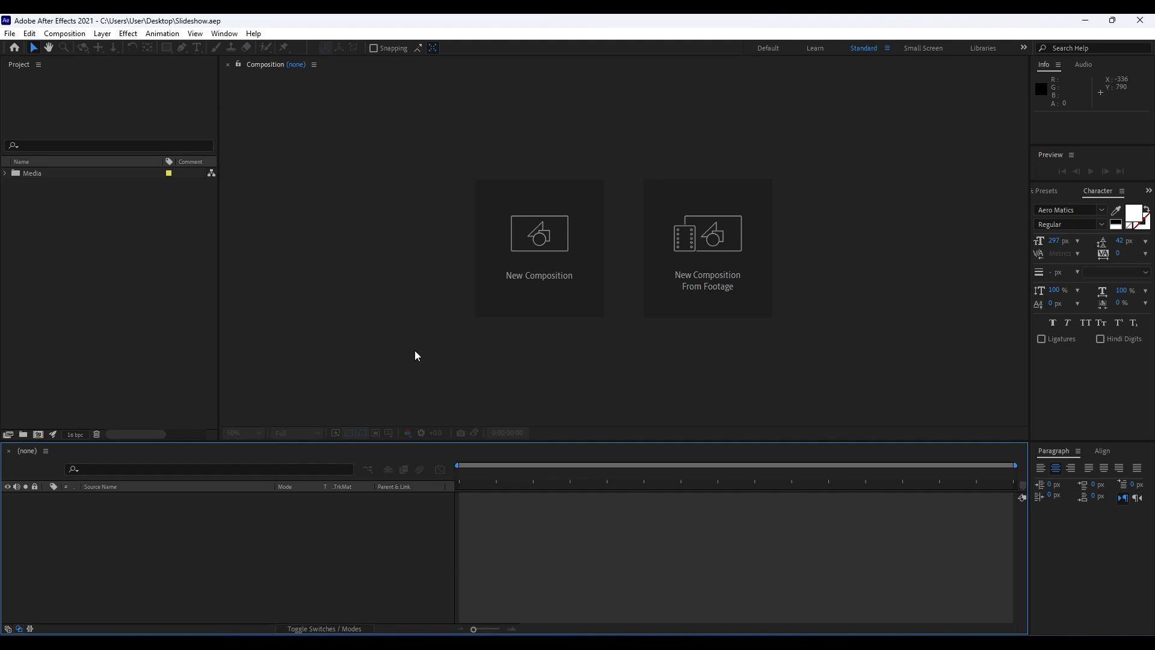
# Create a 1920 x 1080 composition named Final with a duration of 30 seconds.
pyautogui.click(38, 435)
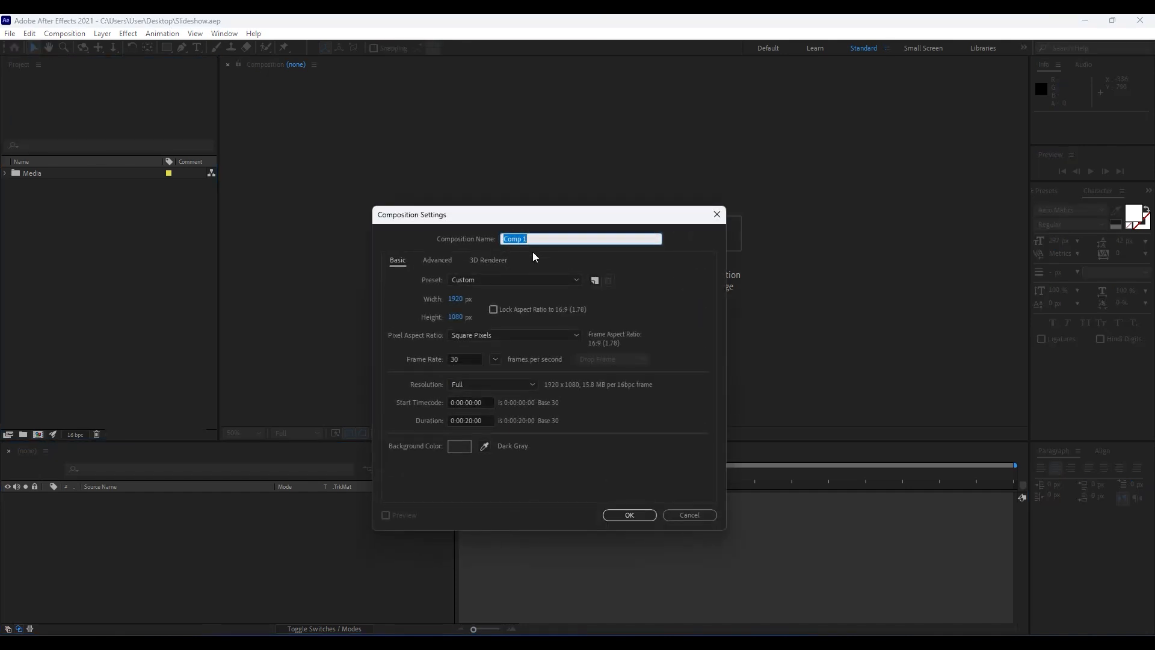
pyautogui.write('Final')
pyautogui.click(469, 420)
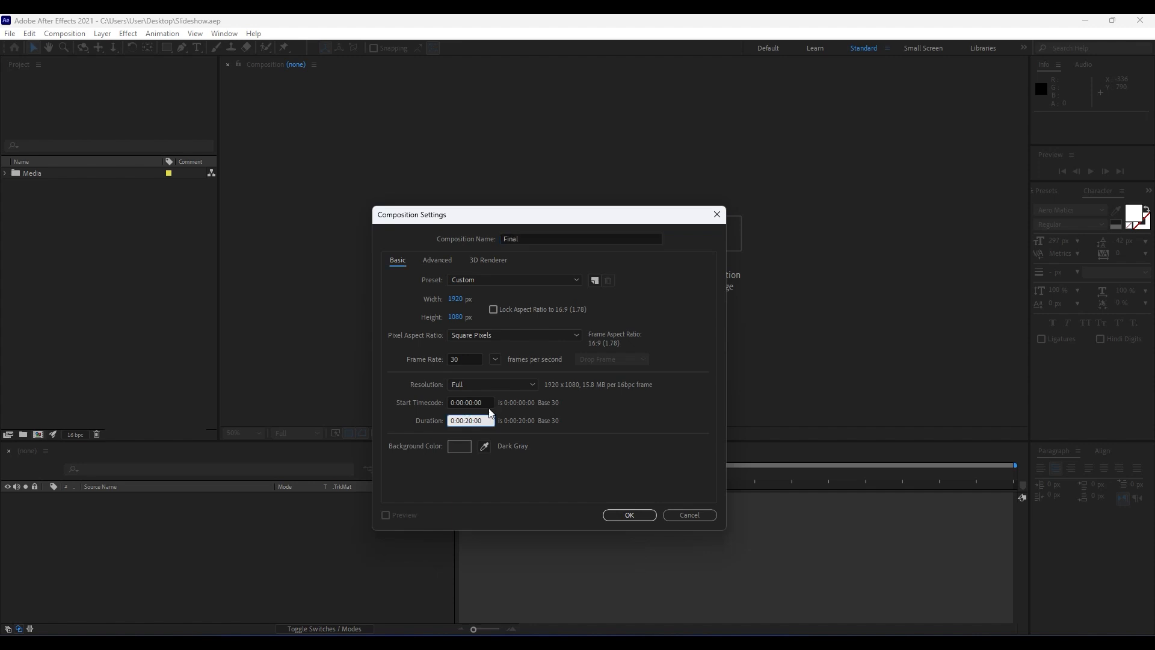
pyautogui.press('BackSpace')
pyautogui.write('3')
pyautogui.click(626, 515)
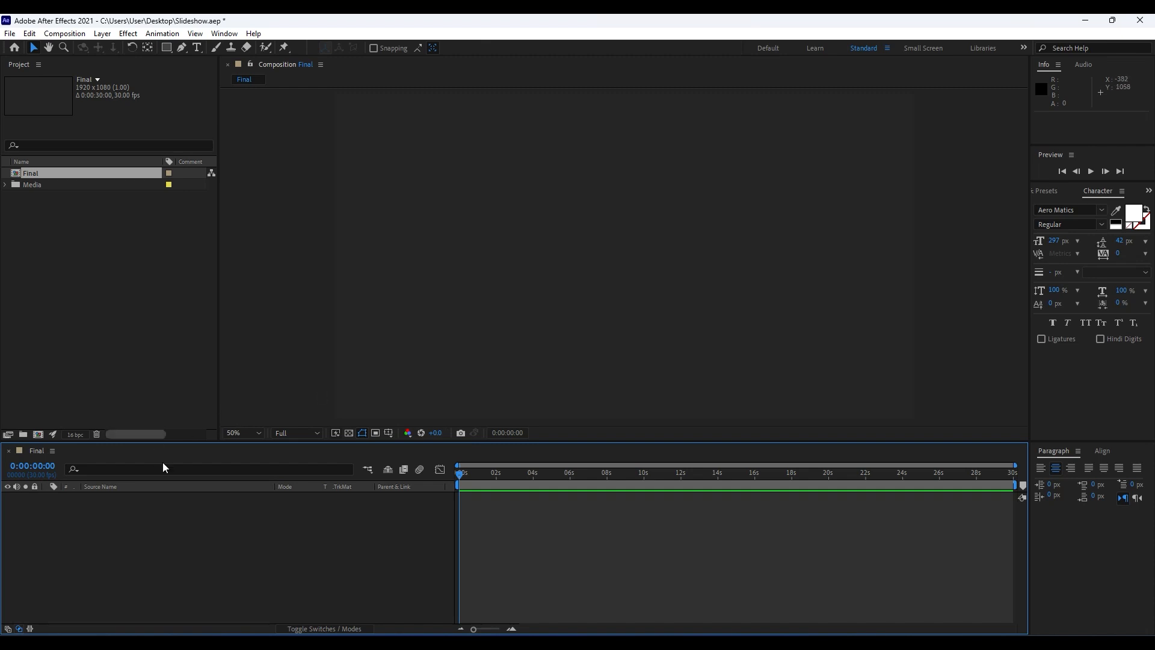
# Create a second composition named Media 01 and place it as a layer in the Final composition.
pyautogui.click(38, 434)
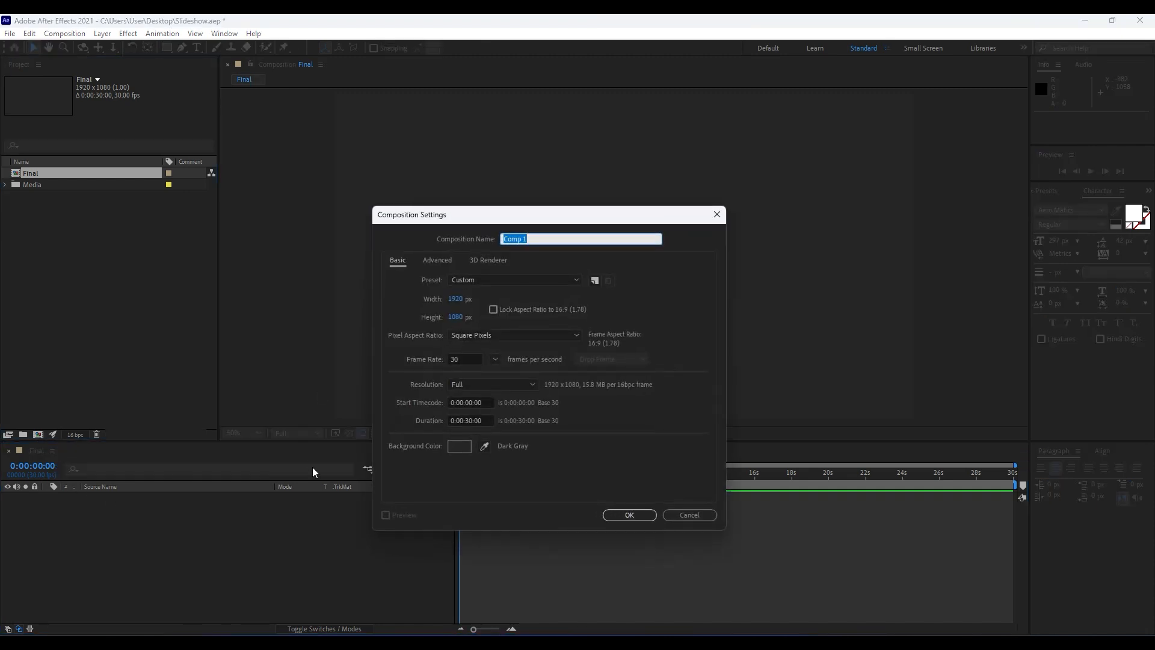
pyautogui.write('Media 01')
pyautogui.click(630, 515)
pyautogui.click(70, 451)
pyautogui.click(35, 208)
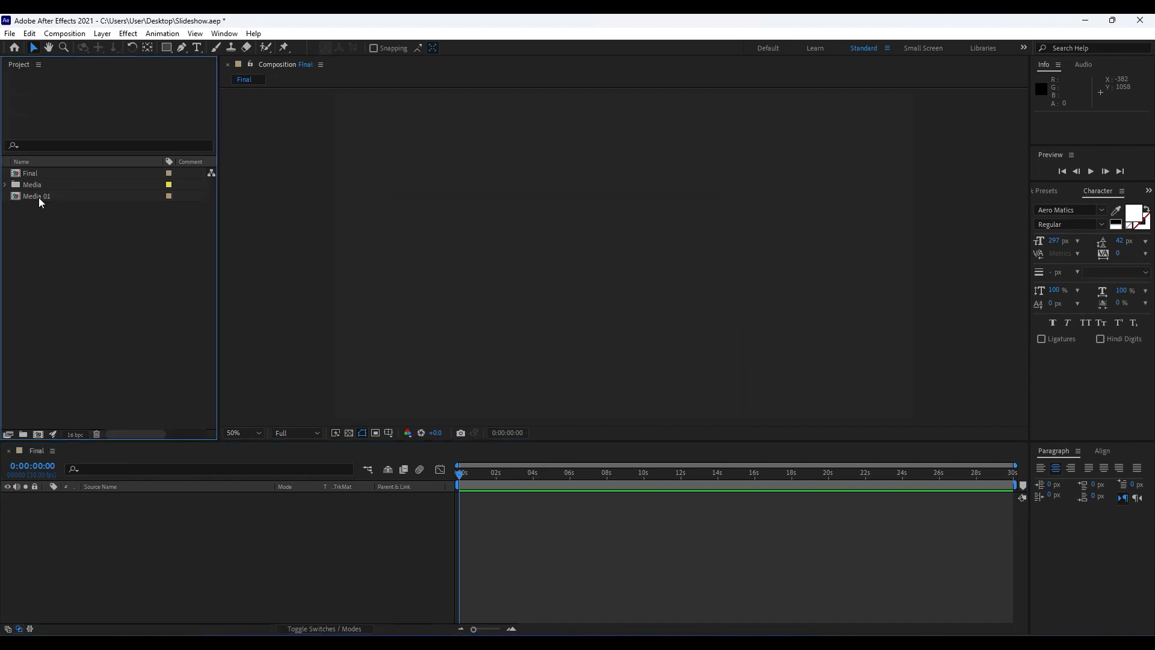
pyautogui.moveTo(39, 197); pyautogui.dragTo(200, 569)
pyautogui.press(',')
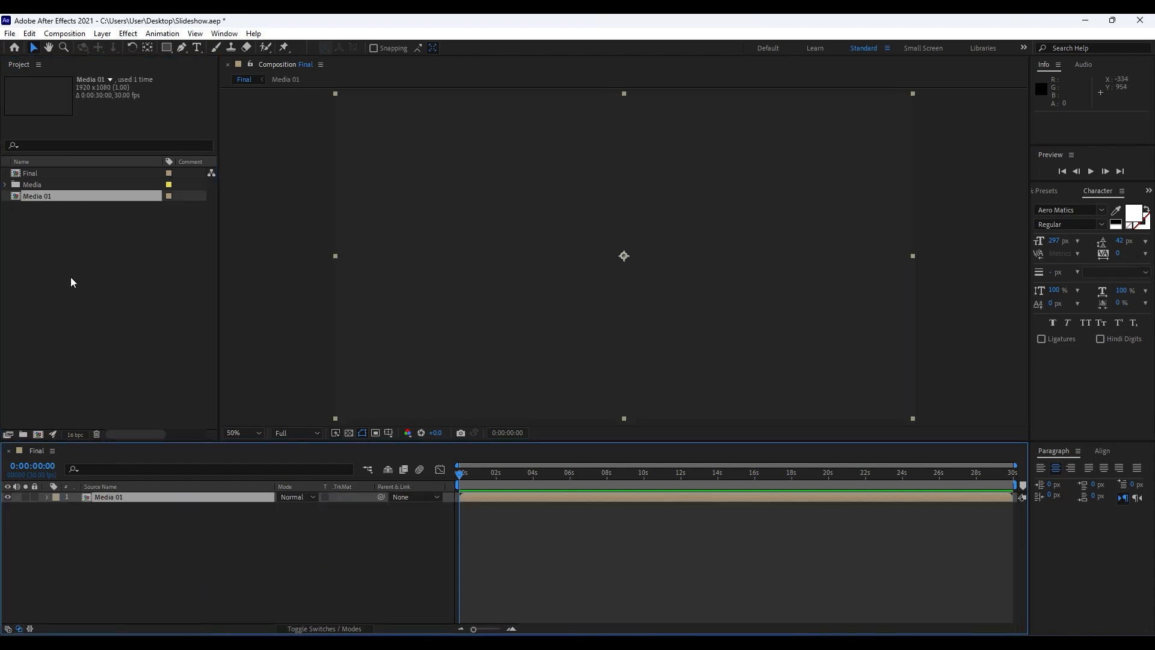
# Place Image 04 from the Media folder inside the Media 01 composition as its only layer, and return to Final.
pyautogui.click(5, 184)
pyautogui.doubleClick(106, 497)
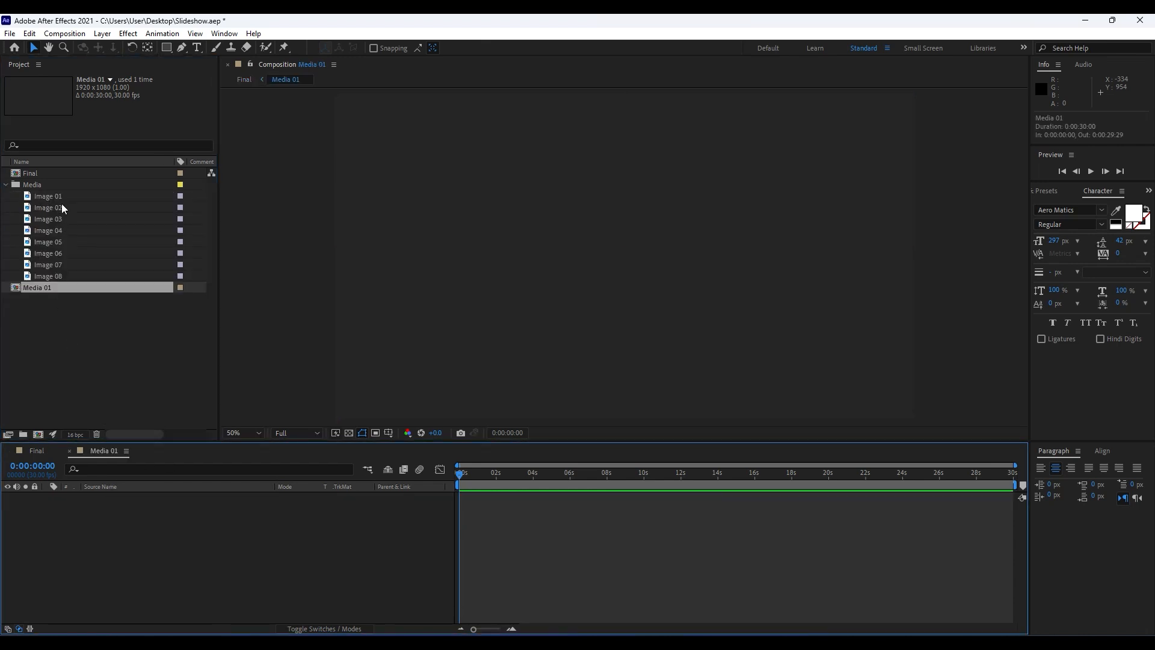
pyautogui.click(51, 205)
pyautogui.moveTo(53, 215); pyautogui.dragTo(171, 565)
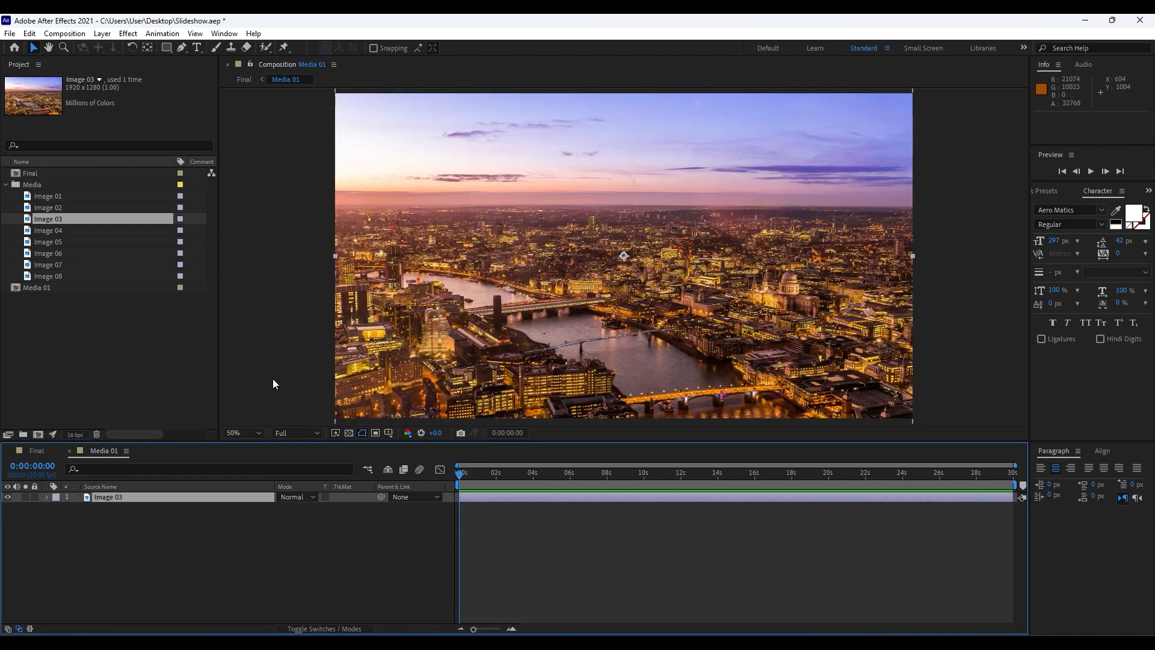
pyautogui.click(62, 231)
pyautogui.moveTo(63, 231); pyautogui.dragTo(126, 491)
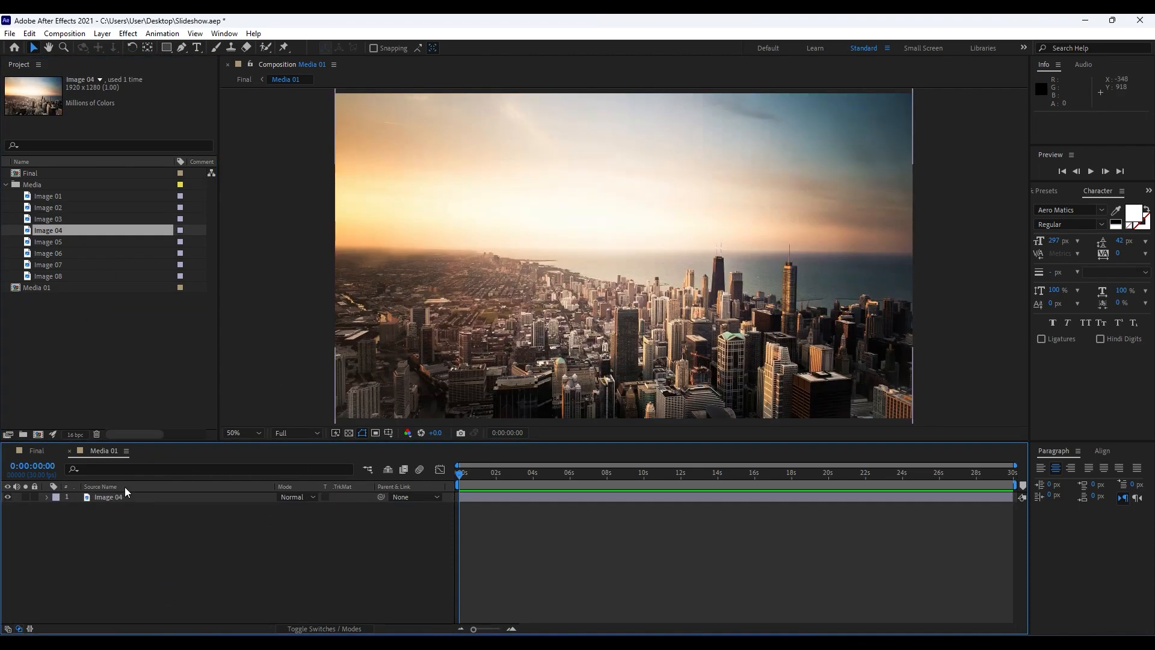
pyautogui.click(69, 451)
# Add a full-size dark gray solid named Wave 01 above the Media 01 layer in Final.
pyautogui.click(168, 561)
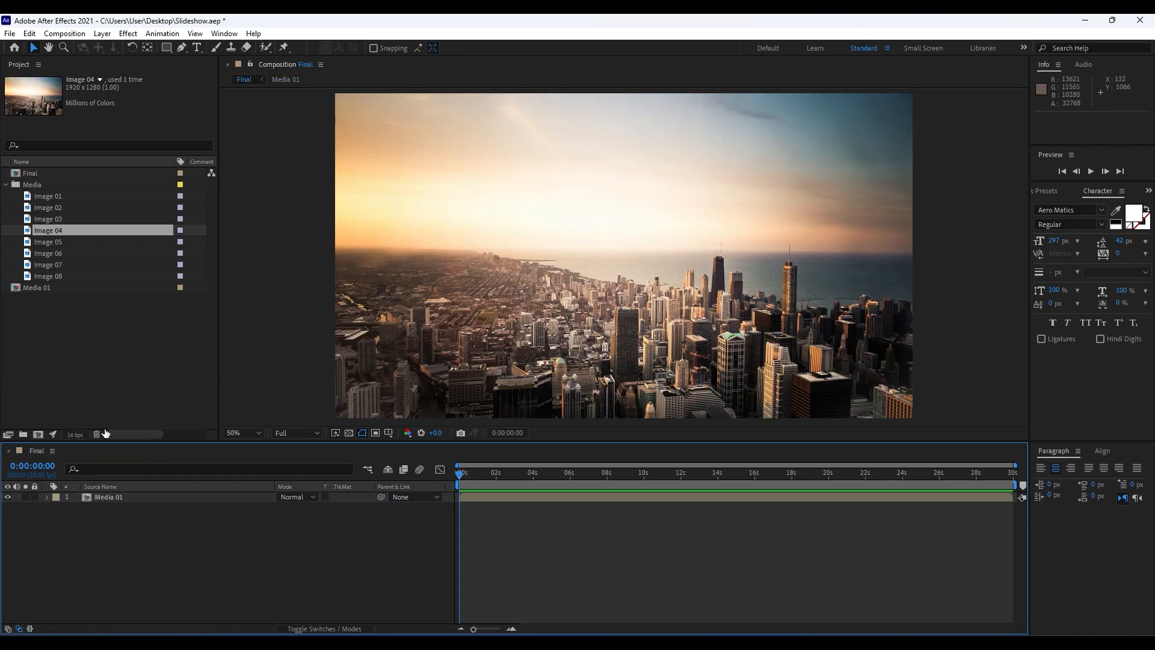
pyautogui.press(',')
pyautogui.press(',')
pyautogui.press('.')
pyautogui.press('.')
pyautogui.rightClick(180, 568)
pyautogui.moveTo(319, 423)
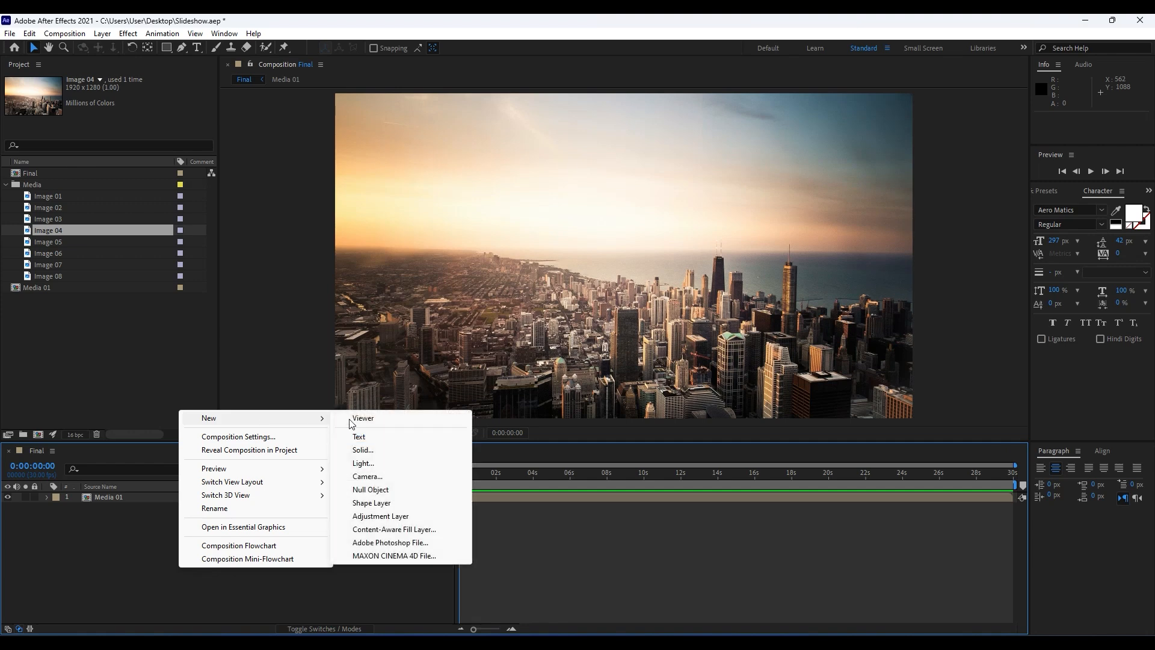
pyautogui.click(391, 451)
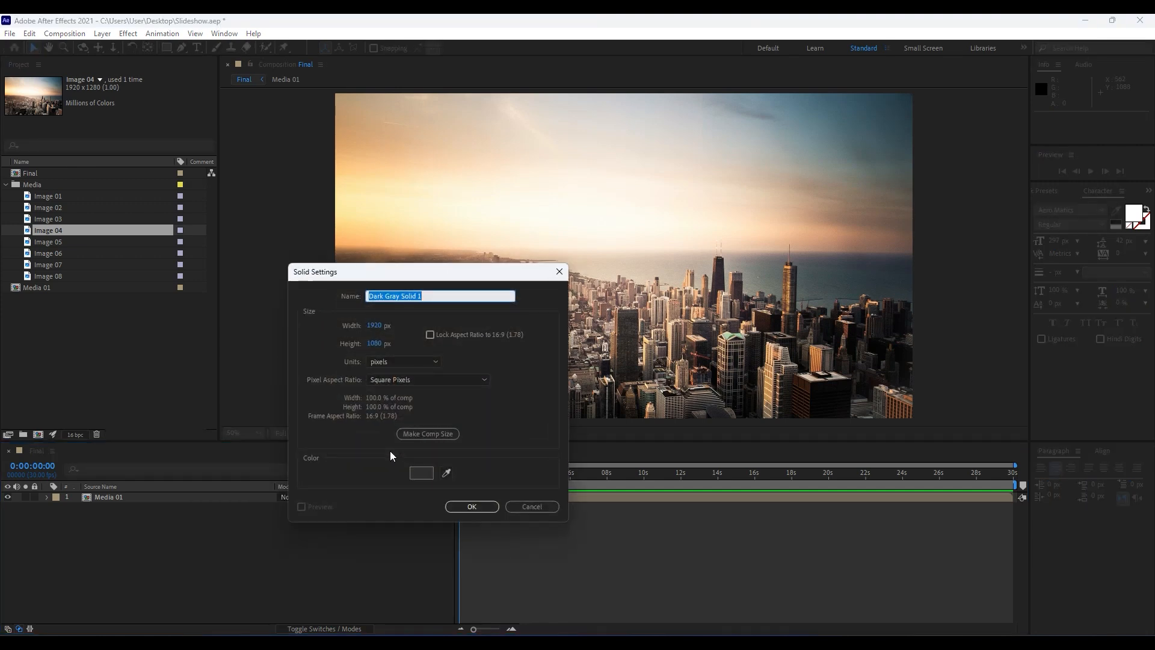
pyautogui.write('Wave 01')
pyautogui.click(472, 507)
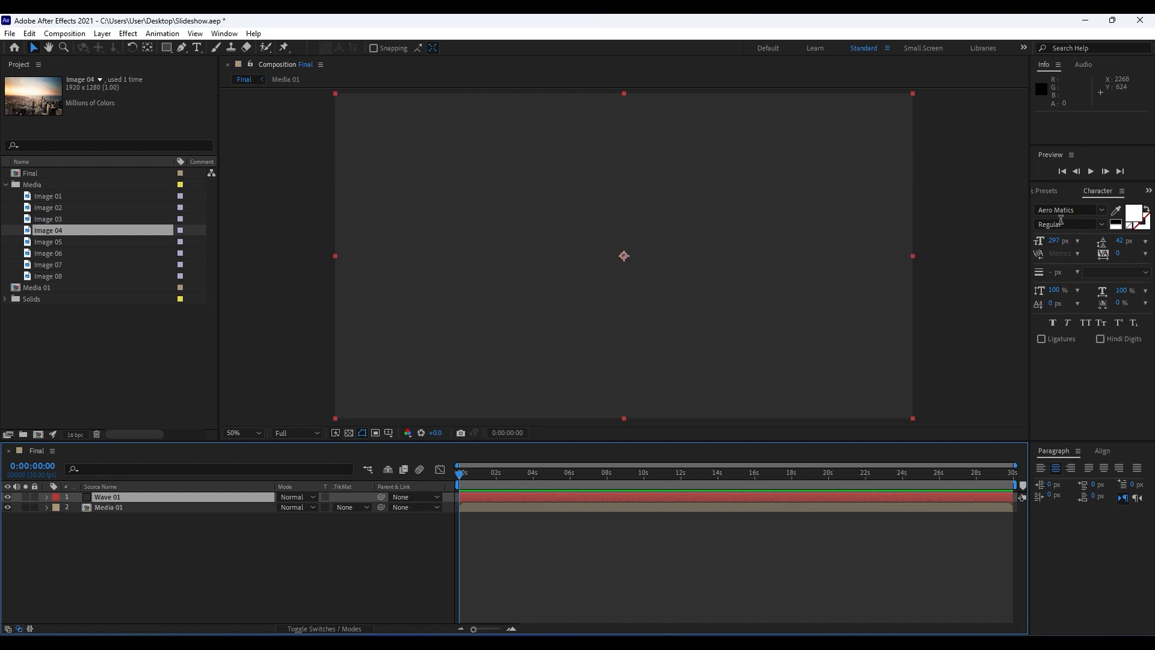
# Find the CC Jaws effect and apply it to the Wave 01 layer.
pyautogui.click(1046, 191)
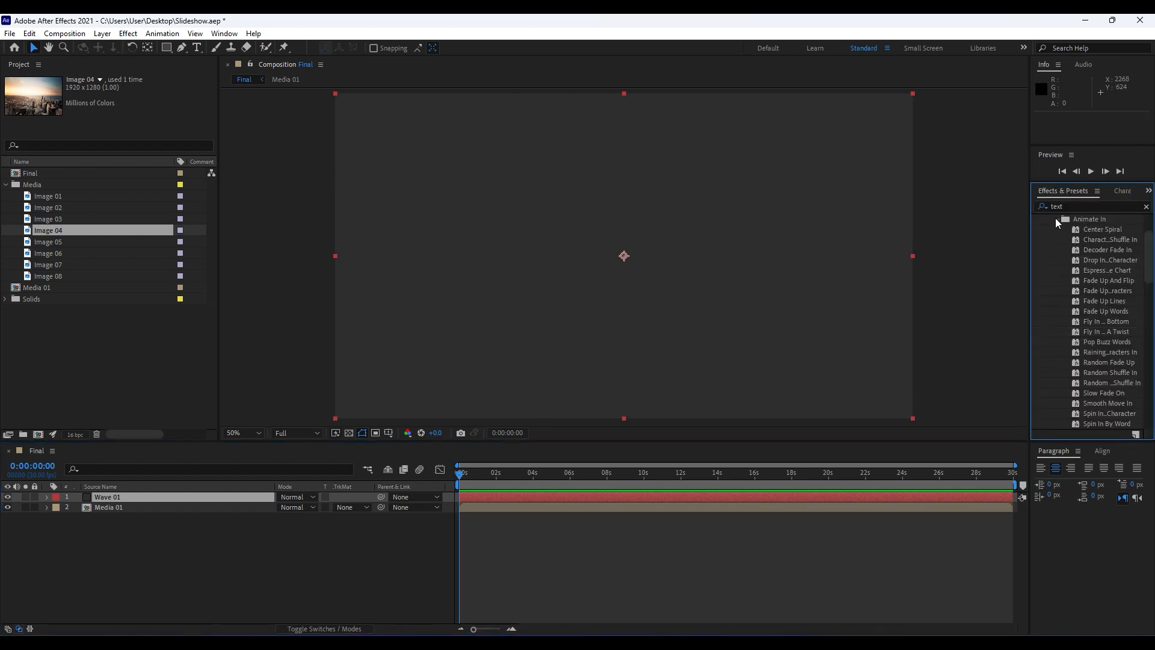
pyautogui.click(1058, 219)
pyautogui.write('cc jaw')
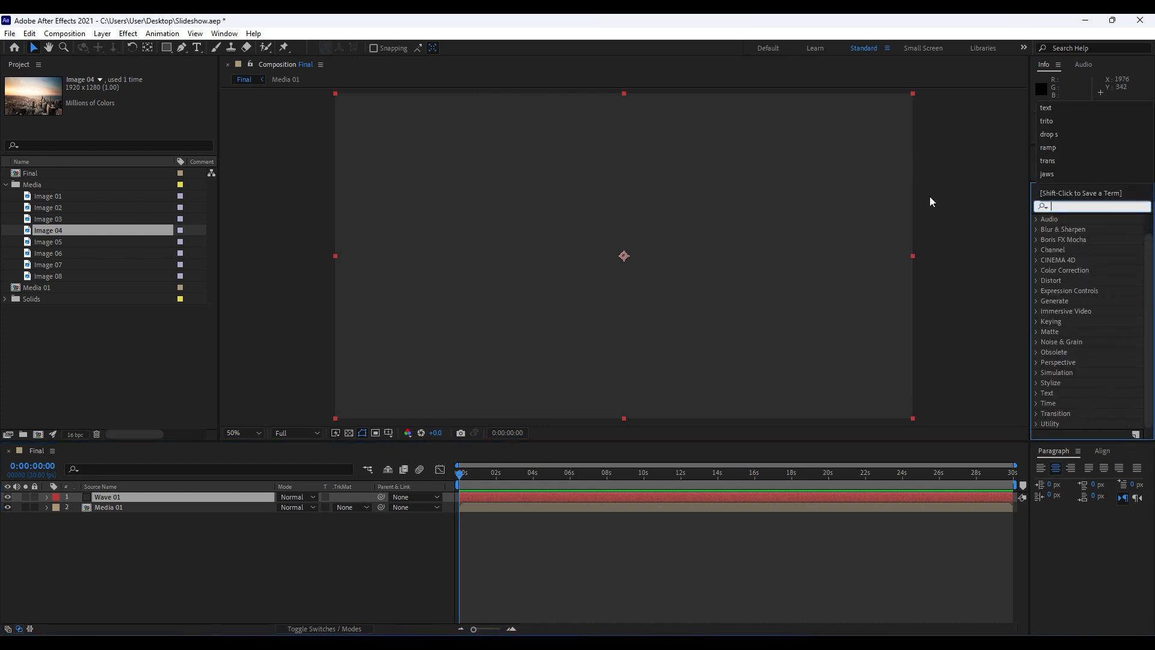
pyautogui.write('s')
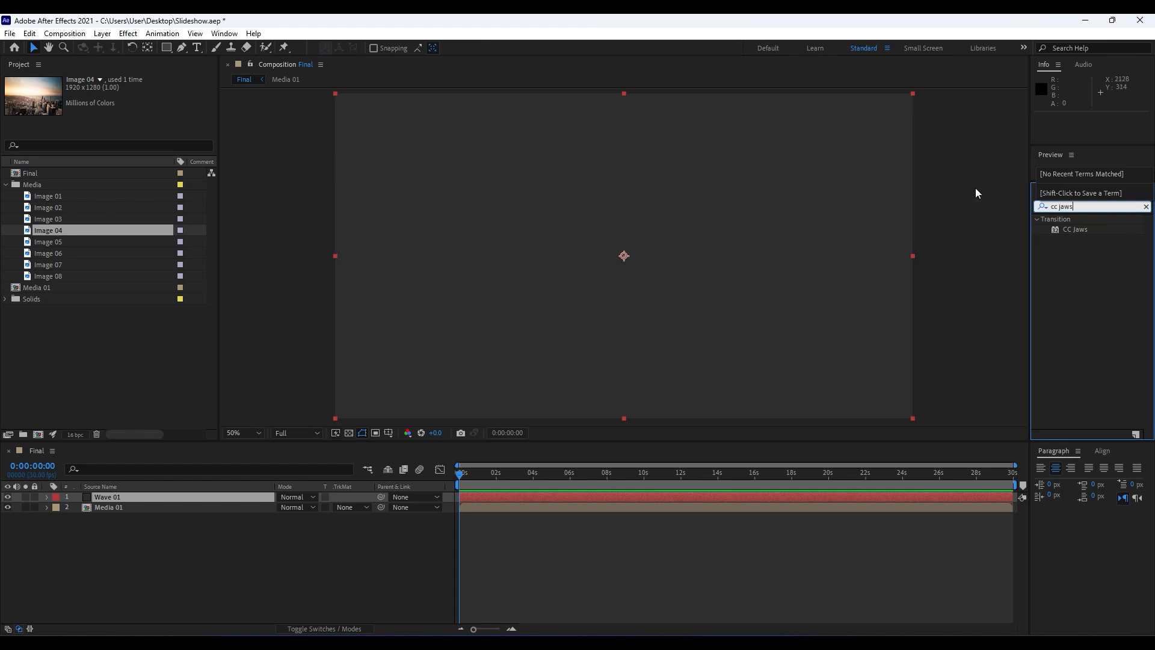
pyautogui.moveTo(1083, 229); pyautogui.dragTo(124, 498)
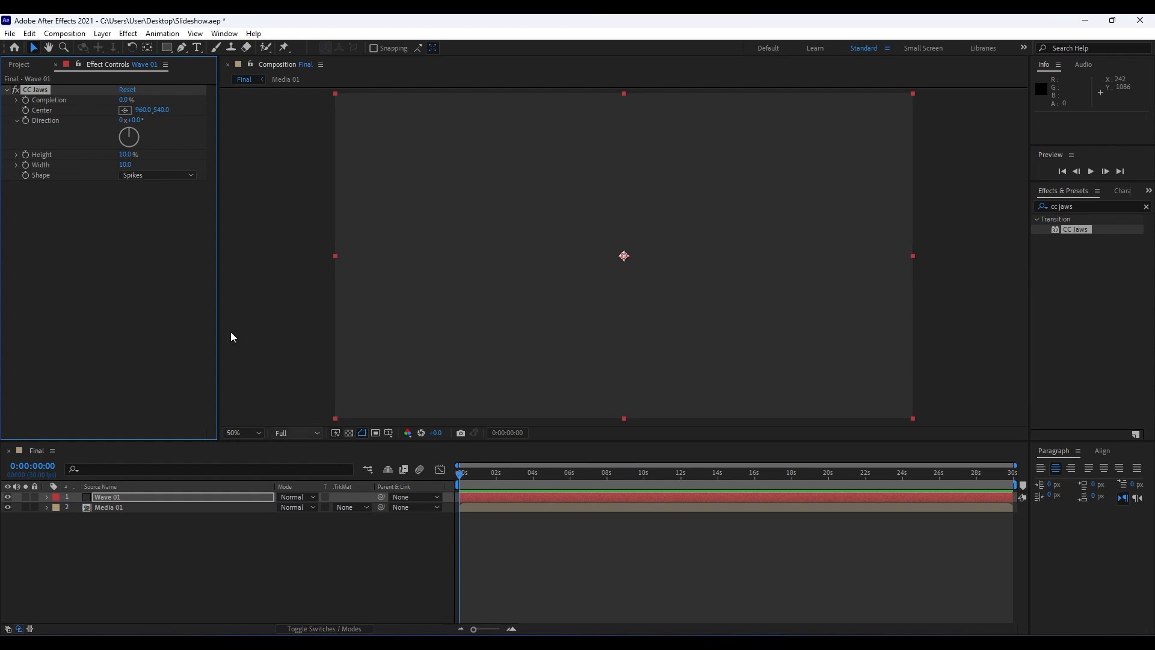
# Keyframe the CC Jaws Completion from 0% at the start of the timeline to 56% at 1 second.
pyautogui.moveTo(474, 630); pyautogui.dragTo(493, 633)
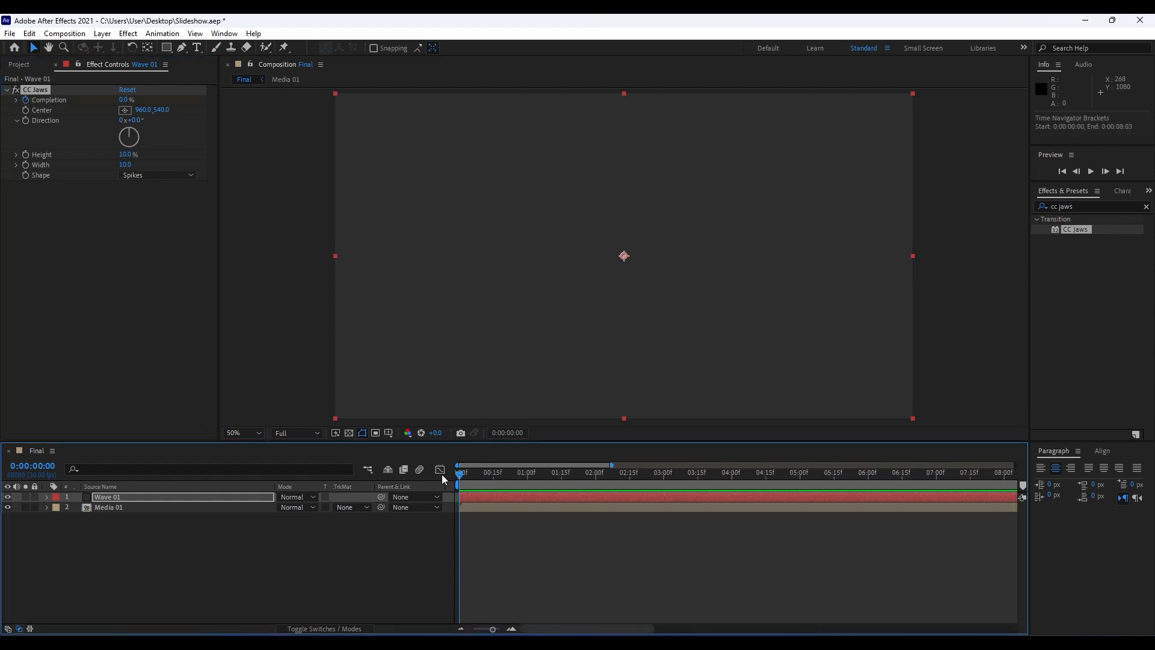
pyautogui.moveTo(460, 475); pyautogui.dragTo(528, 479)
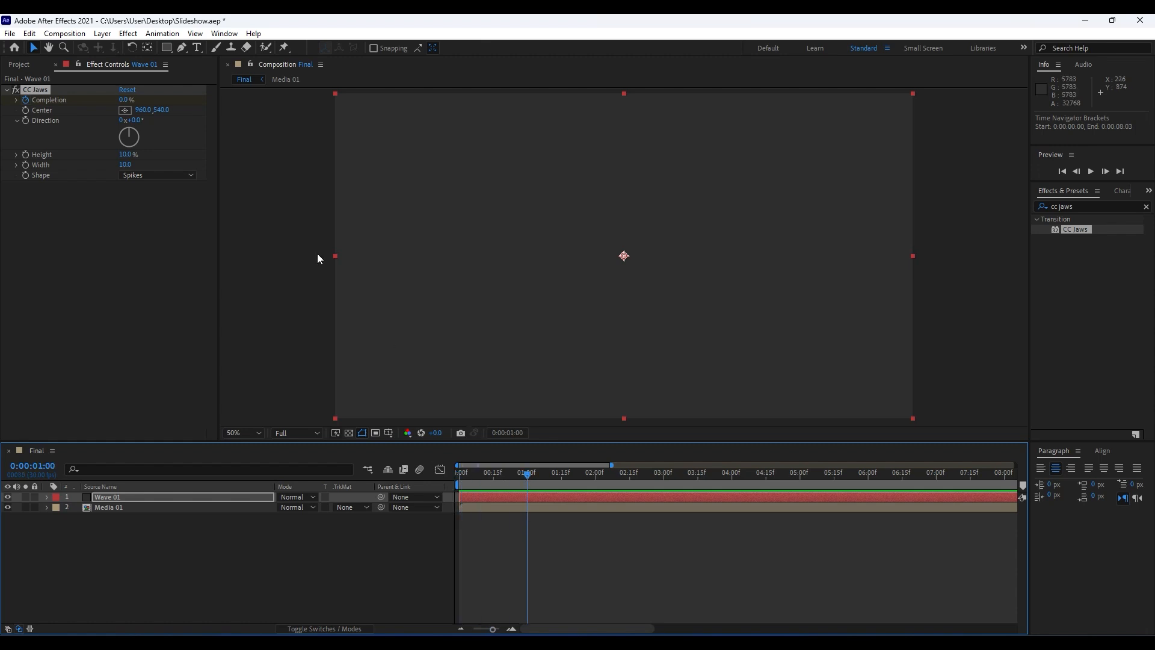
pyautogui.click(124, 99)
pyautogui.write('56')
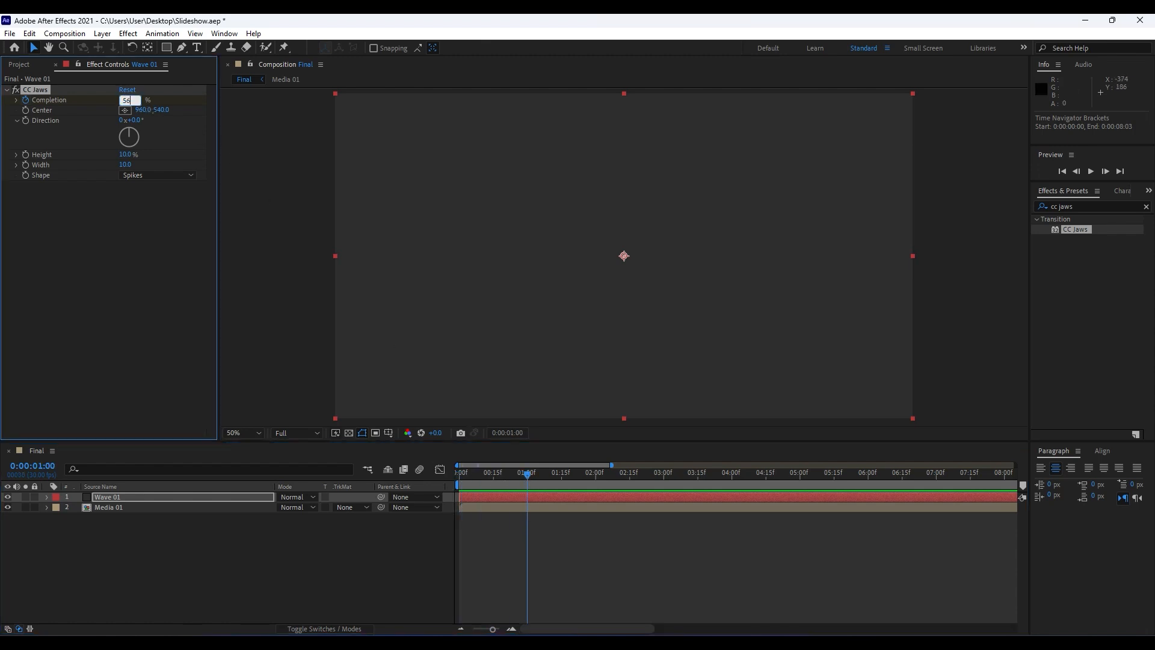
pyautogui.click(103, 272)
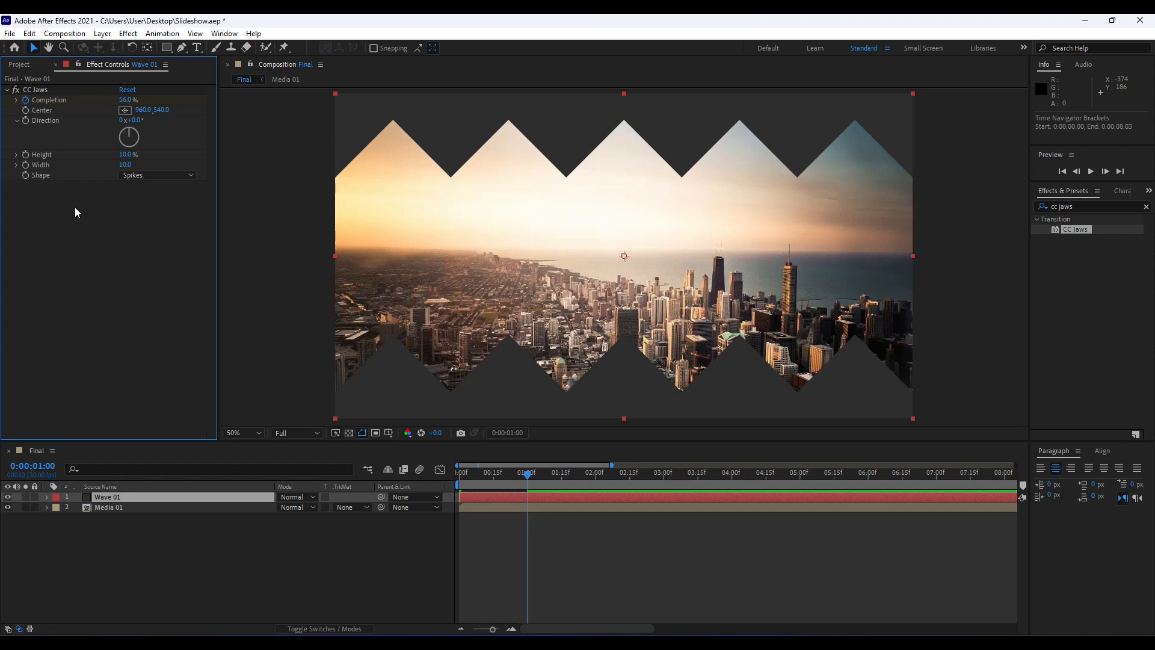
# Set the CC Jaws direction to 125° and its shape to Waves.
pyautogui.click(131, 121)
pyautogui.write('125')
pyautogui.press('Return')
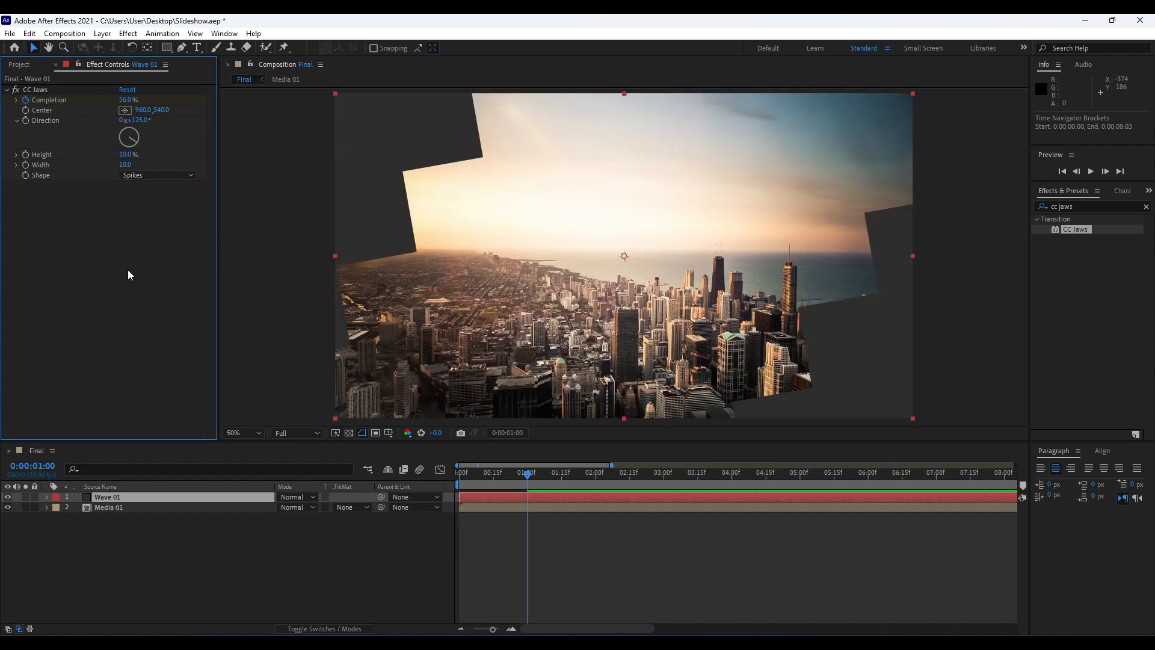
pyautogui.click(138, 176)
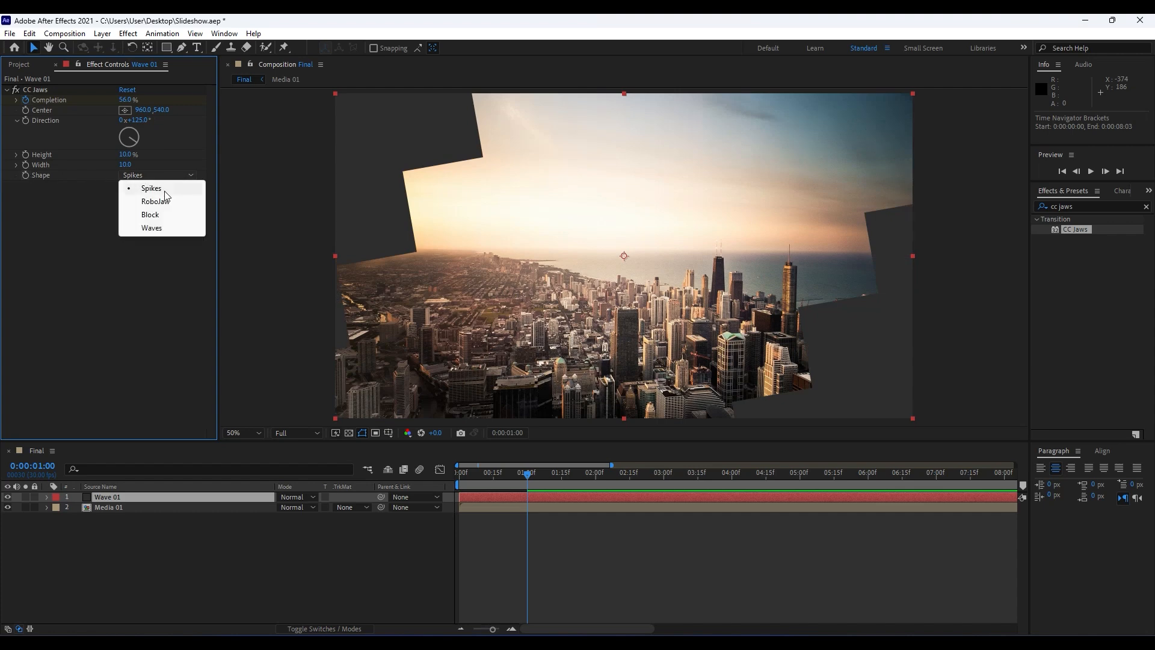
pyautogui.click(172, 227)
# Set the CC Jaws height to 2% and preview the wave animation, stopping with it partly open at frame 17.
pyautogui.click(125, 155)
pyautogui.write('2')
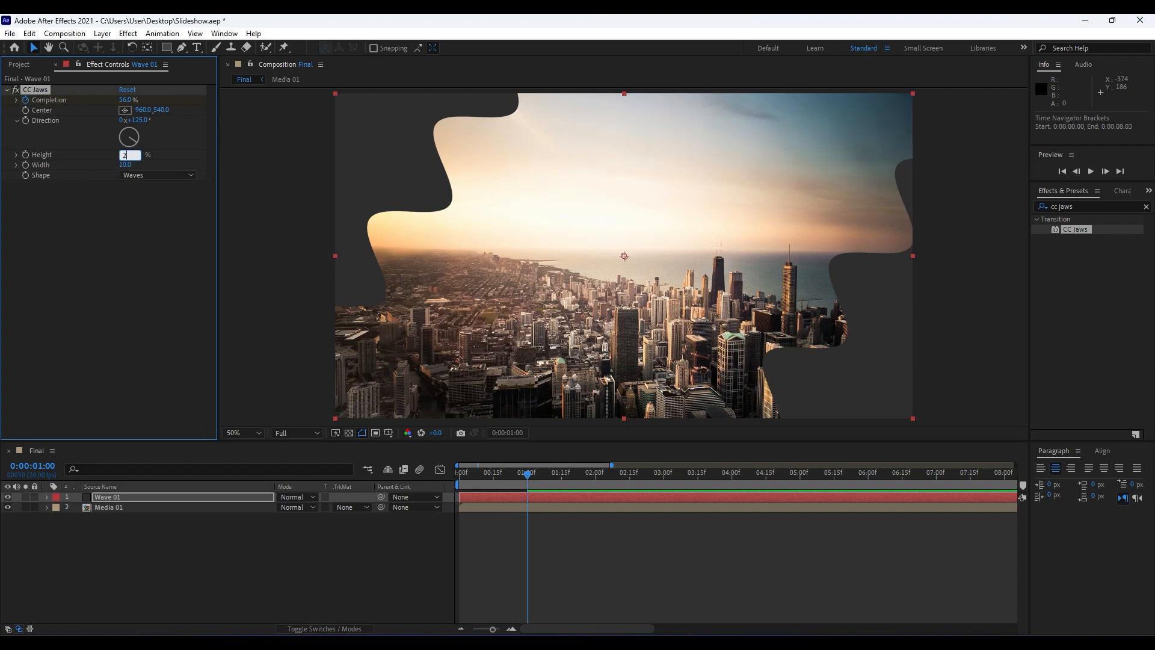
pyautogui.click(140, 306)
pyautogui.press('space')
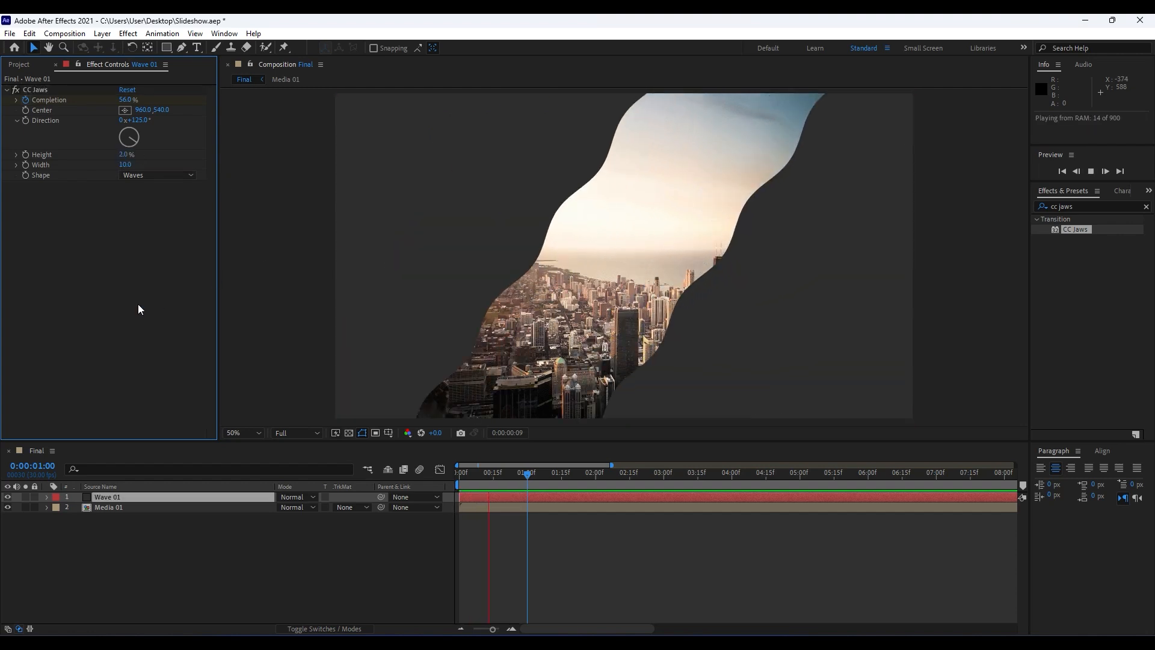
pyautogui.moveTo(497, 475)
pyautogui.mouseDown()
pyautogui.moveTo(460, 474)
pyautogui.moveTo(498, 474)
pyautogui.mouseUp()
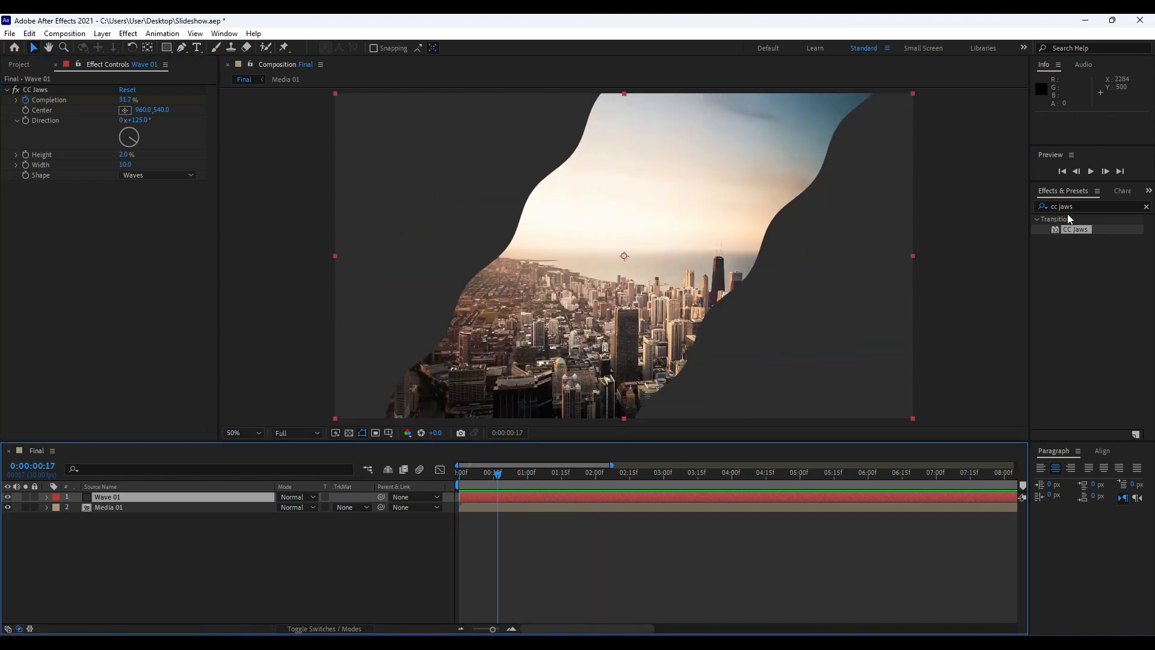
# Find the Gradient Ramp effect and apply it to the Wave 01 layer.
pyautogui.click(1084, 205)
pyautogui.press('BackSpace')
pyautogui.press('BackSpace')
pyautogui.press('BackSpace')
pyautogui.press('BackSpace')
pyautogui.press('BackSpace')
pyautogui.press('BackSpace')
pyautogui.press('BackSpace')
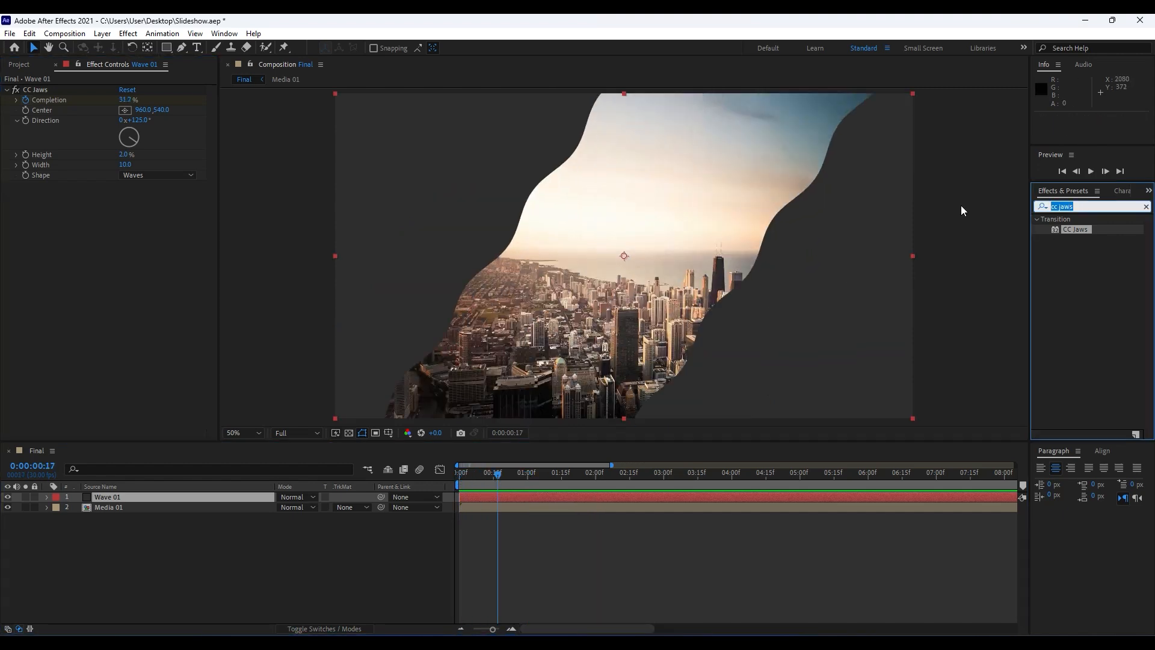
pyautogui.write('ramp')
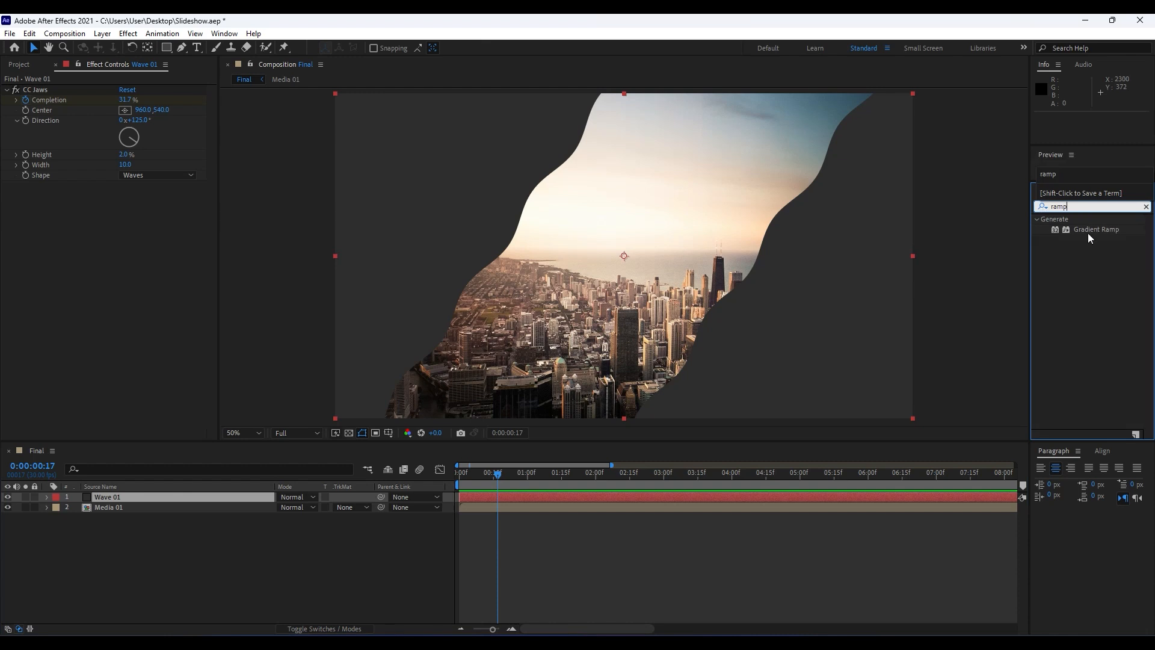
pyautogui.click(1088, 276)
pyautogui.moveTo(1090, 230); pyautogui.dragTo(114, 496)
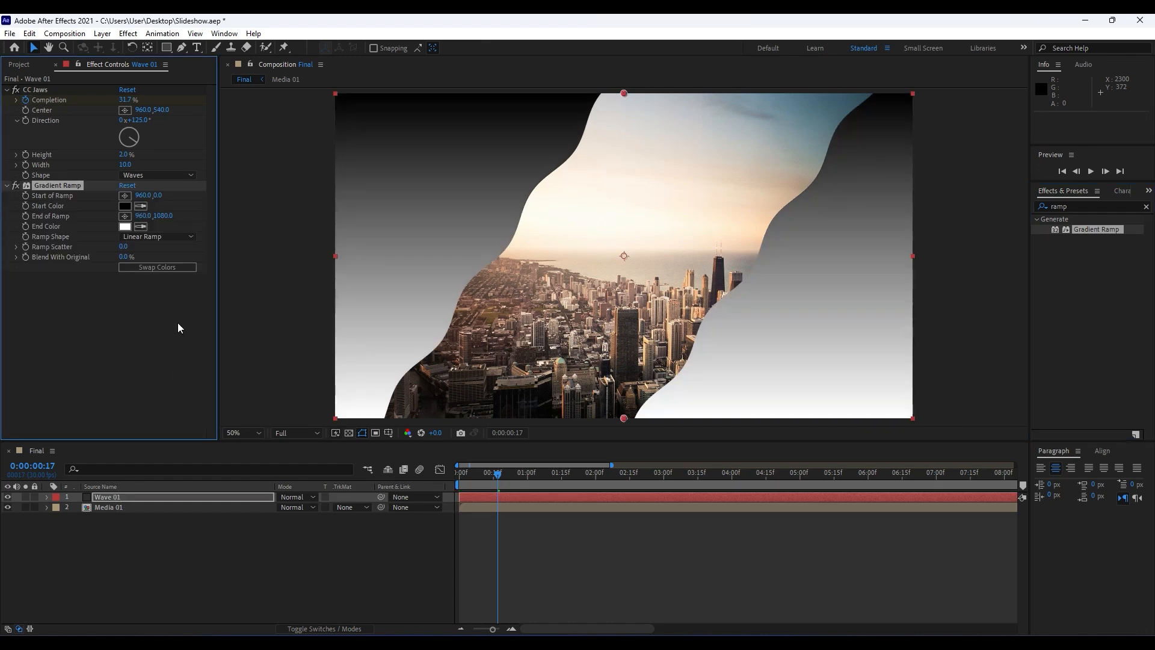
# Return to the first frame and change the Gradient Ramp shape to Radial Ramp.
pyautogui.press(',')
pyautogui.moveTo(475, 476); pyautogui.dragTo(455, 485)
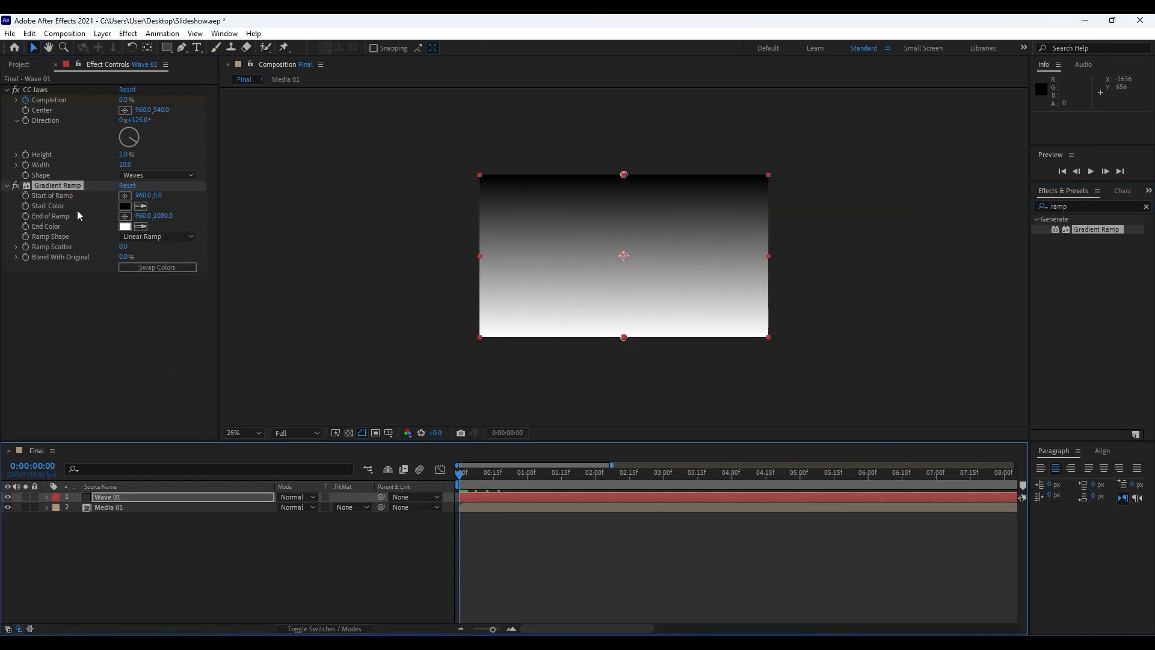
pyautogui.click(143, 236)
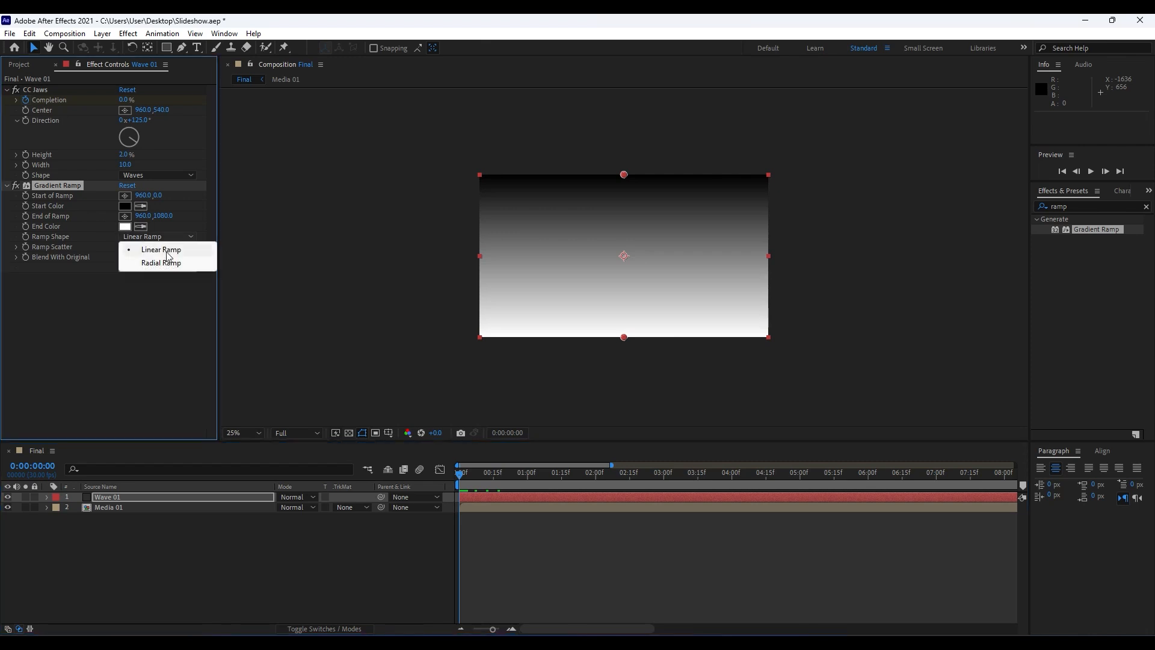
pyautogui.click(168, 266)
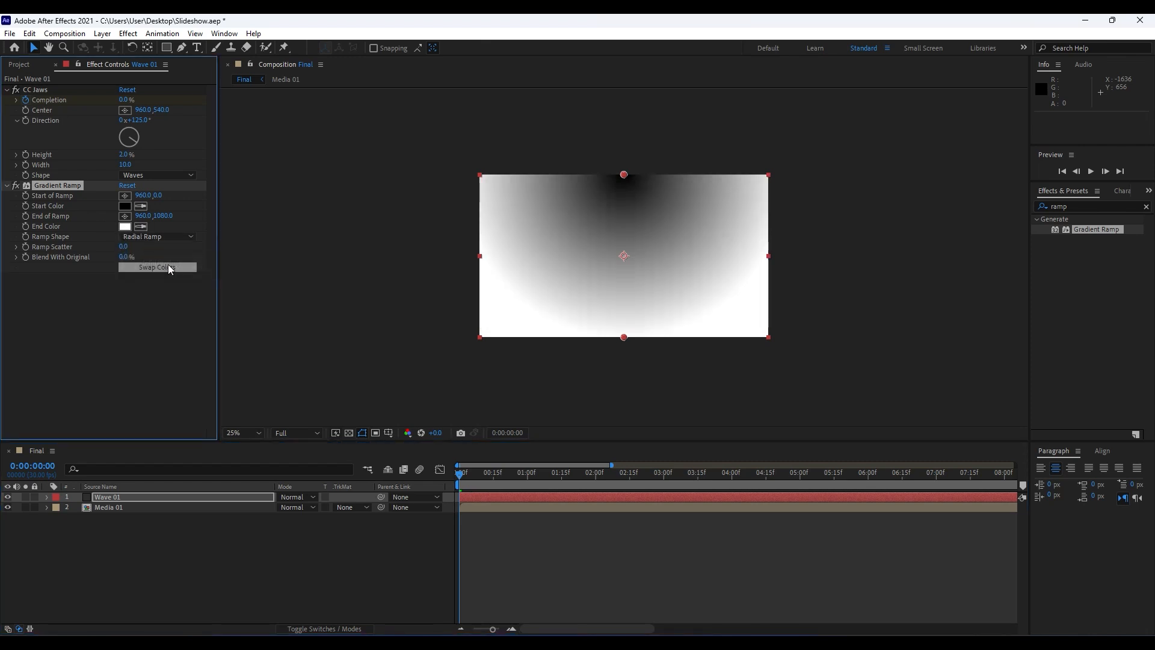
# Move the ramp's start point to the frame centre, about 964, 528, and its end point far below the frame, about 1032, 3208.
pyautogui.press('y')
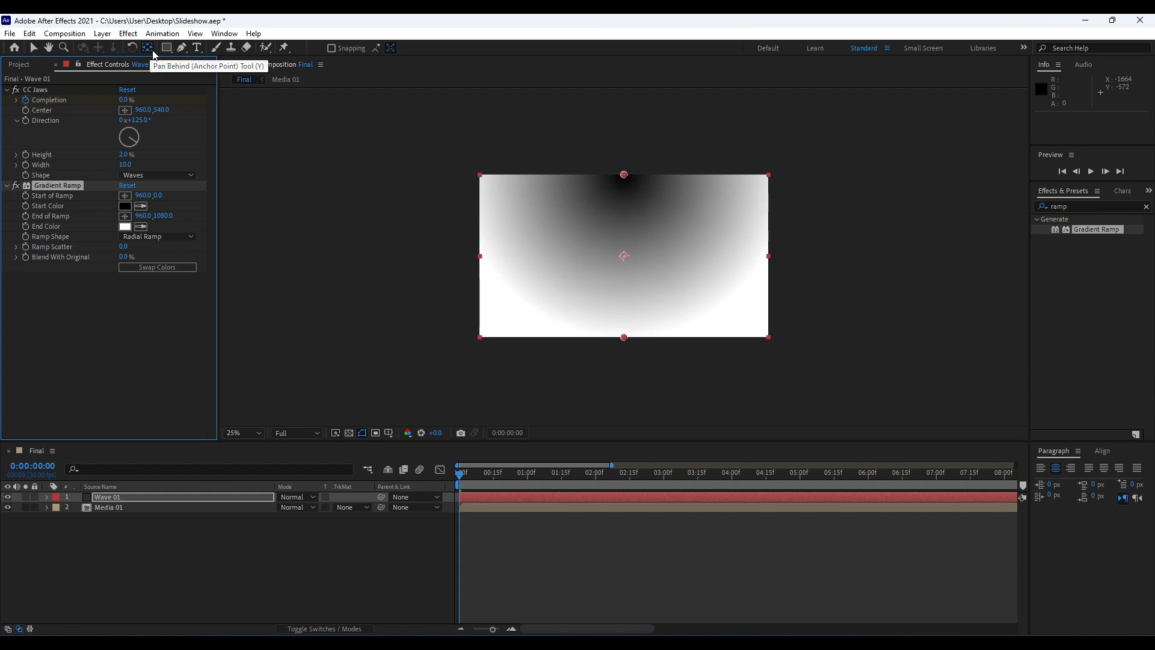
pyautogui.moveTo(624, 176); pyautogui.dragTo(624, 256)
pyautogui.scroll(-1, 625, 258)
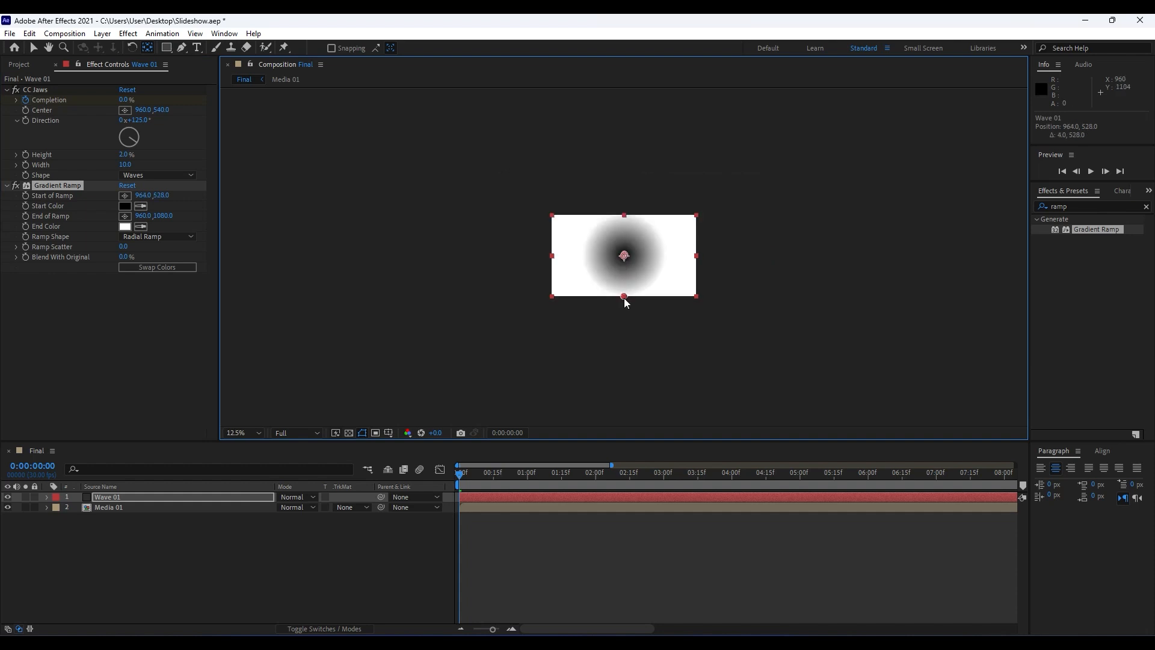
pyautogui.moveTo(624, 298); pyautogui.dragTo(629, 414)
pyautogui.scroll(-1, 629, 413)
pyautogui.moveTo(629, 338); pyautogui.dragTo(627, 355)
pyautogui.scroll(2, 627, 356)
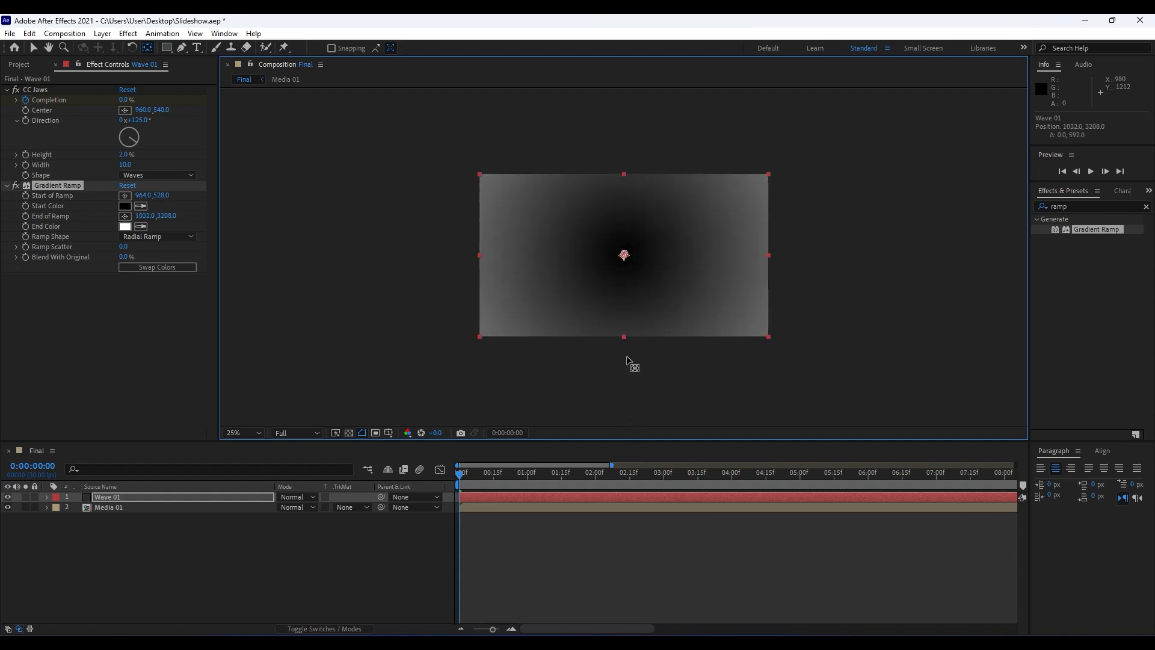
# Swap the Gradient Ramp colors and set the start color to bright blue, 003CFF.
pyautogui.click(145, 268)
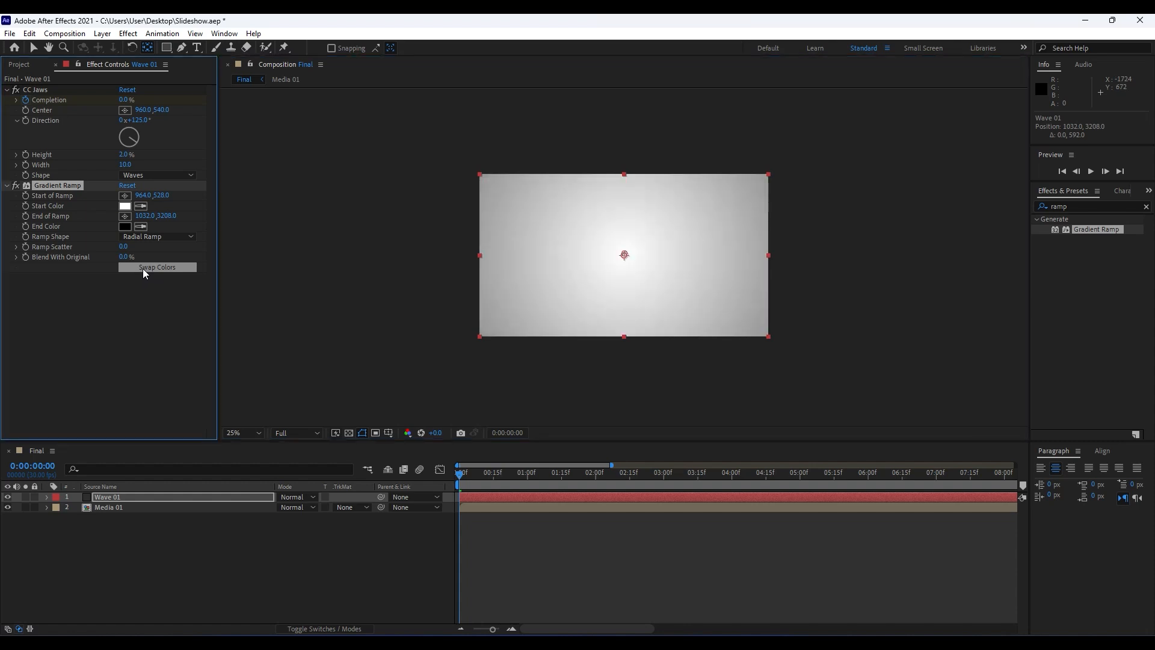
pyautogui.click(125, 206)
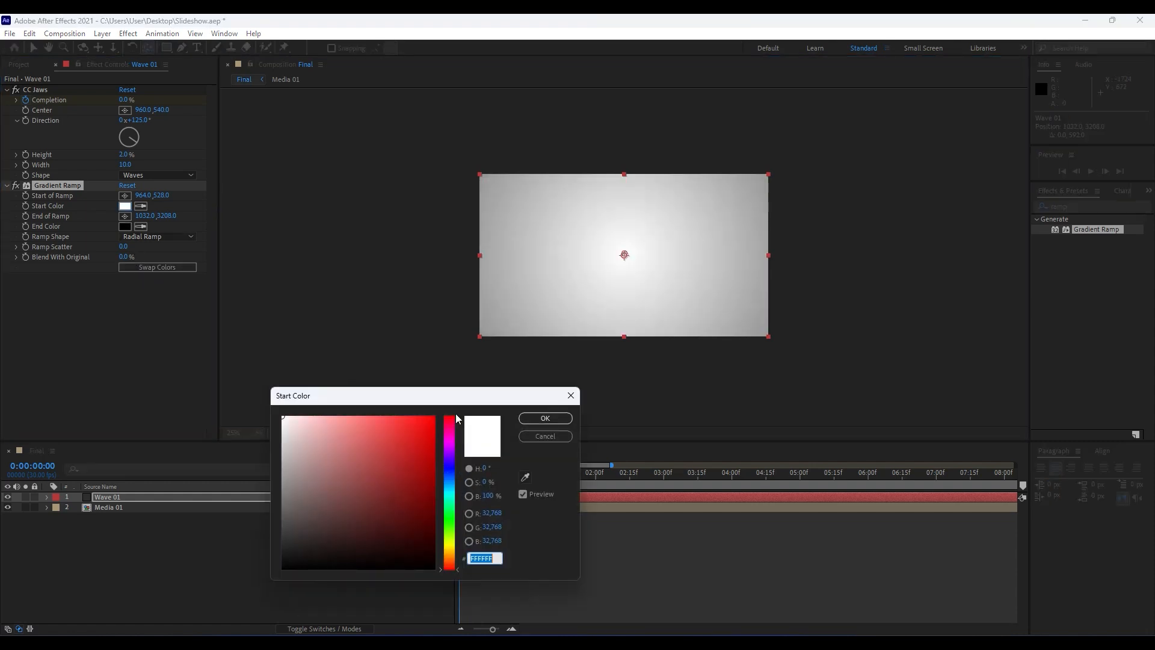
pyautogui.click(449, 473)
pyautogui.moveTo(366, 485); pyautogui.dragTo(441, 374)
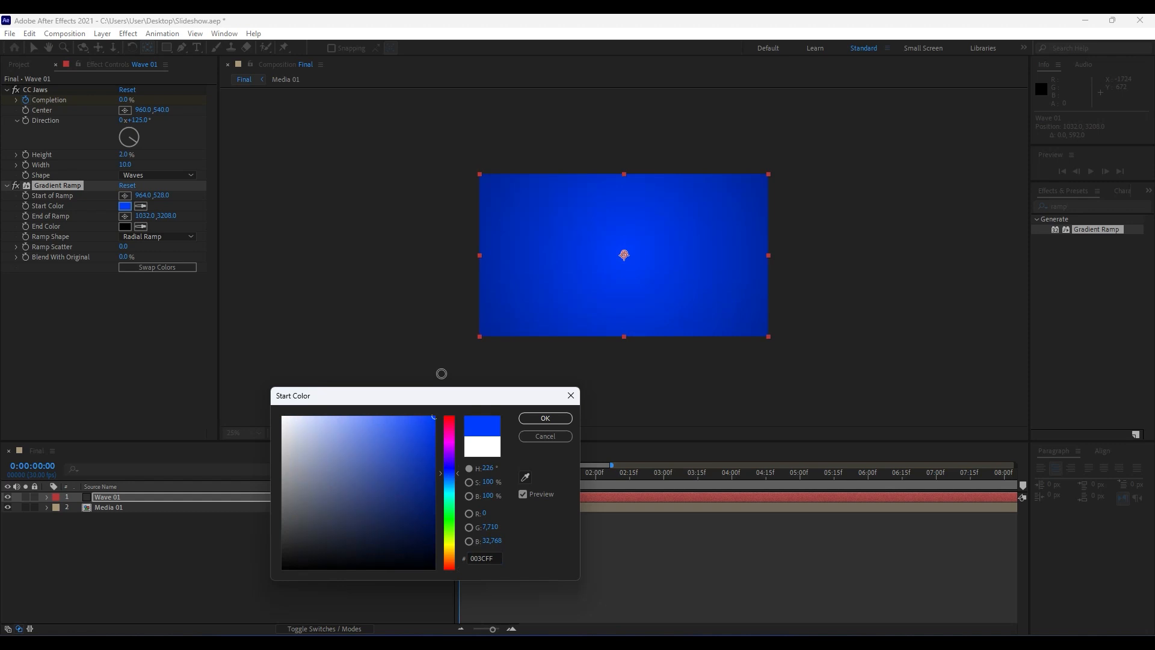
pyautogui.click(534, 420)
# Preview the blue wave opening, stop with the playhead at 0:00:01:15, and save the project.
pyautogui.click(482, 463)
pyautogui.press('space')
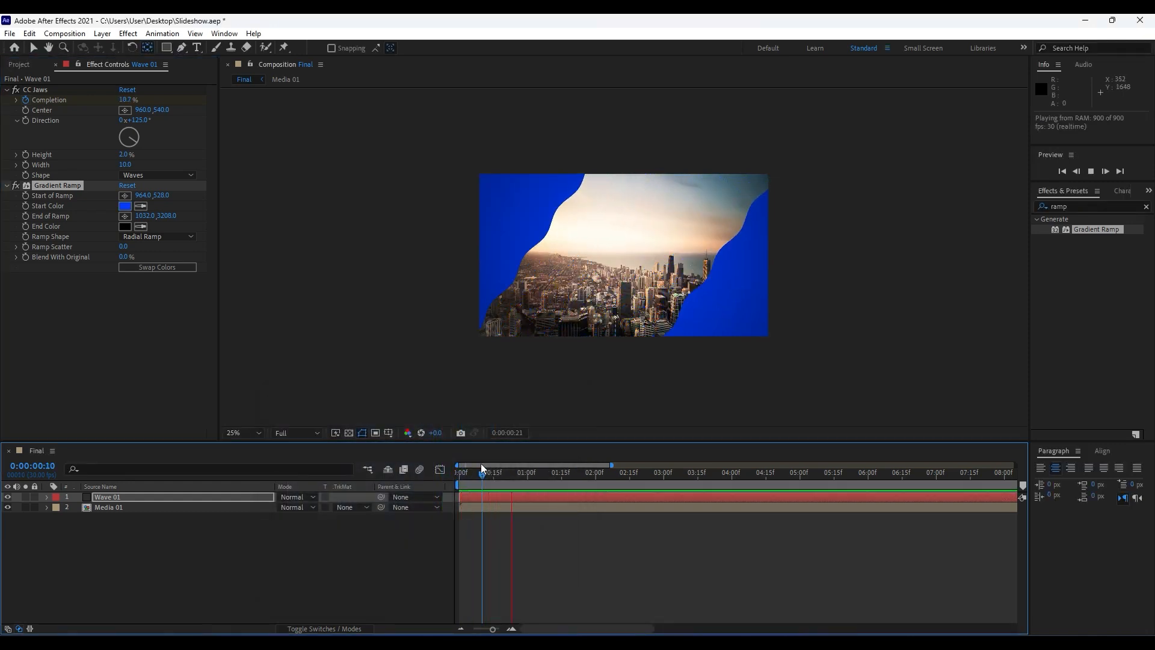
pyautogui.moveTo(511, 481); pyautogui.dragTo(562, 482)
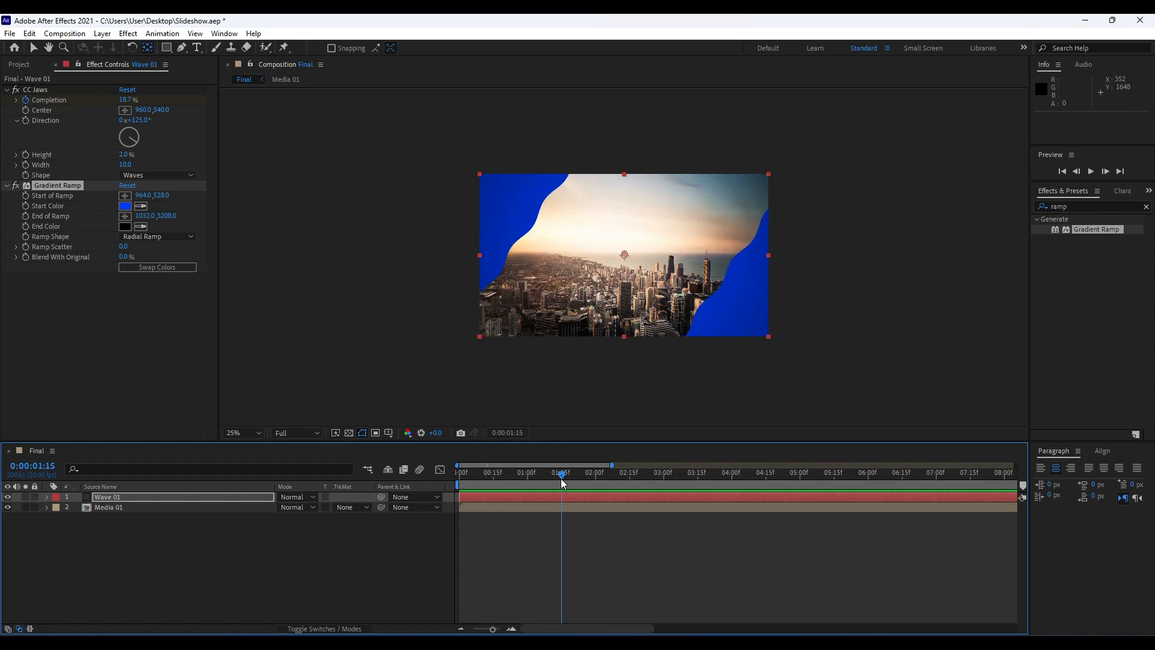
pyautogui.hotkey('ctrl', 's')
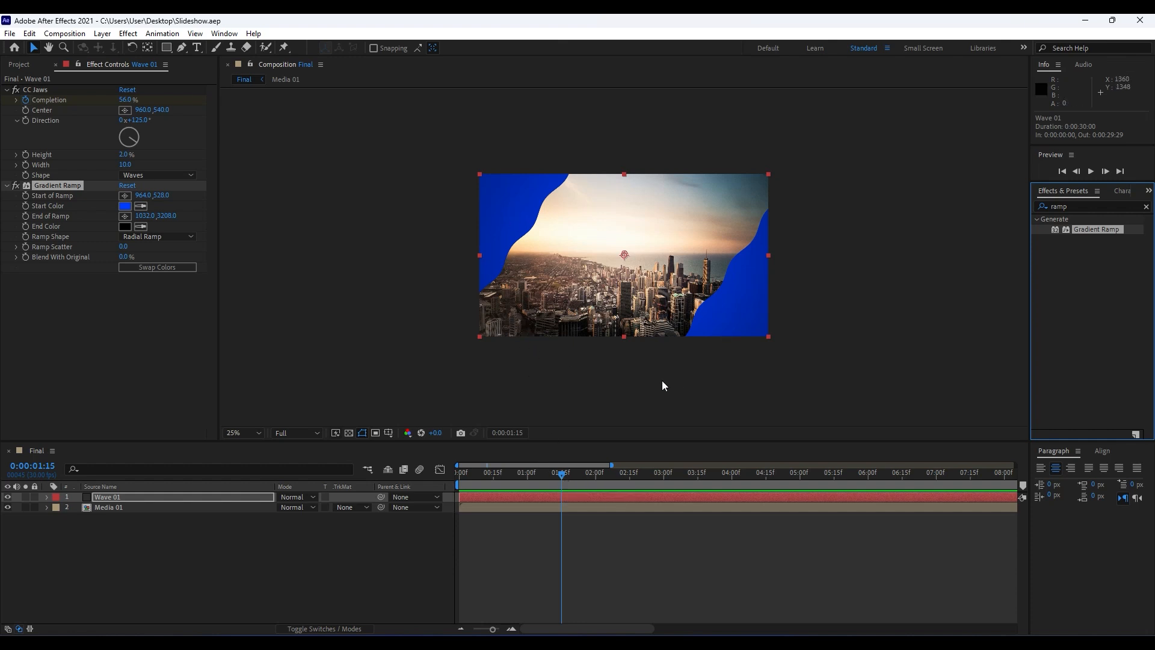
# Find the Drop Shadow effect and apply it to the Wave 01 layer.
pyautogui.click(1060, 206)
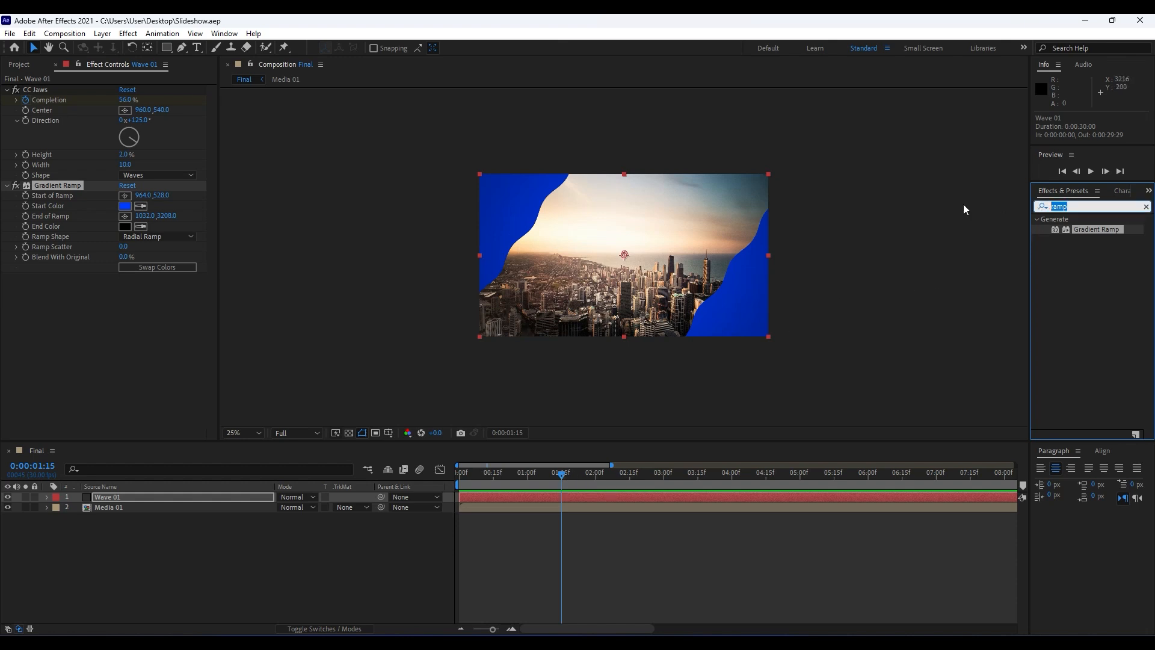
pyautogui.write('drop s')
pyautogui.moveTo(1086, 230); pyautogui.dragTo(131, 497)
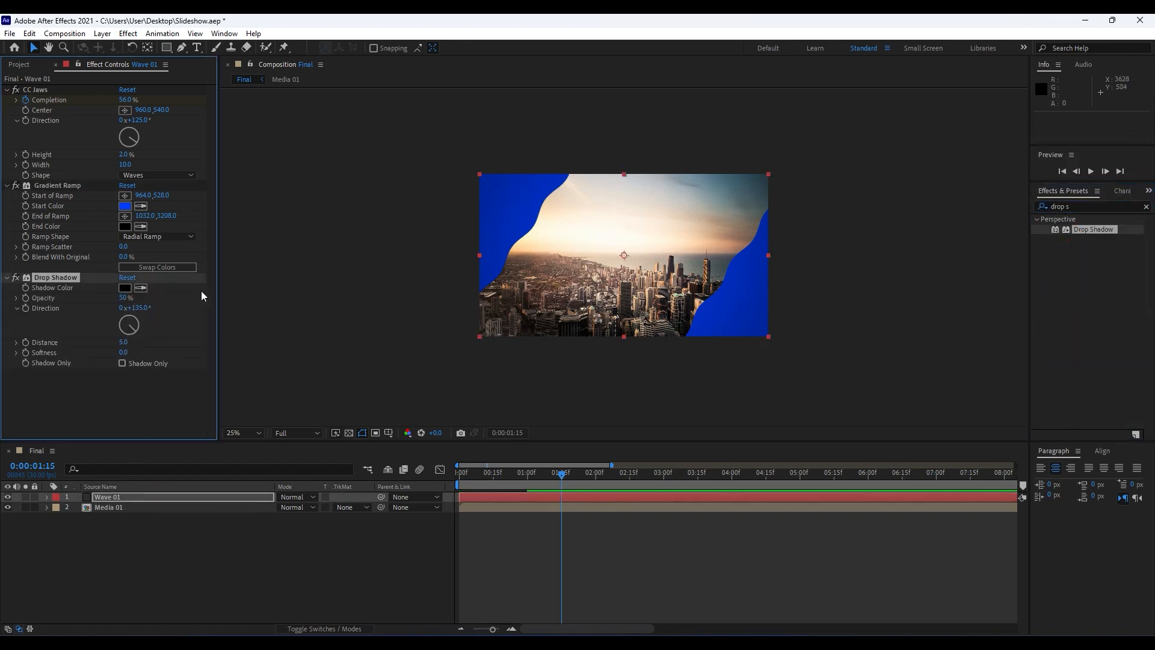
# Set the Drop Shadow distance to 0 and its softness to 50.
pyautogui.click(124, 342)
pyautogui.write('0')
pyautogui.click(122, 382)
pyautogui.click(125, 352)
pyautogui.write('50')
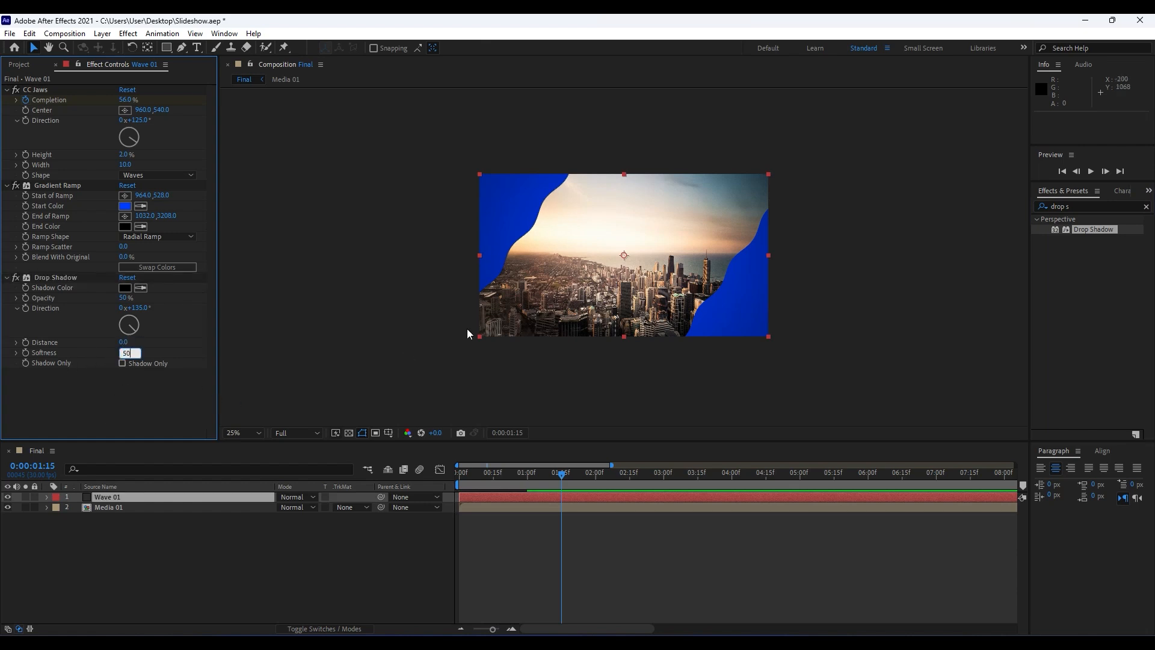
pyautogui.click(166, 389)
# Compare the wave edges at closer zoom with the Drop Shadow effect turned off and on.
pyautogui.press('.')
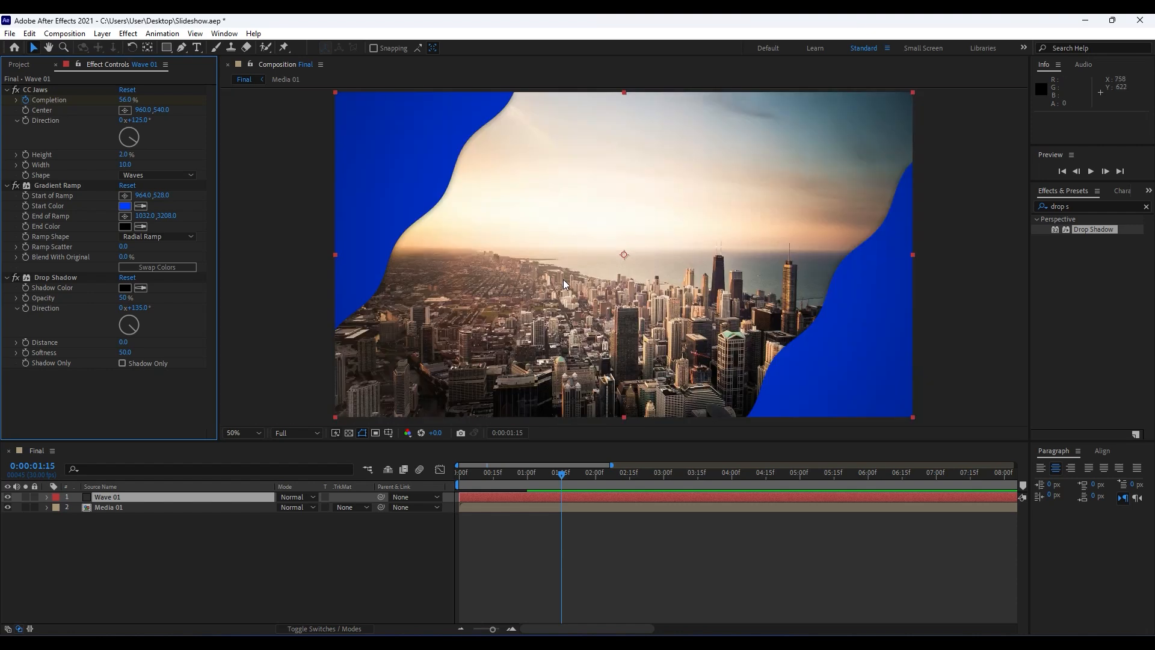
pyautogui.click(17, 278)
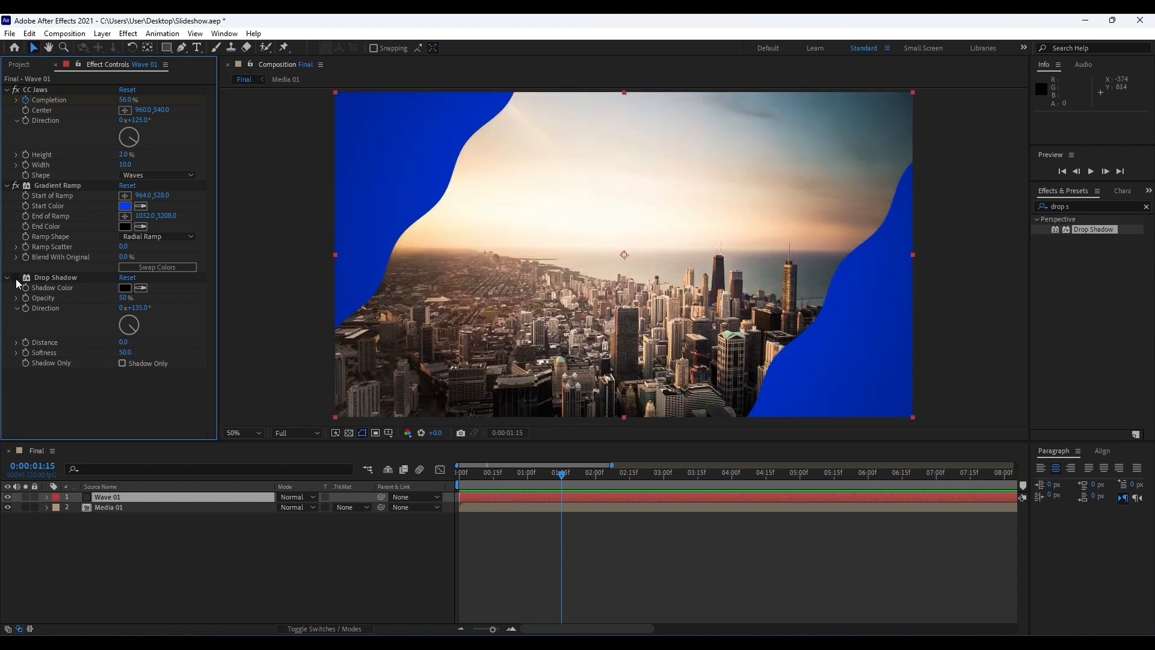
pyautogui.click(16, 278)
pyautogui.click(16, 278)
pyautogui.click(16, 278)
pyautogui.click(17, 278)
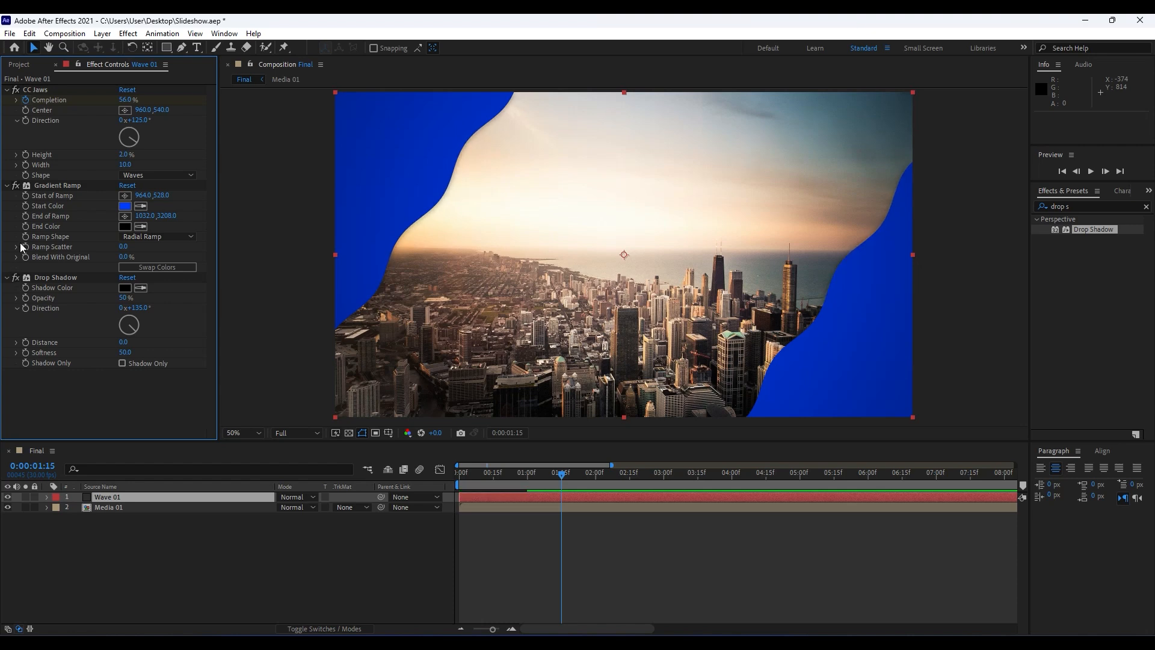
# Collapse the CC Jaws, Gradient Ramp and Drop Shadow settings of Wave 01.
pyautogui.click(6, 90)
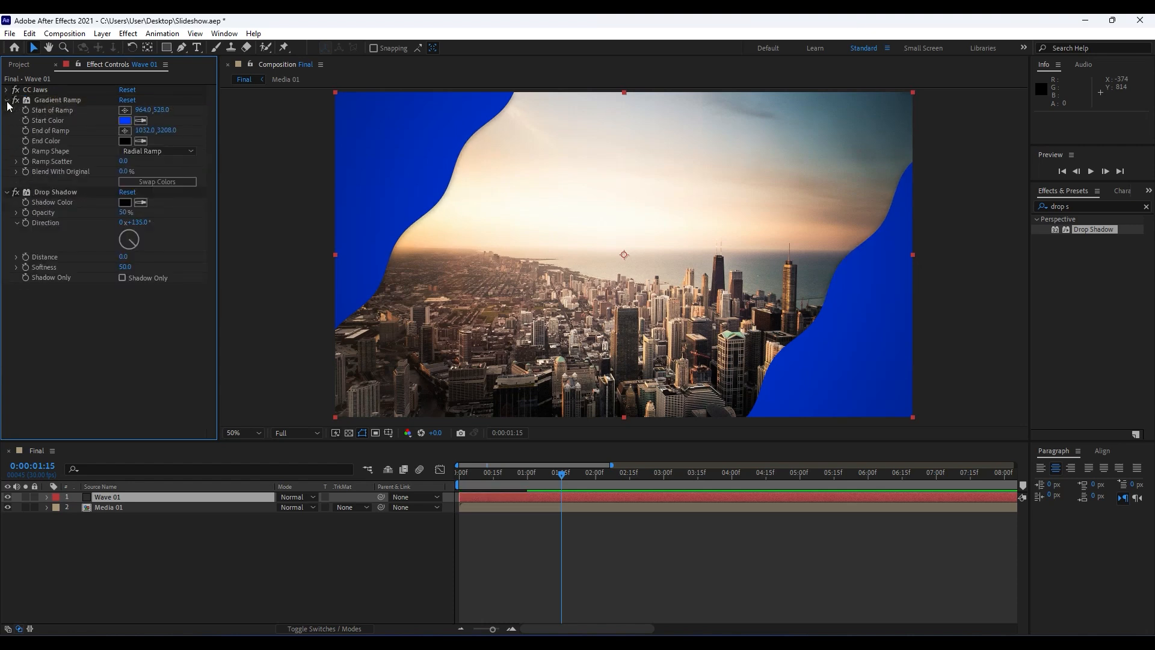
pyautogui.click(6, 100)
pyautogui.click(7, 110)
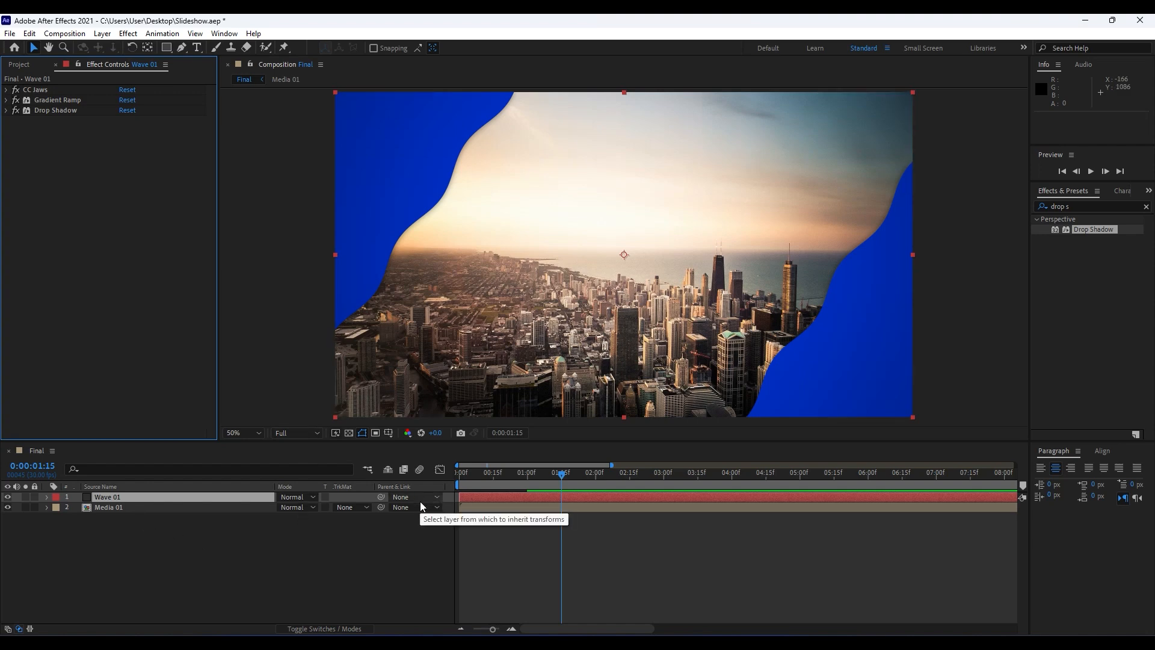
# Duplicate the Wave 01 layer and shift the top copy so it starts at frame 3.
pyautogui.click(29, 34)
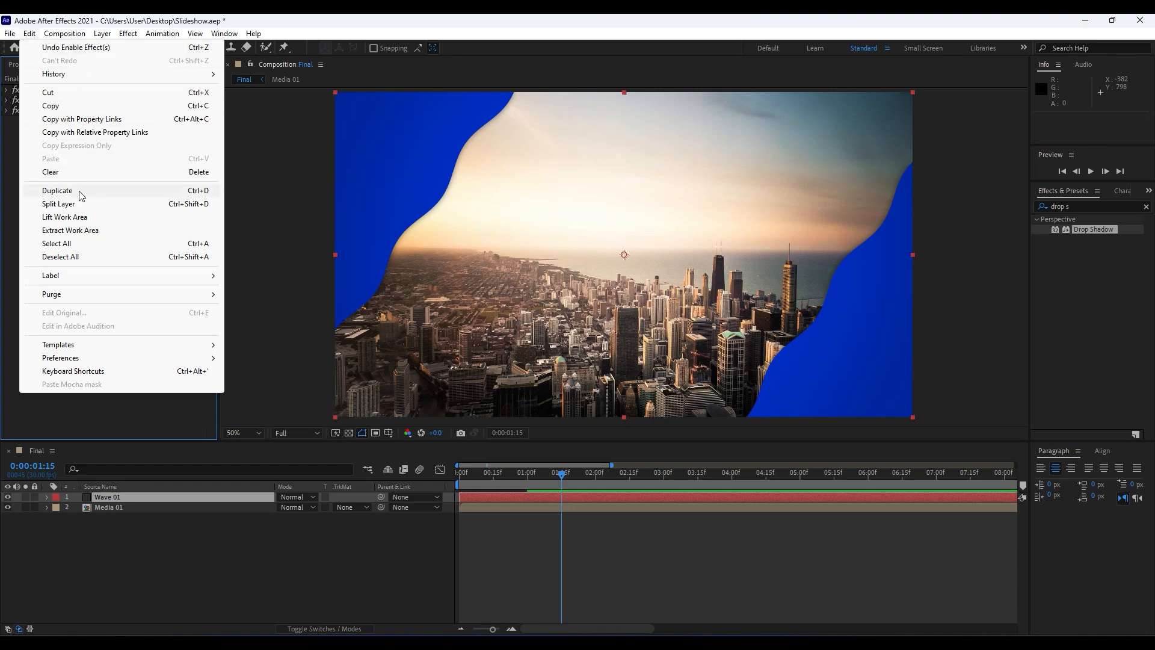
pyautogui.press('Escape')
pyautogui.click(114, 507)
pyautogui.click(119, 494)
pyautogui.hotkey('ctrl', 'd')
pyautogui.moveTo(493, 630)
pyautogui.mouseDown()
pyautogui.moveTo(531, 629)
pyautogui.moveTo(514, 628)
pyautogui.mouseUp()
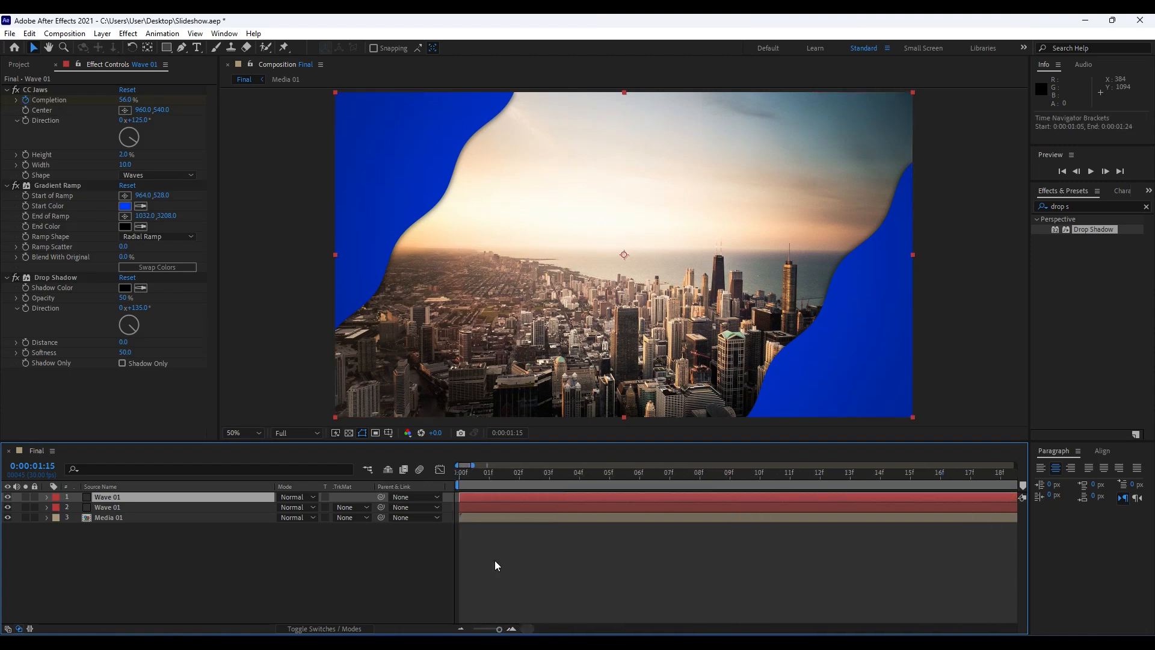
pyautogui.moveTo(462, 499); pyautogui.dragTo(488, 499)
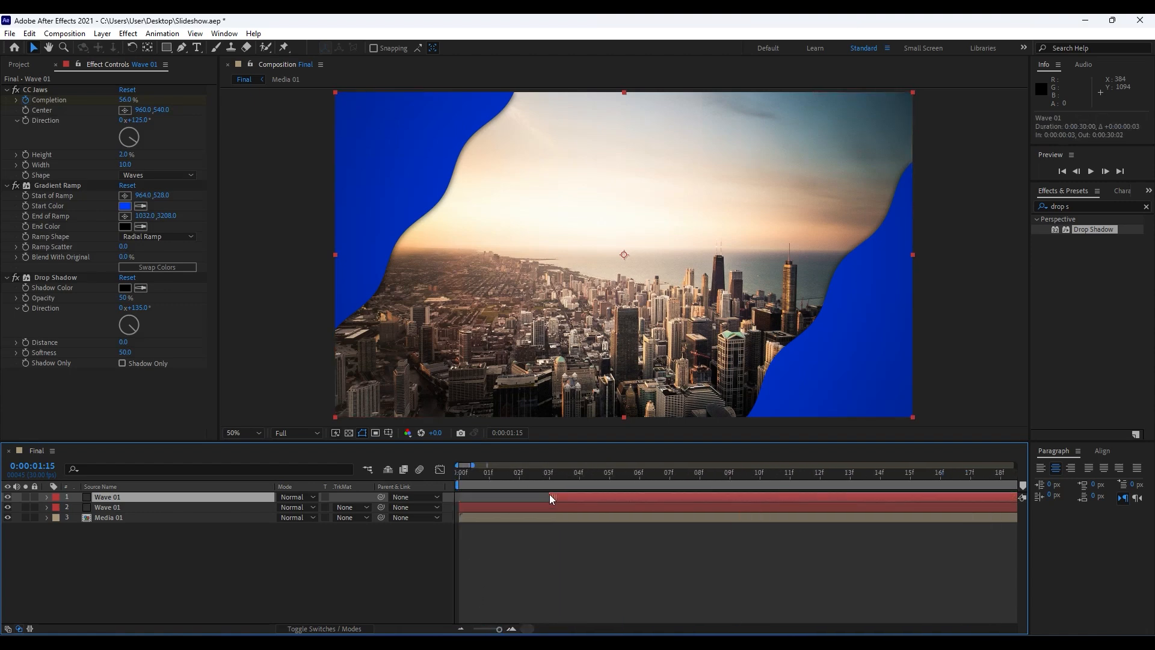
# Reveal the top copy's effect properties and step between its two CC Jaws Completion keyframes to compare the closed and open wave.
pyautogui.press('e')
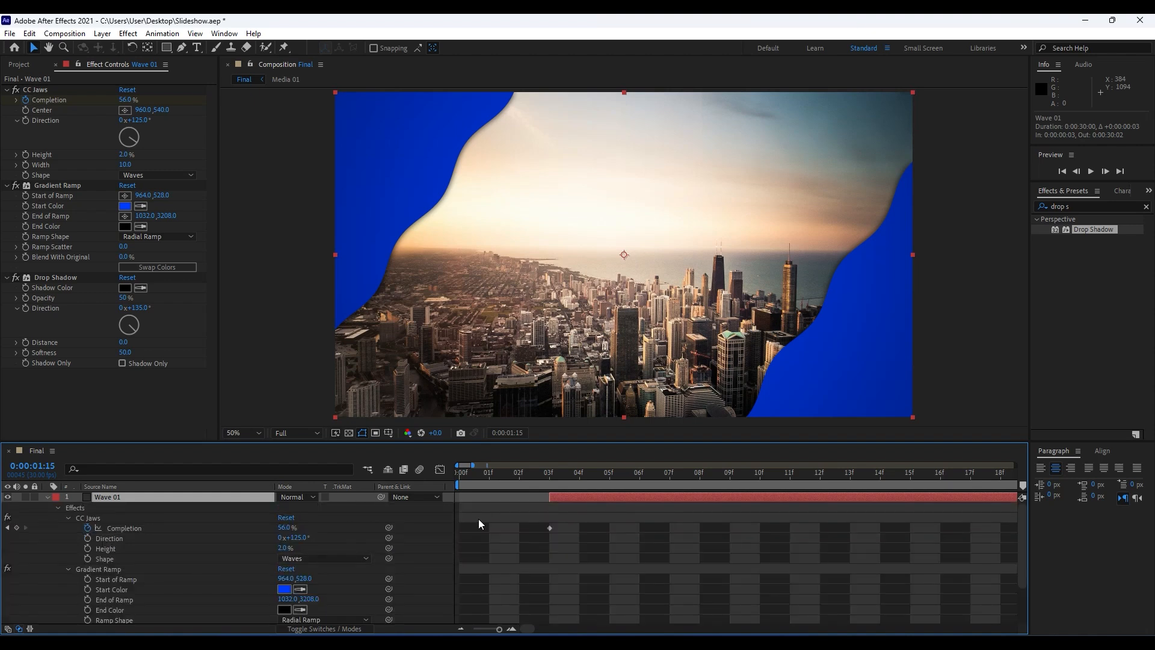
pyautogui.scroll(-1, 539, 528)
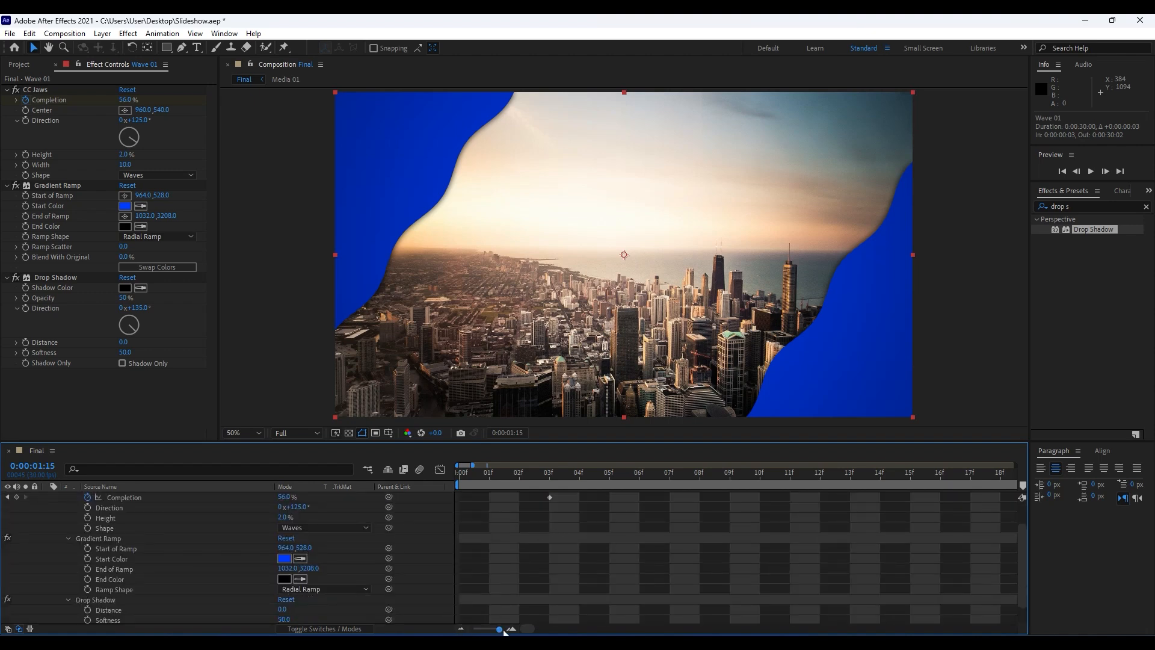
pyautogui.moveTo(501, 630); pyautogui.dragTo(482, 629)
pyautogui.scroll(1, 335, 517)
pyautogui.moveTo(513, 561); pyautogui.dragTo(427, 505)
pyautogui.press('j')
pyautogui.press('j')
pyautogui.press('k')
pyautogui.press('j')
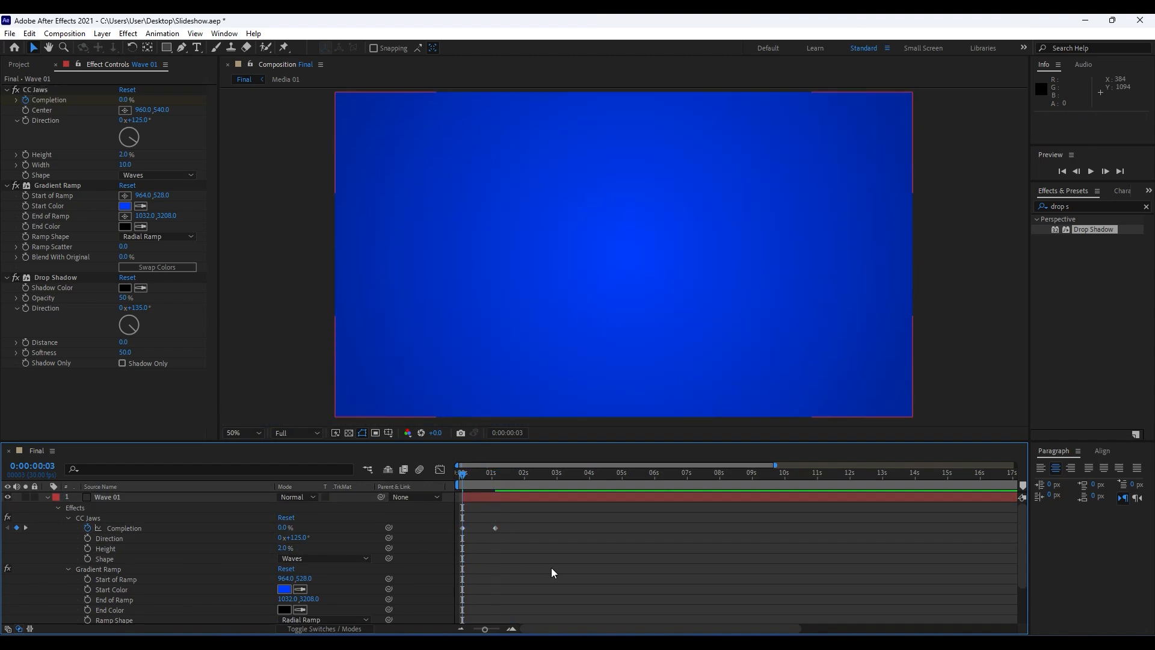
pyautogui.press('k')
pyautogui.press('j')
pyautogui.press('k')
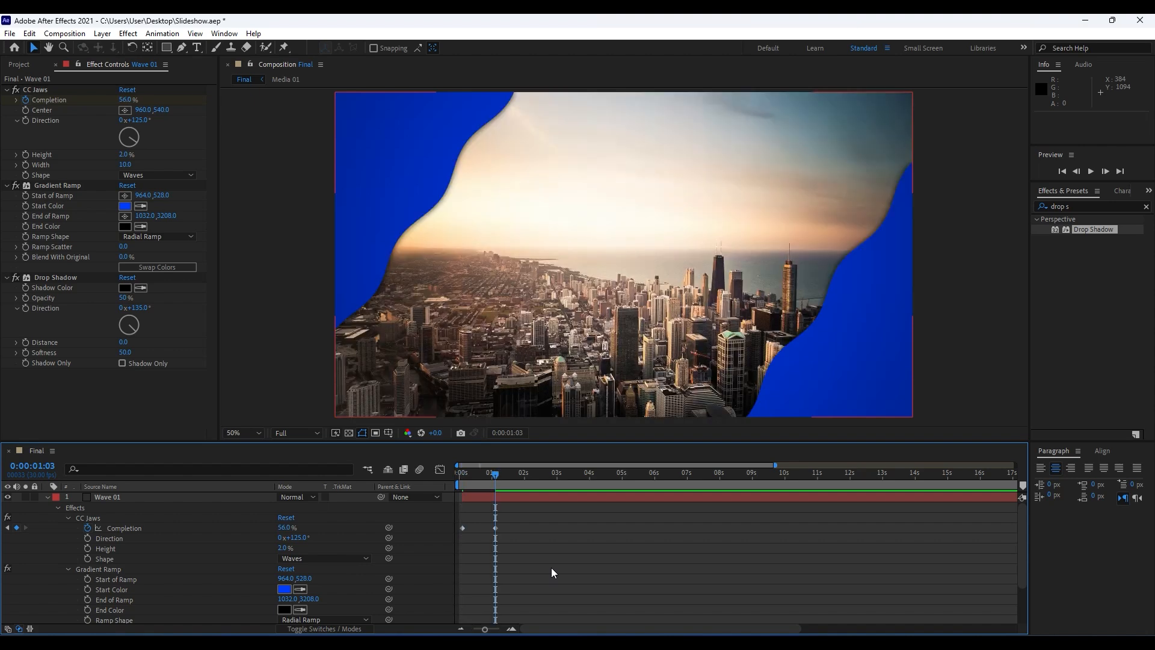
pyautogui.press('j')
pyautogui.press('k')
pyautogui.press('j')
pyautogui.press('k')
# Set the top copy's CC Jaws Completion to 50% at its second keyframe, 0:00:01:03.
pyautogui.click(285, 527)
pyautogui.write('50')
pyautogui.click(208, 541)
# Replace the Gradient Ramp on the top Wave 01 copy with a Fill effect placed between CC Jaws and Drop Shadow.
pyautogui.click(56, 187)
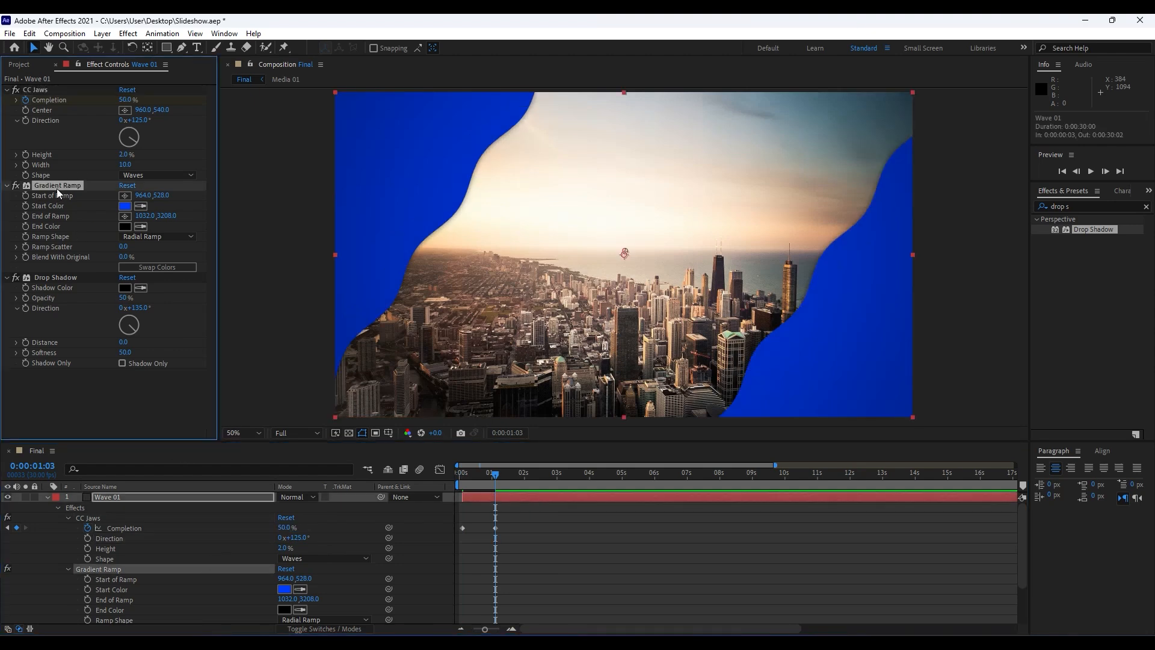
pyautogui.press('Delete')
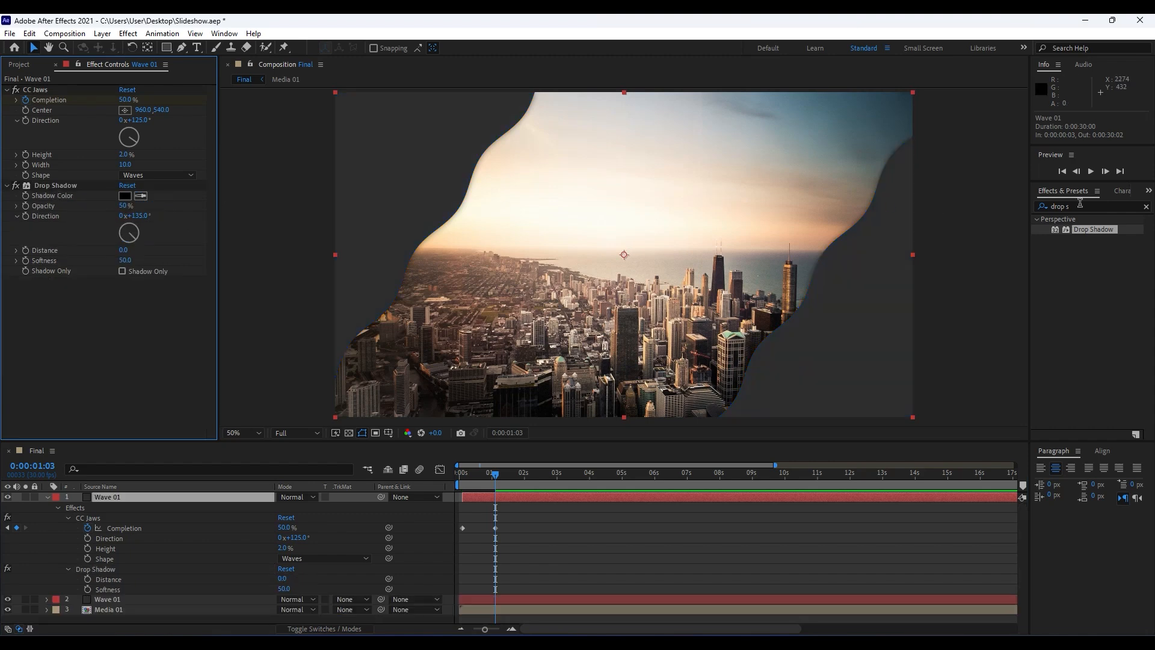
pyautogui.moveTo(1081, 206); pyautogui.dragTo(967, 197)
pyautogui.write('fill')
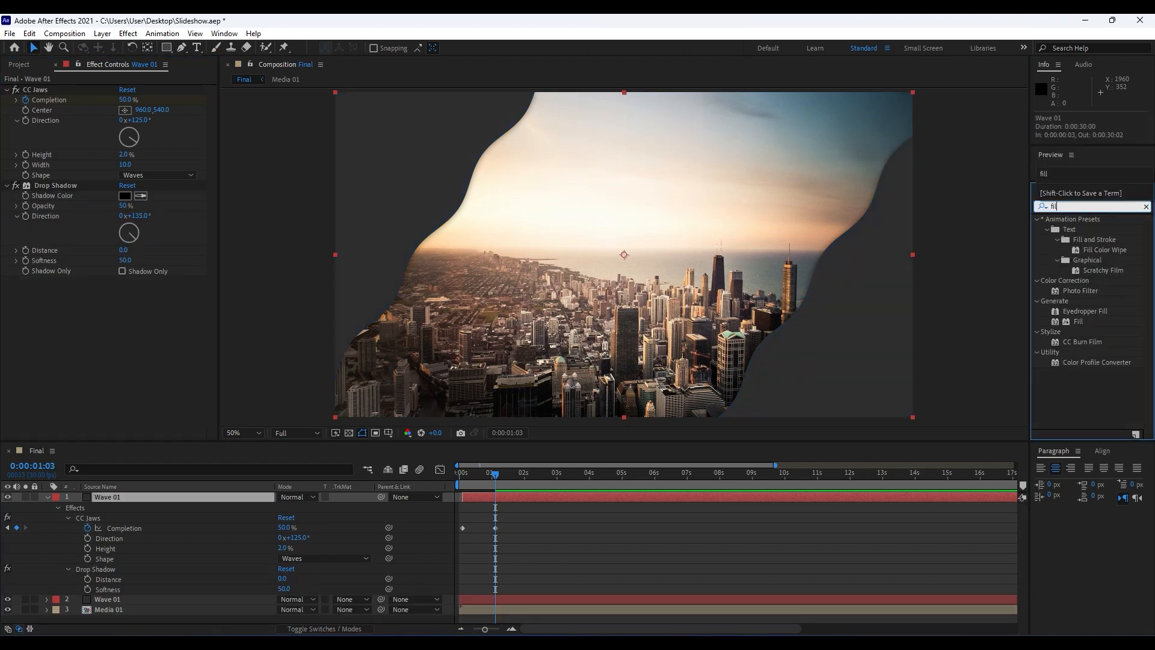
pyautogui.moveTo(1070, 282); pyautogui.dragTo(83, 179)
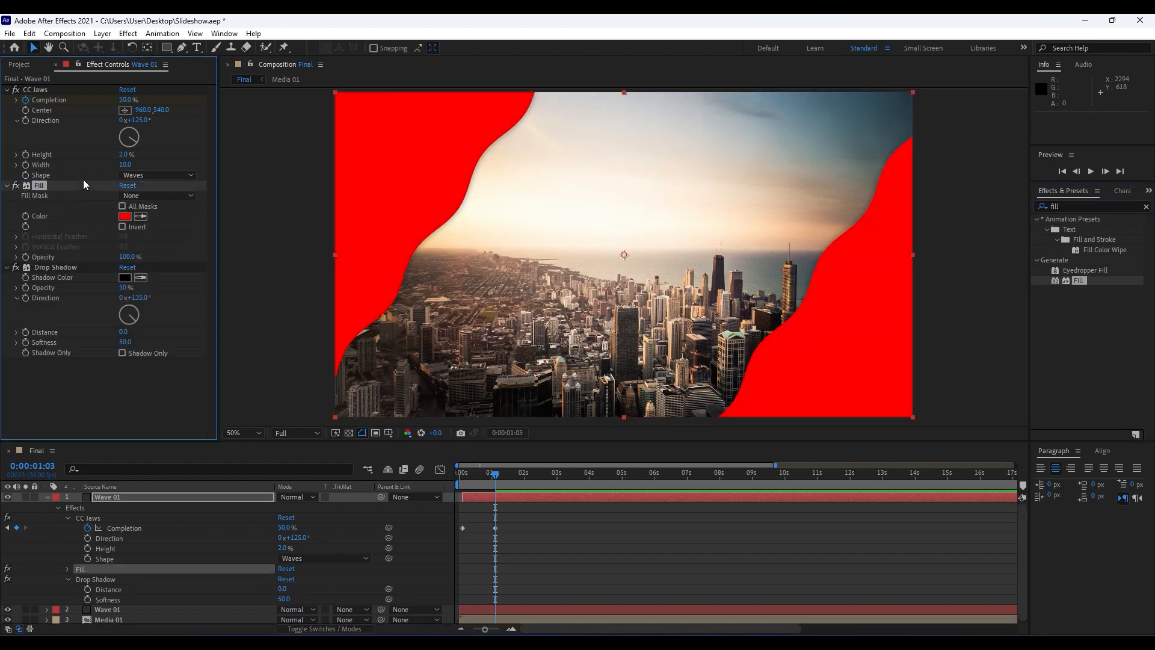
# Set the Fill color of the top copy to medium gray, 6A6A6A.
pyautogui.click(124, 219)
pyautogui.click(451, 488)
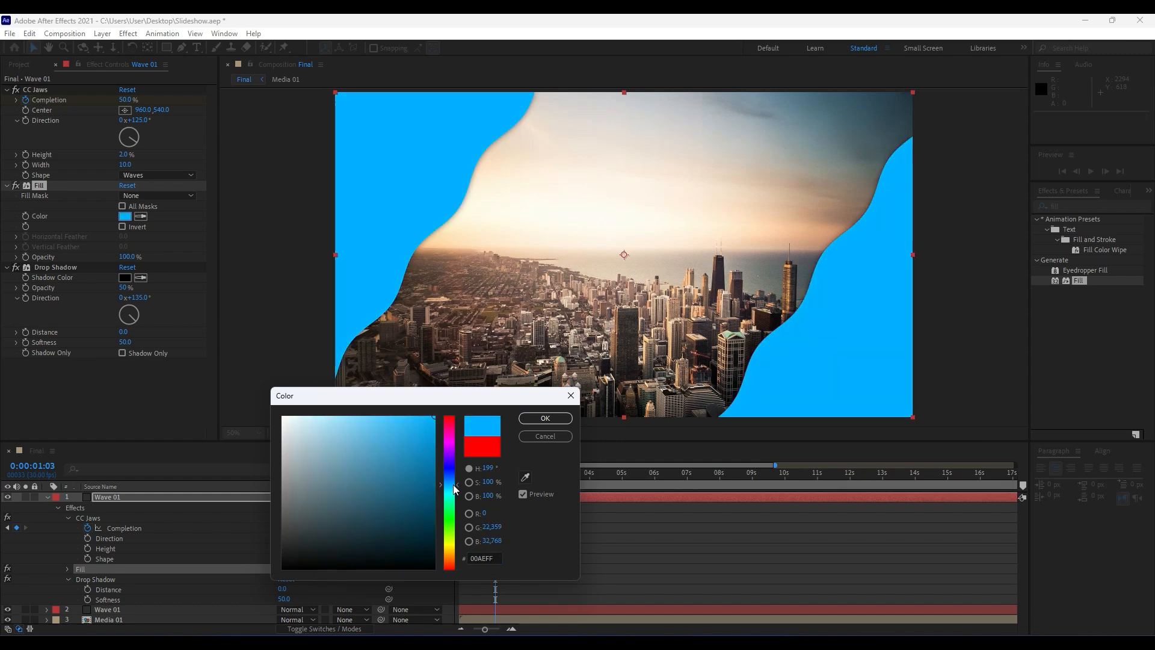
pyautogui.moveTo(331, 503); pyautogui.dragTo(228, 505)
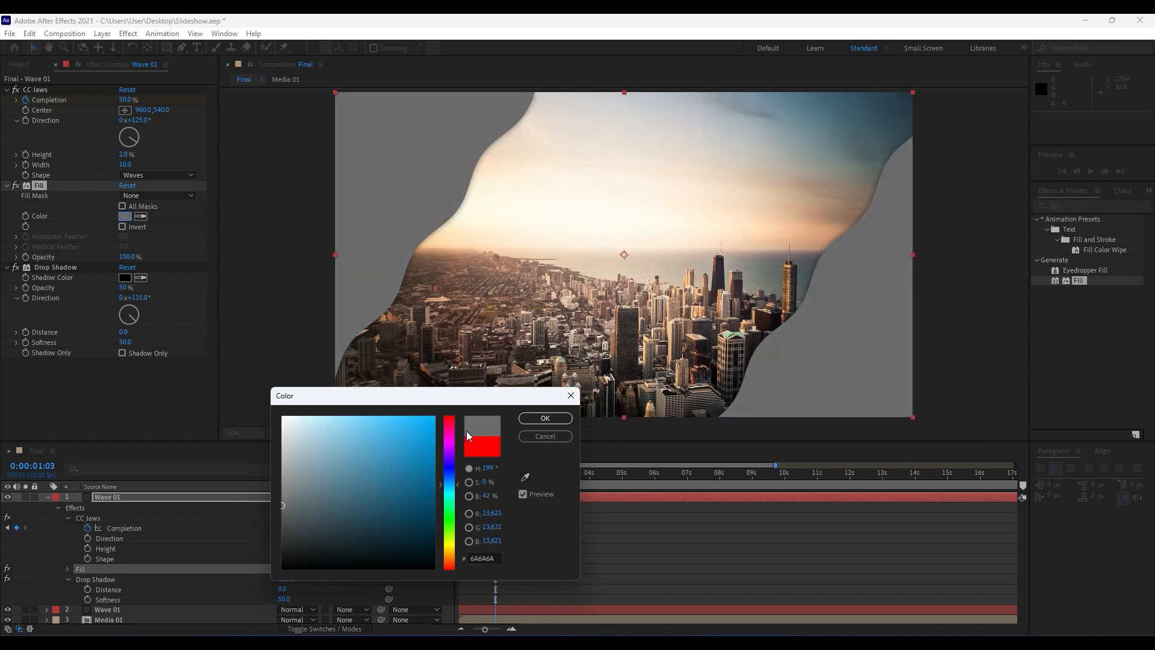
pyautogui.click(525, 421)
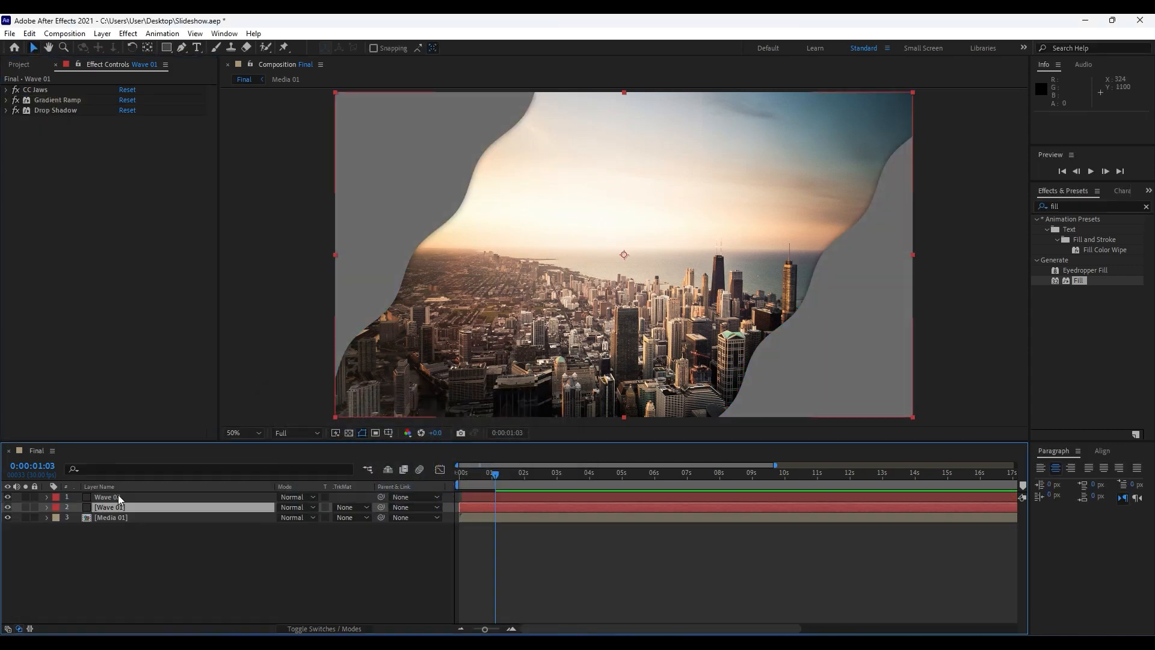
# Rename the gray copy as Wave 02 and move it directly beneath Wave 01 in the layer stack.
pyautogui.press('Return')
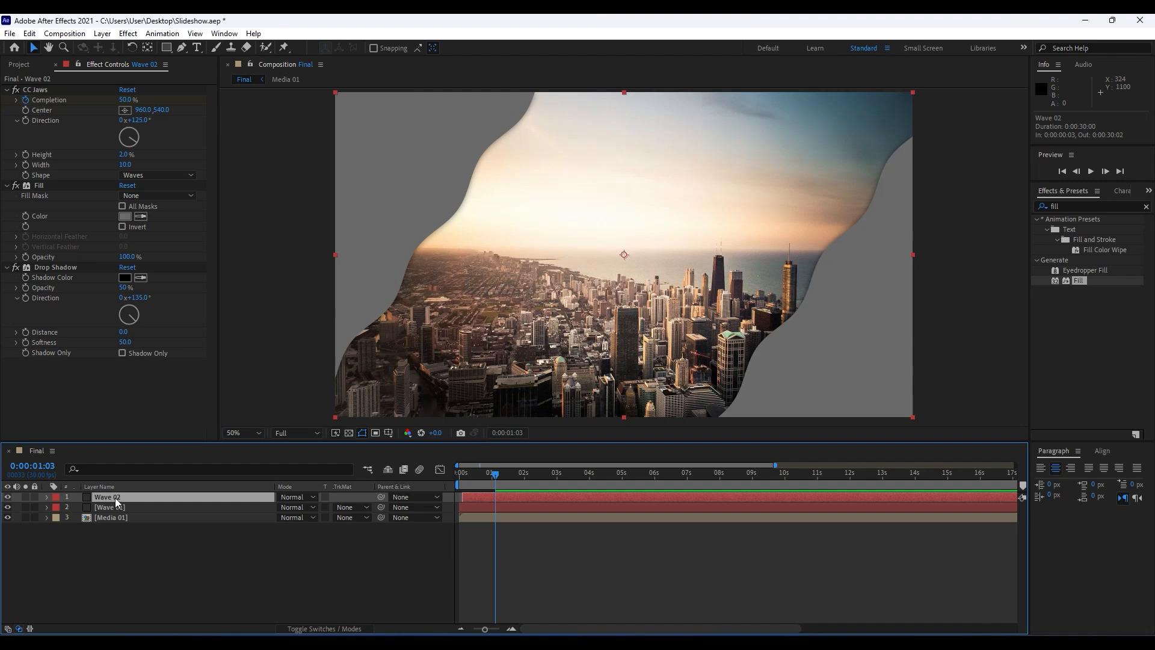
pyautogui.moveTo(111, 497); pyautogui.dragTo(114, 511)
# Preview the two-layer wave opening from the first frame, leaving the playhead at frame 4.
pyautogui.press('space')
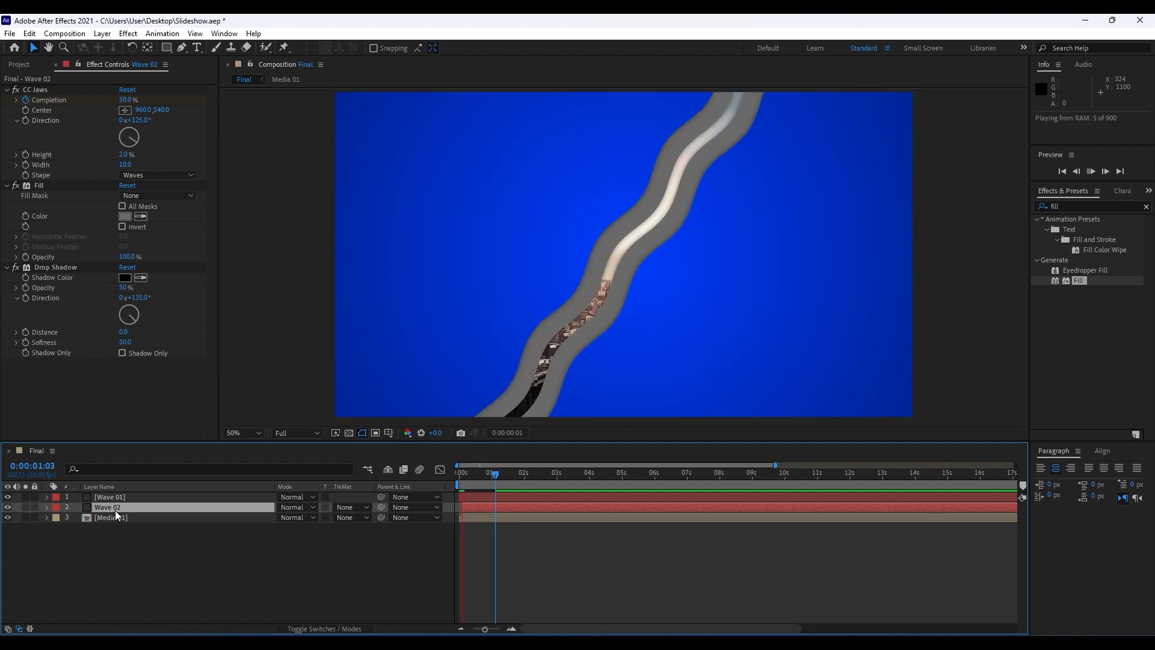
pyautogui.click(456, 475)
pyautogui.press('space')
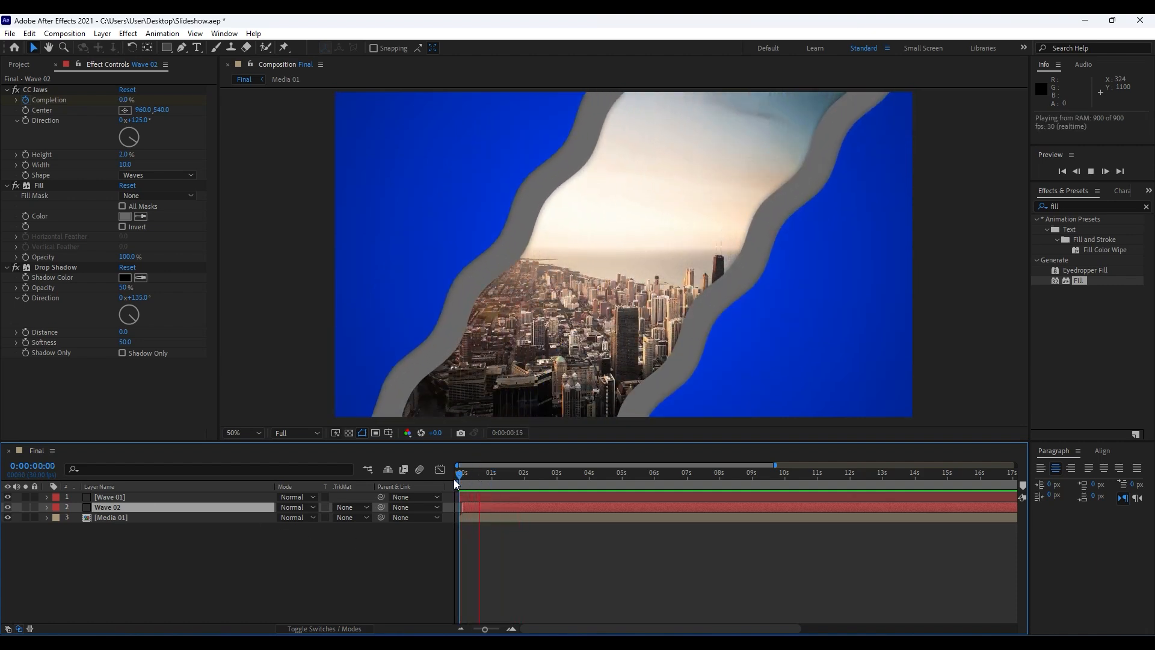
pyautogui.click(459, 476)
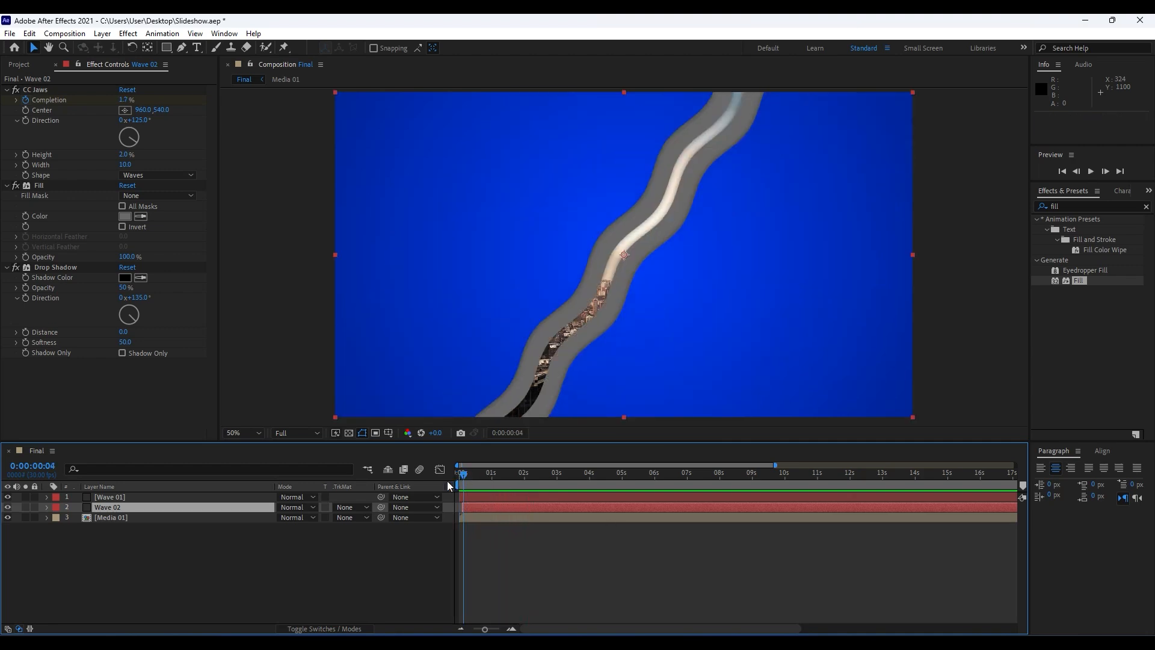
# Apply Easy Ease to both CC Jaws Completion keyframes of Wave 01 and show their speed graph.
pyautogui.click(116, 498)
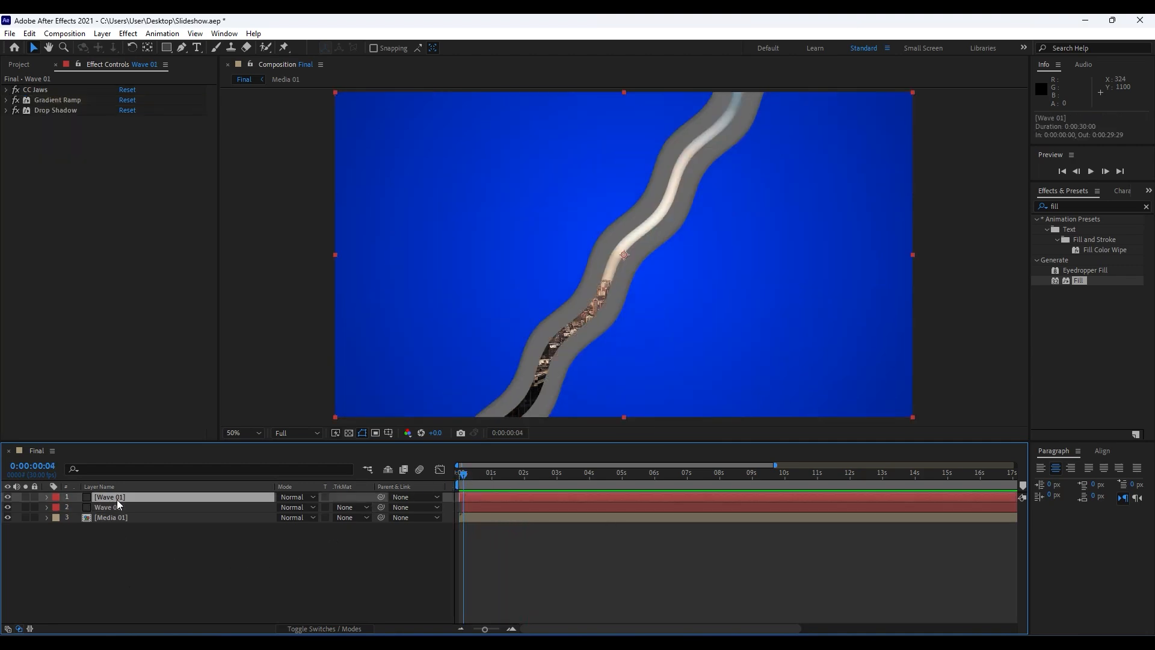
pyautogui.press('e')
pyautogui.moveTo(547, 563); pyautogui.dragTo(407, 490)
pyautogui.press('F9')
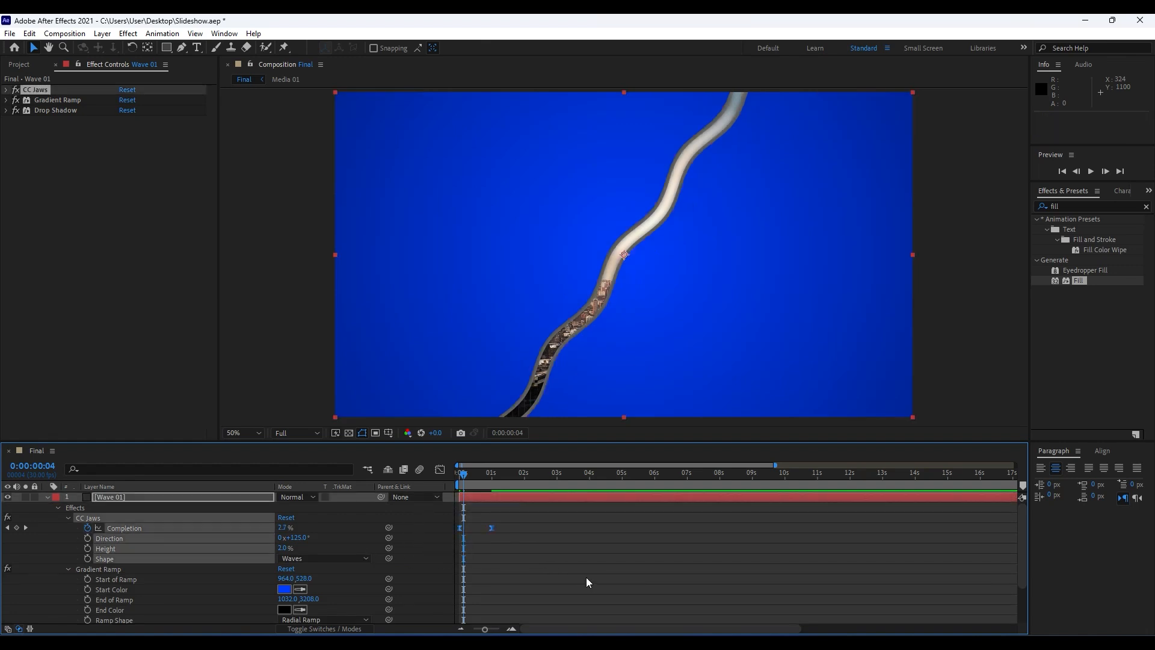
pyautogui.click(440, 470)
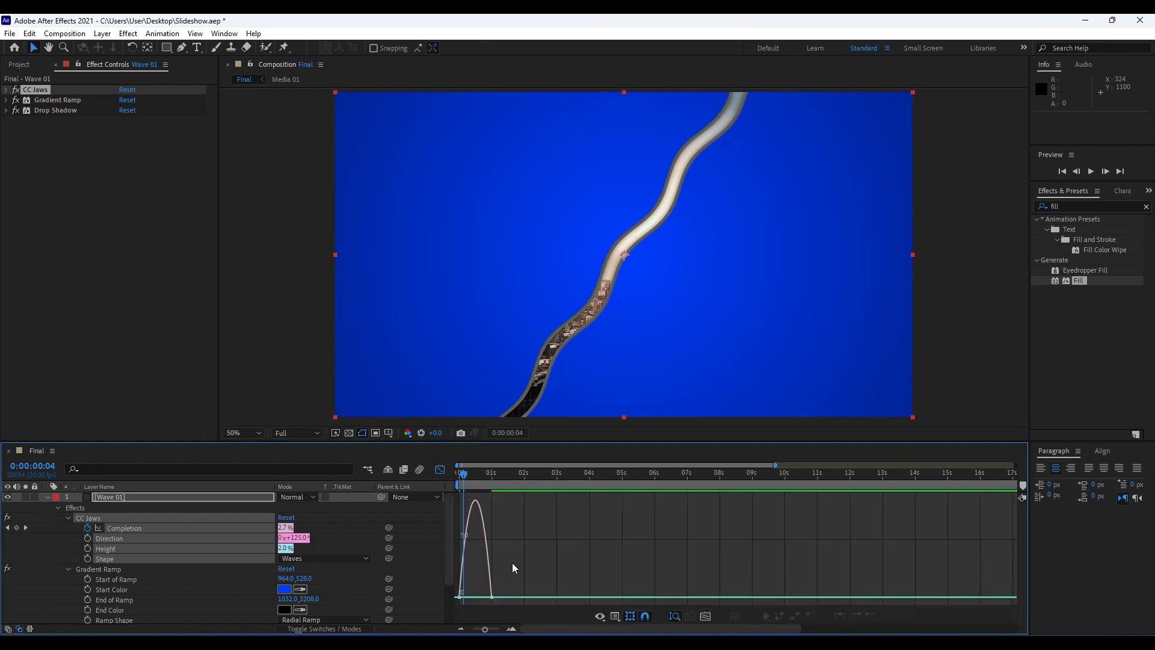
# Lengthen the incoming ease of Wave 01's last Completion keyframe so the speed peaks early, then close the speed graph and collapse the layer.
pyautogui.moveTo(485, 629); pyautogui.dragTo(495, 630)
pyautogui.moveTo(565, 576); pyautogui.dragTo(487, 599)
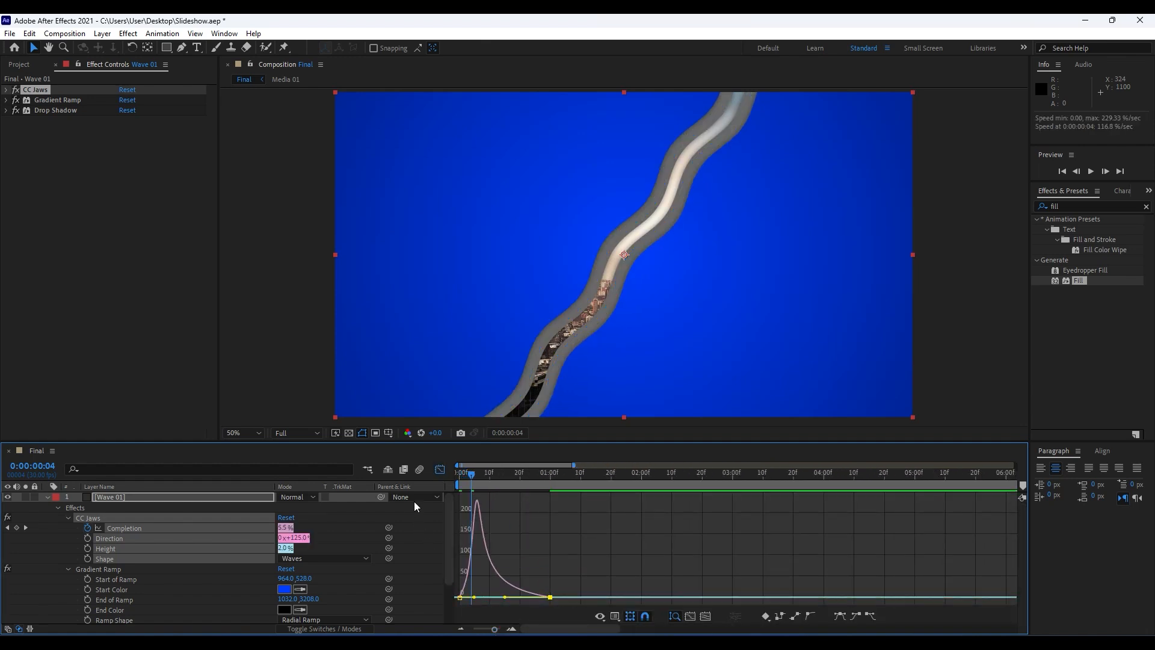
pyautogui.click(446, 468)
pyautogui.click(47, 498)
# Apply Easy Ease to both CC Jaws Completion keyframes of Wave 02 and show their speed graph.
pyautogui.click(113, 508)
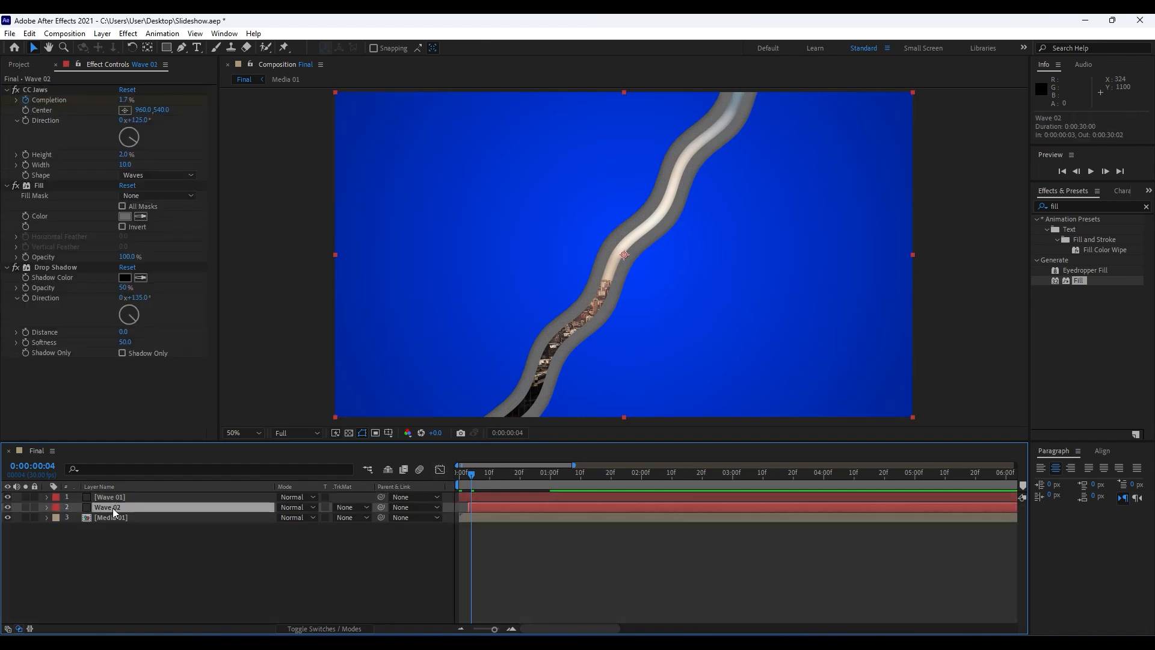
pyautogui.press('u')
pyautogui.press('u')
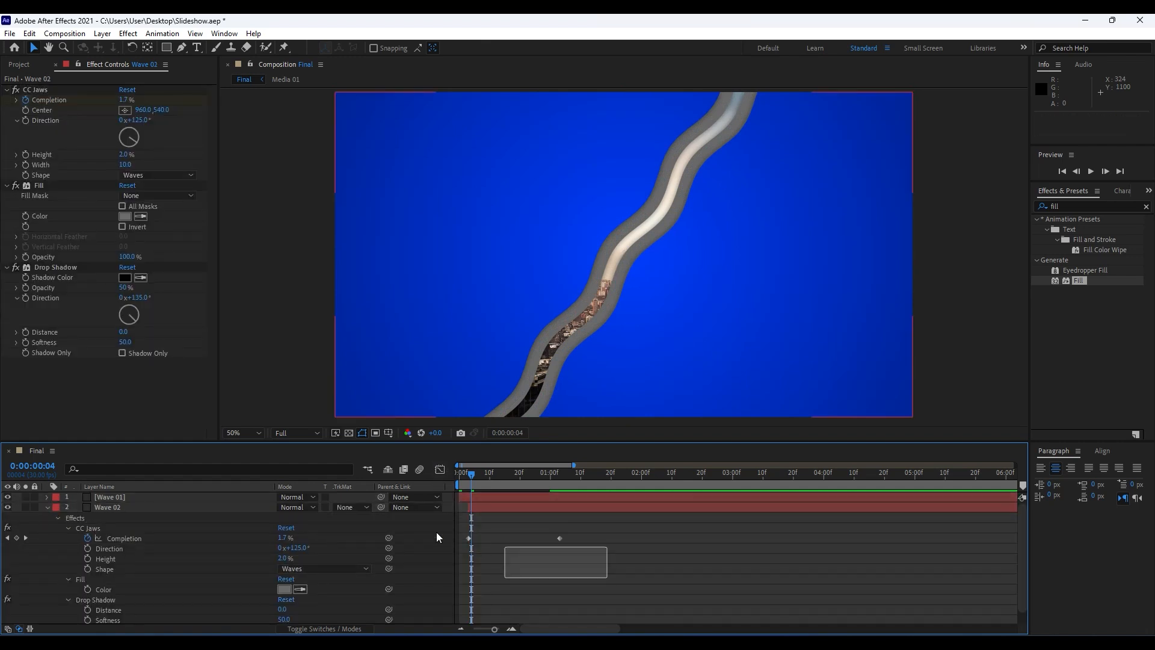
pyautogui.moveTo(436, 532); pyautogui.dragTo(419, 517)
pyautogui.press('F9')
pyautogui.moveTo(623, 594); pyautogui.dragTo(422, 497)
pyautogui.click(439, 472)
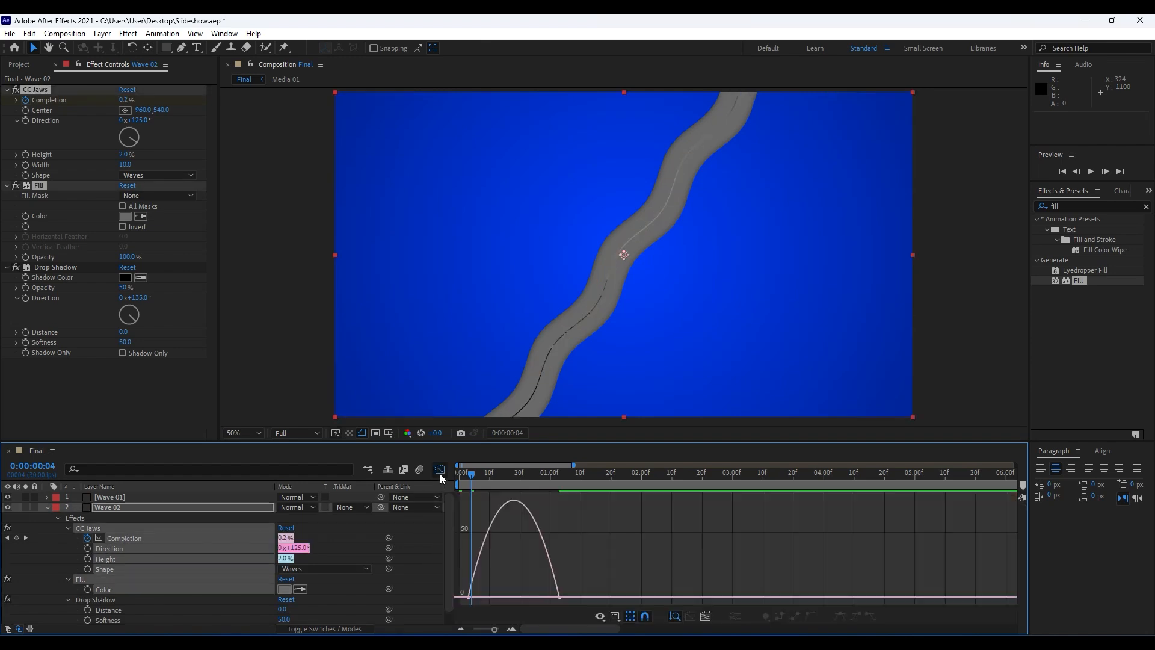
# Lengthen the incoming ease of Wave 02's last Completion keyframe so the speed peaks early, and close the graph.
pyautogui.rightClick(587, 554)
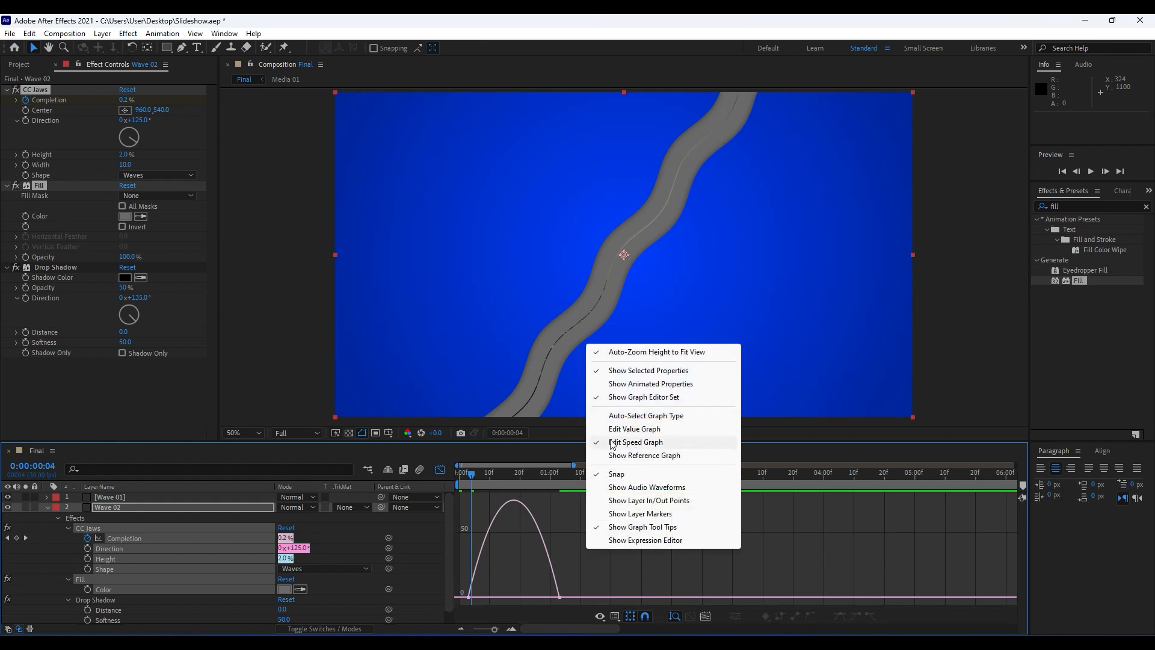
pyautogui.click(548, 599)
pyautogui.moveTo(548, 599); pyautogui.dragTo(508, 596)
pyautogui.click(440, 469)
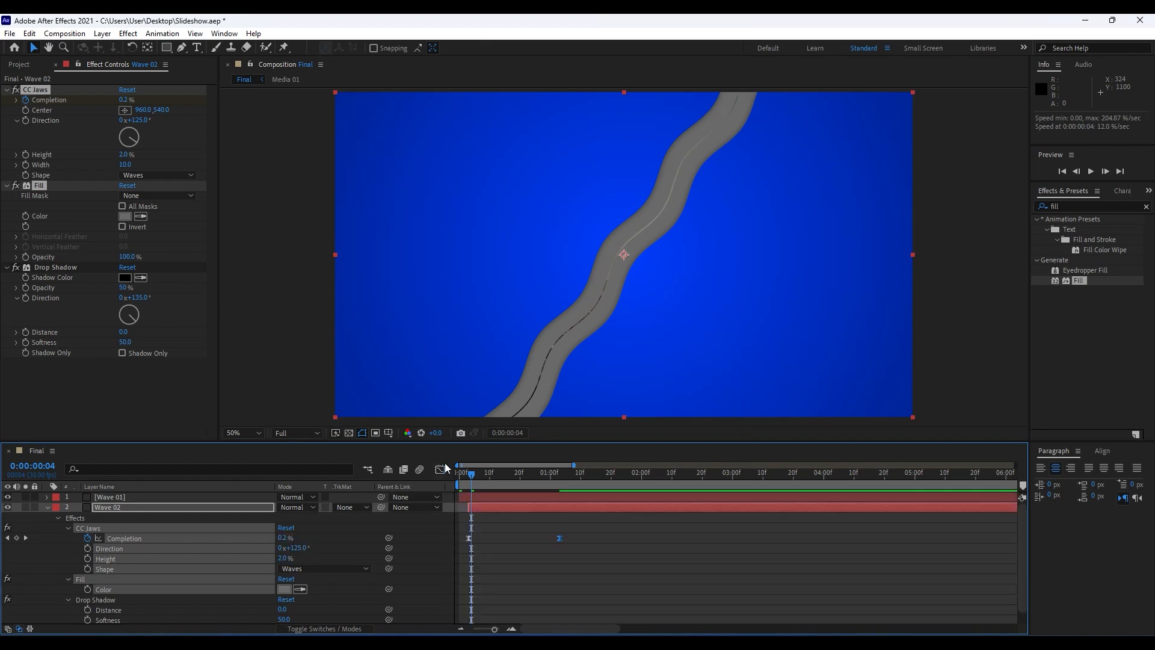
# Preview the eased two-layer wave opening, collapse Wave 02 and leave the playhead at 0:00:01:00.
pyautogui.press('space')
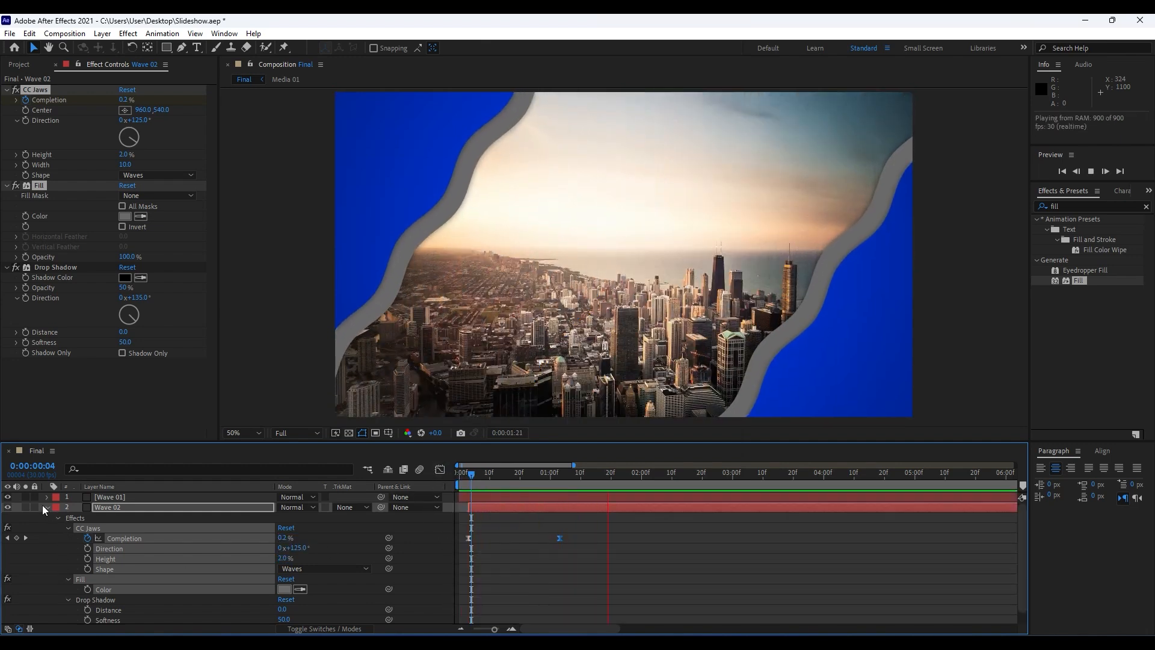
pyautogui.click(45, 507)
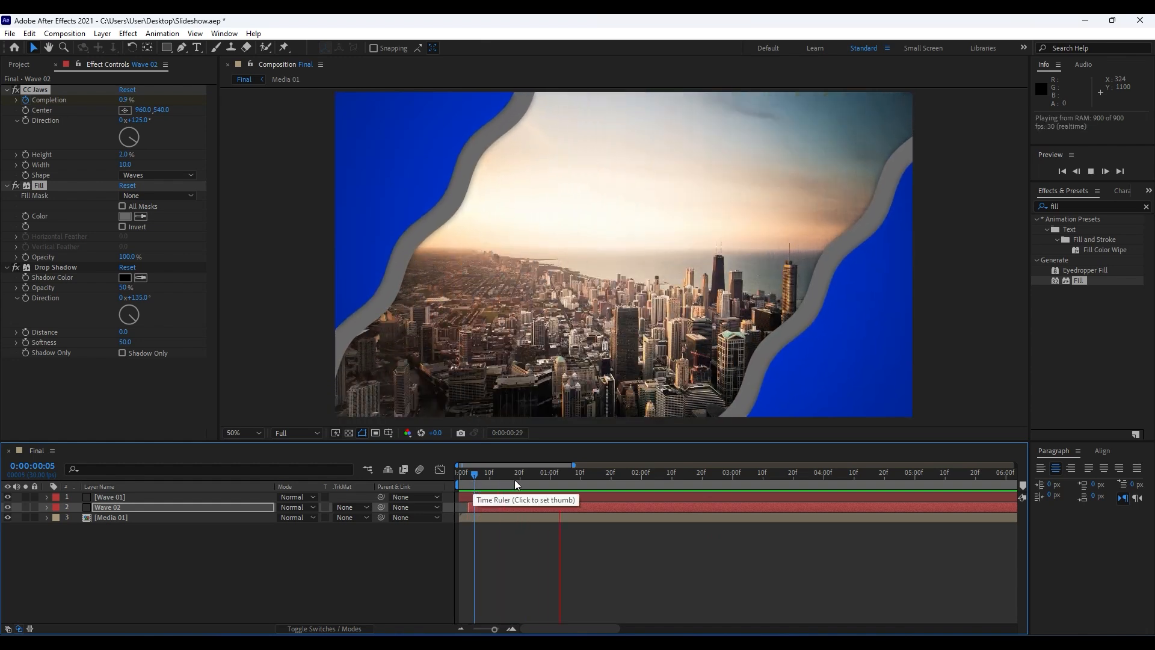
pyautogui.click(550, 479)
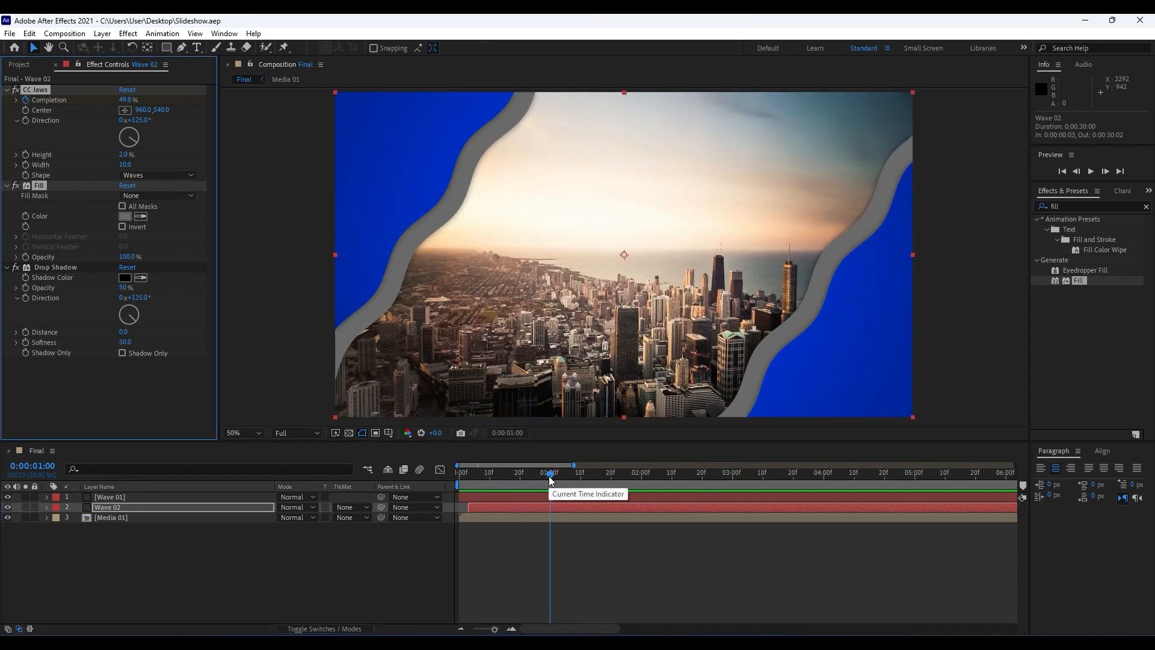
pyautogui.click(185, 551)
# Duplicate Wave 02 as Wave 03 directly beneath it and shift the copy three frames so it starts at frame 6.
pyautogui.click(122, 507)
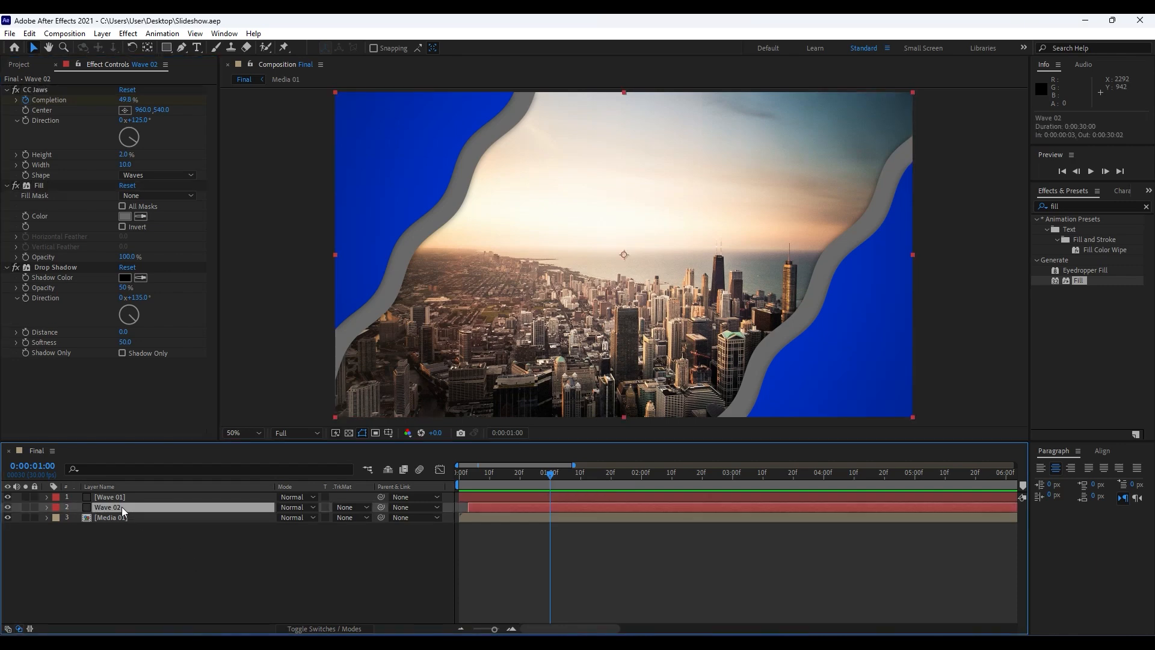
pyautogui.hotkey('ctrl', 'd')
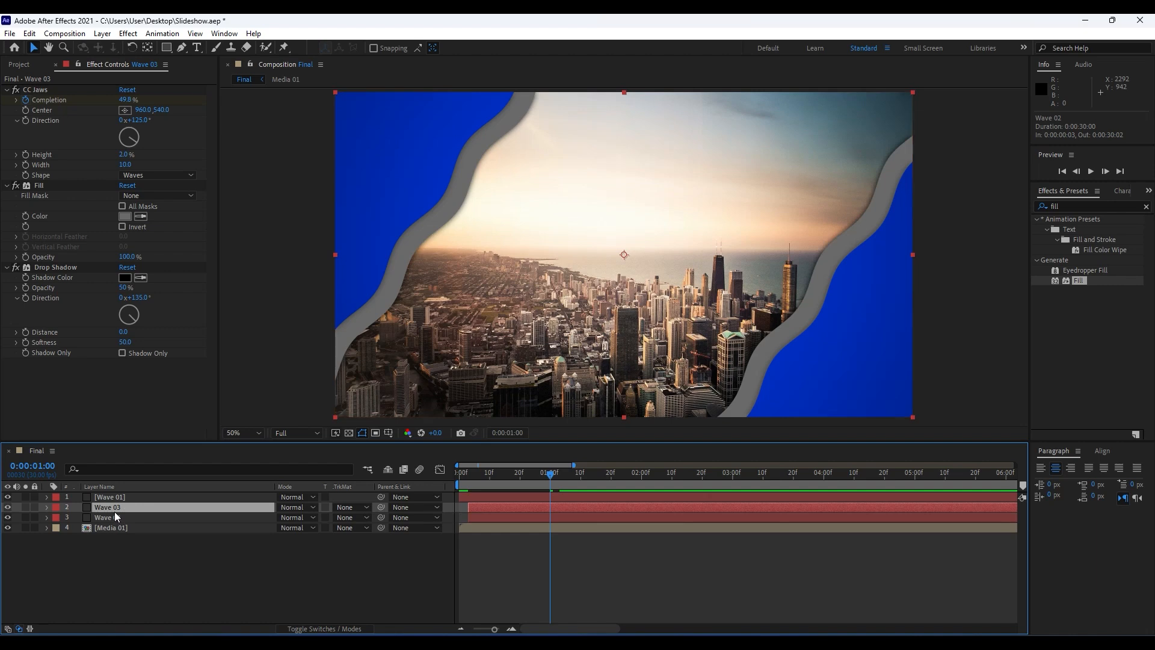
pyautogui.moveTo(109, 508); pyautogui.dragTo(123, 528)
pyautogui.moveTo(495, 629); pyautogui.dragTo(499, 629)
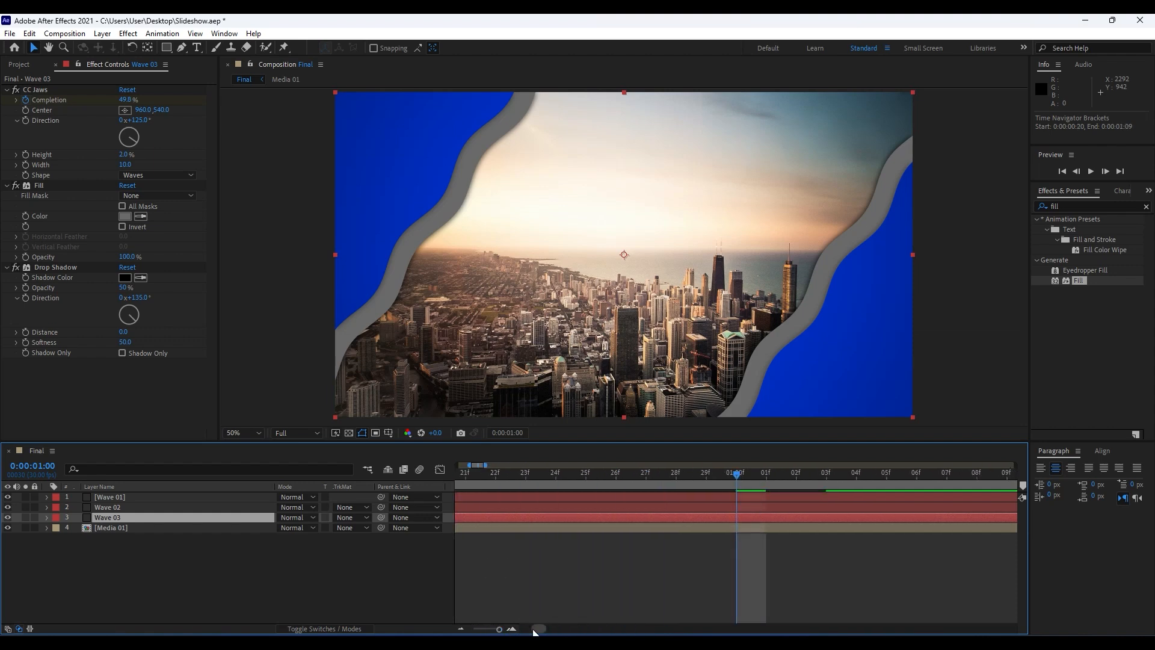
pyautogui.click(512, 629)
pyautogui.moveTo(570, 522); pyautogui.dragTo(663, 518)
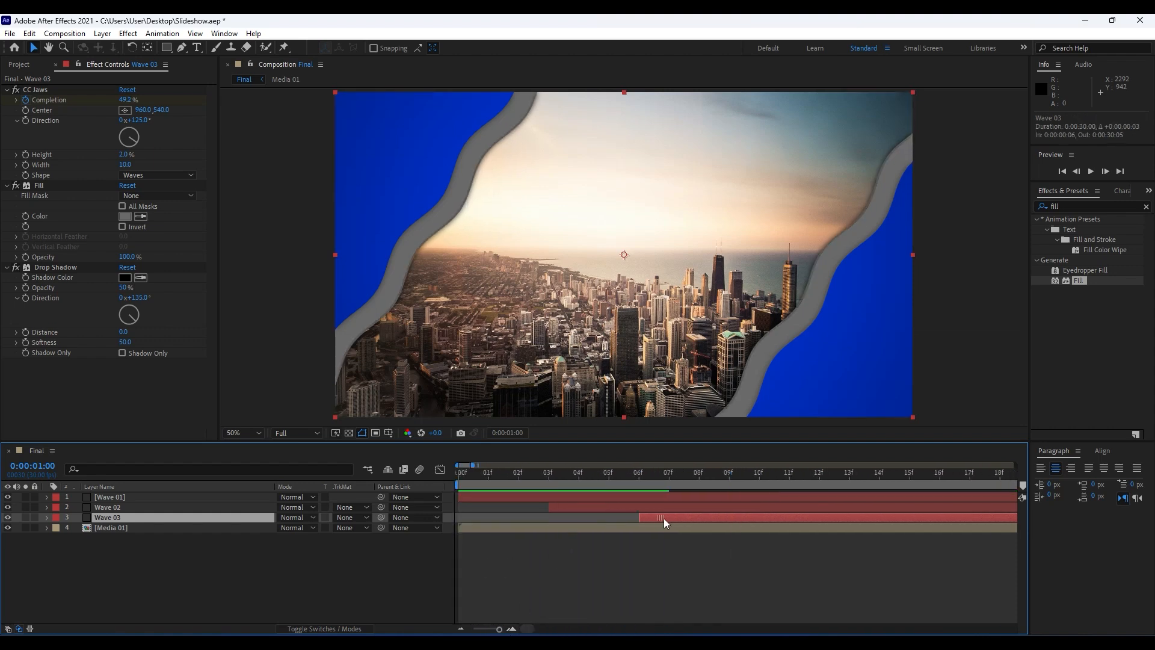
# Set the Fill color of Wave 03 to light blue, 00A8FF.
pyautogui.click(113, 518)
pyautogui.press('F3')
pyautogui.click(110, 561)
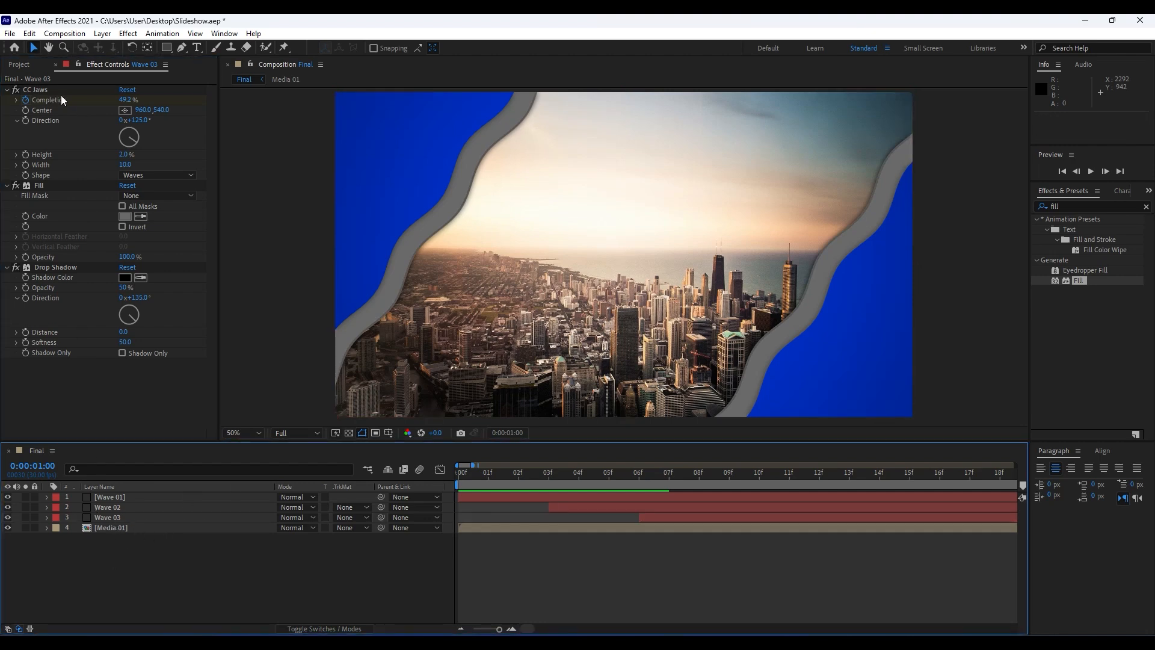
pyautogui.click(120, 521)
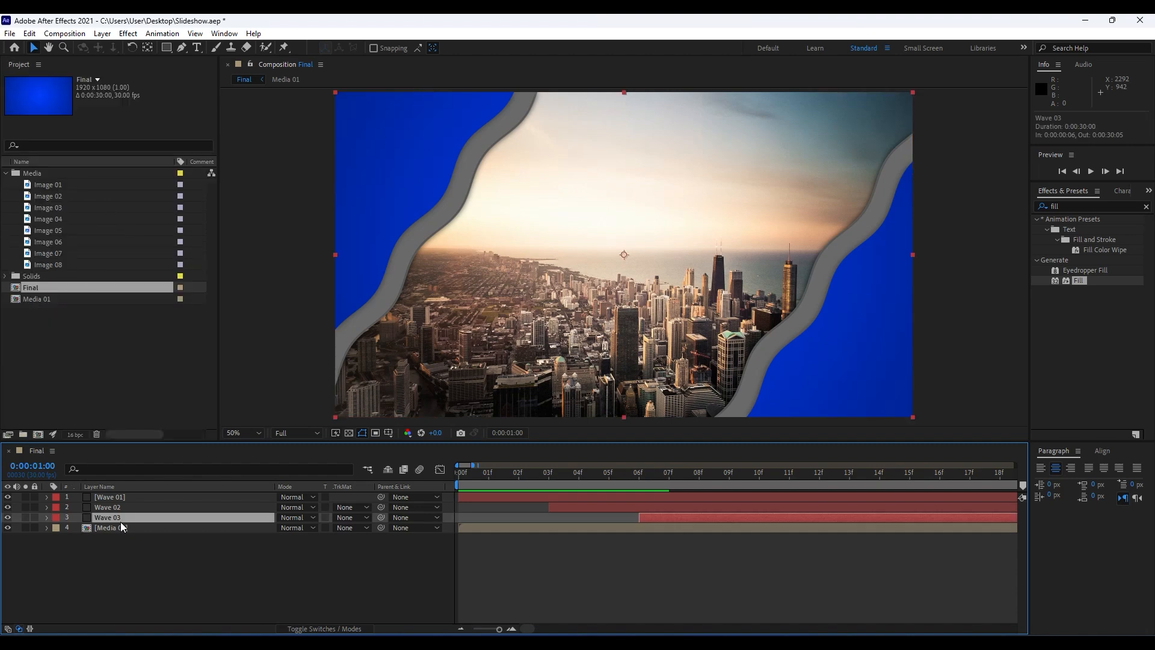
pyautogui.press('F3')
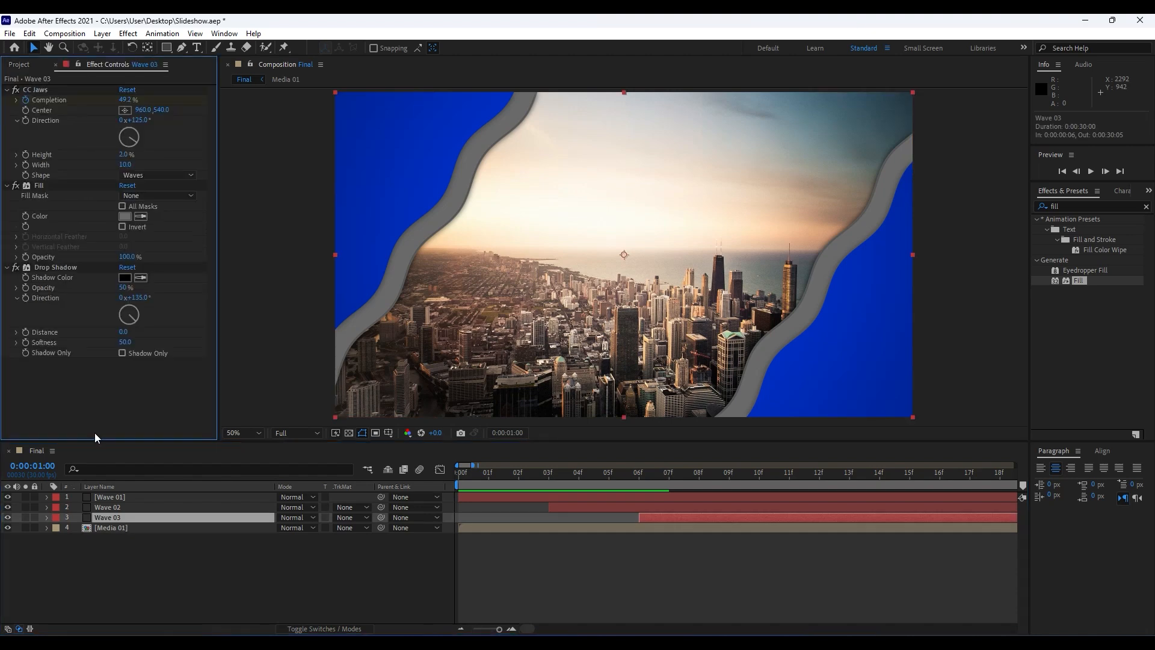
pyautogui.click(124, 216)
pyautogui.click(450, 484)
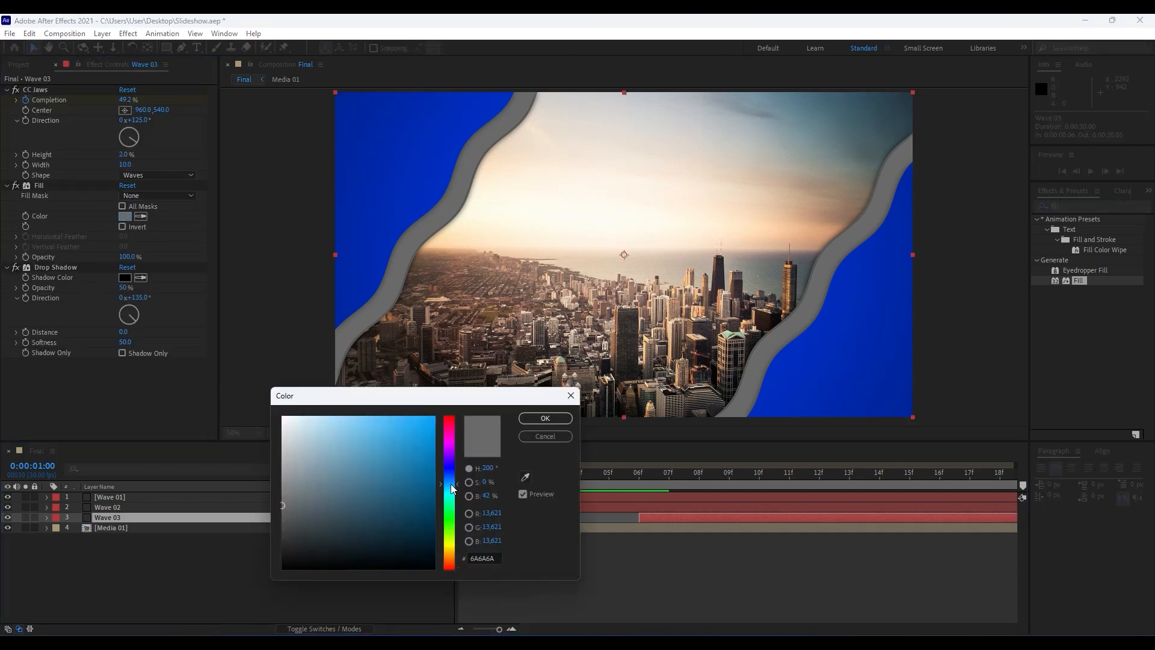
pyautogui.click(432, 442)
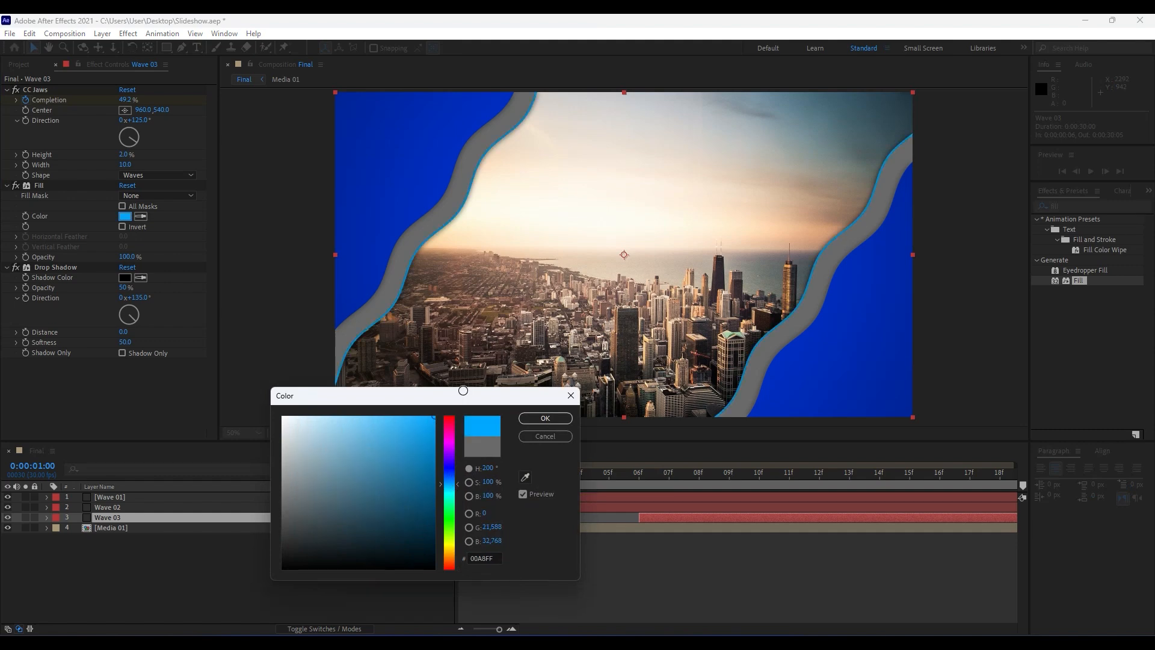
pyautogui.click(553, 420)
# Set the CC Jaws Completion of Wave 03 to 44% at its last keyframe, 0:00:01:06, and collapse the layer.
pyautogui.click(170, 518)
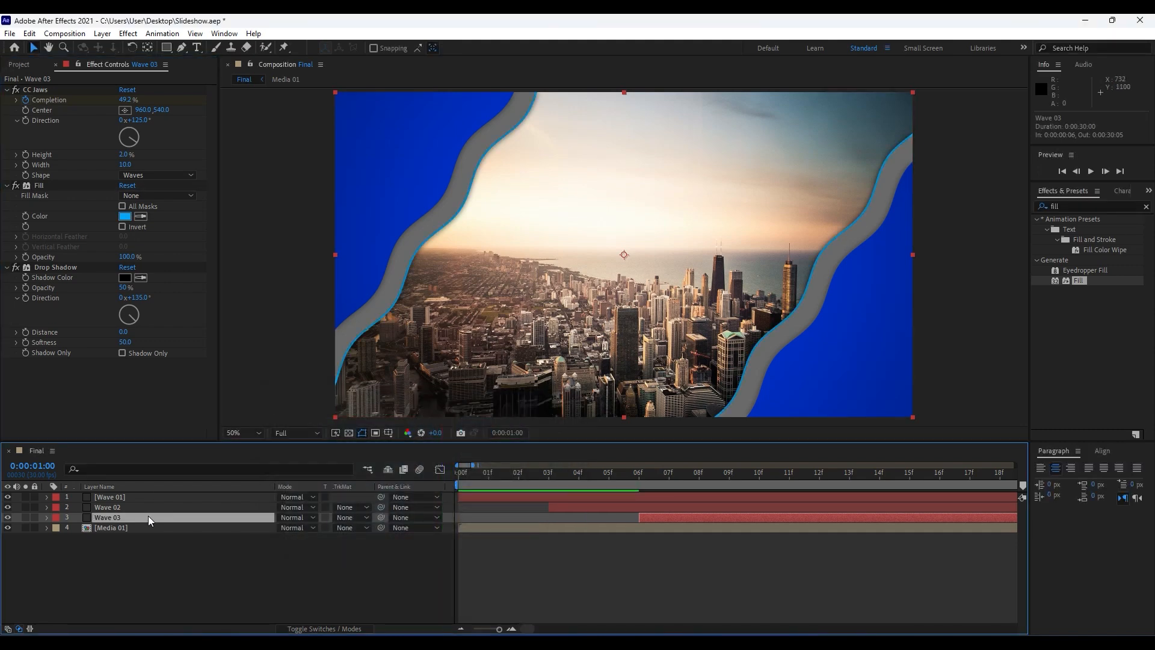
pyautogui.press('u')
pyautogui.press('u')
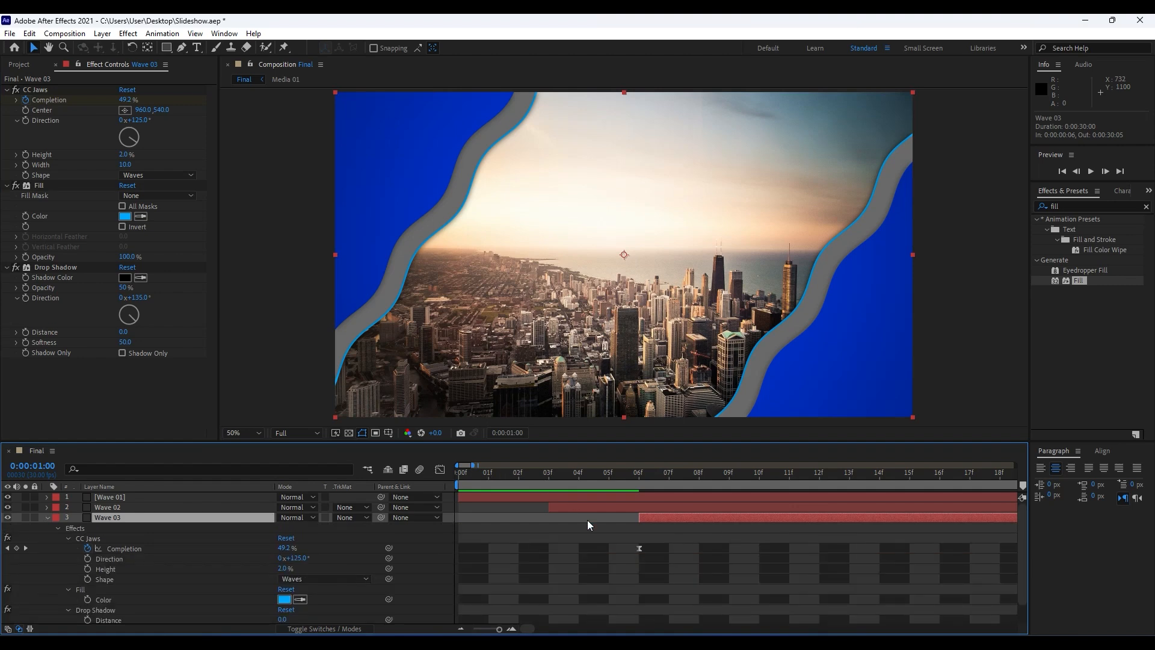
pyautogui.click(493, 631)
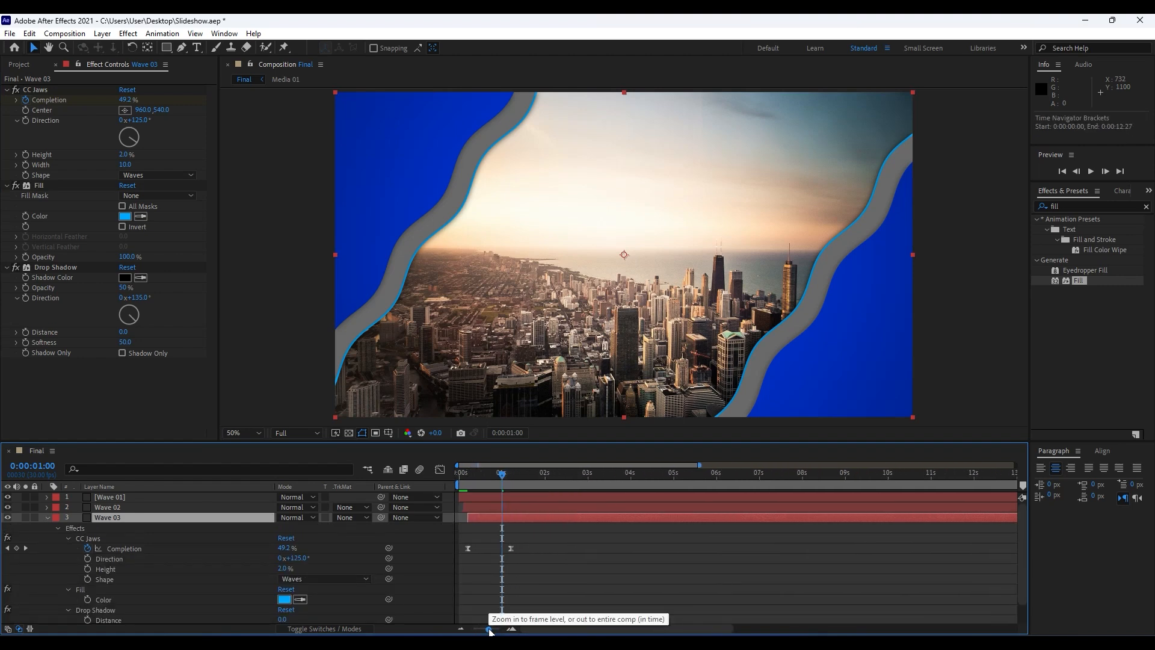
pyautogui.press('j')
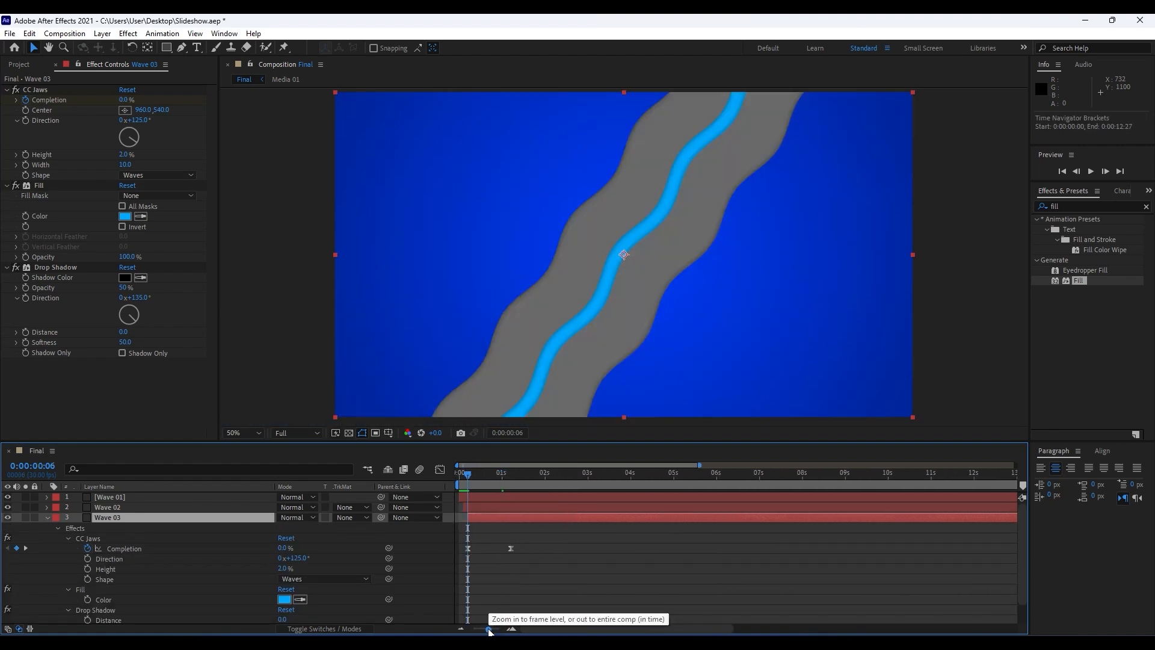
pyautogui.press('k')
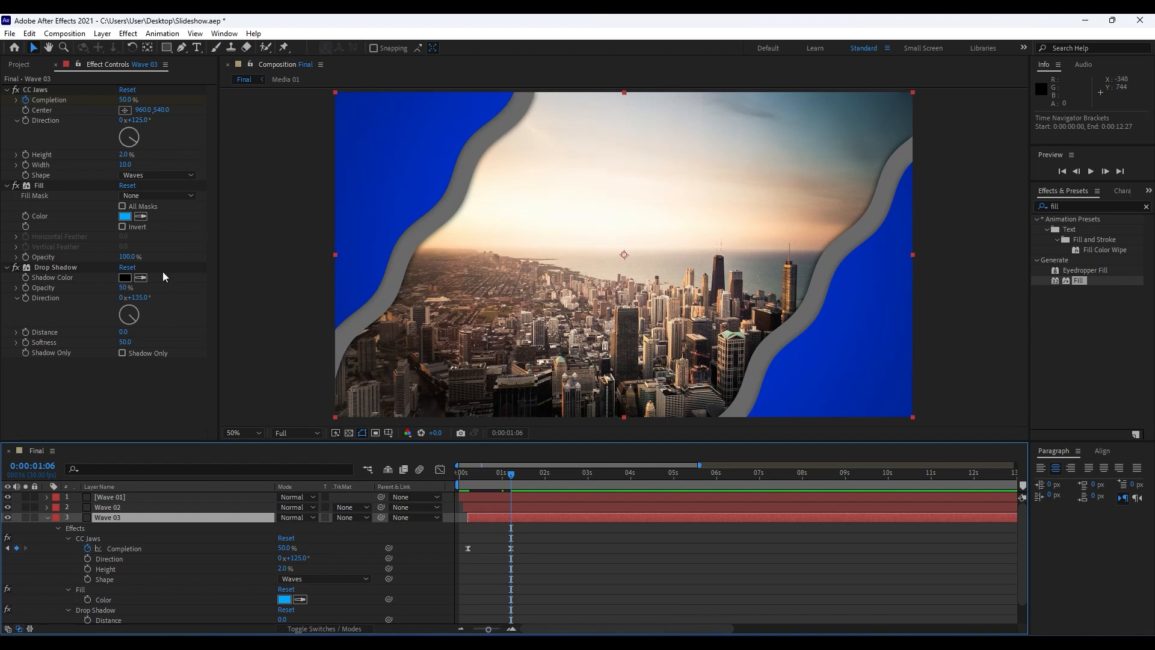
pyautogui.click(135, 103)
pyautogui.write('44')
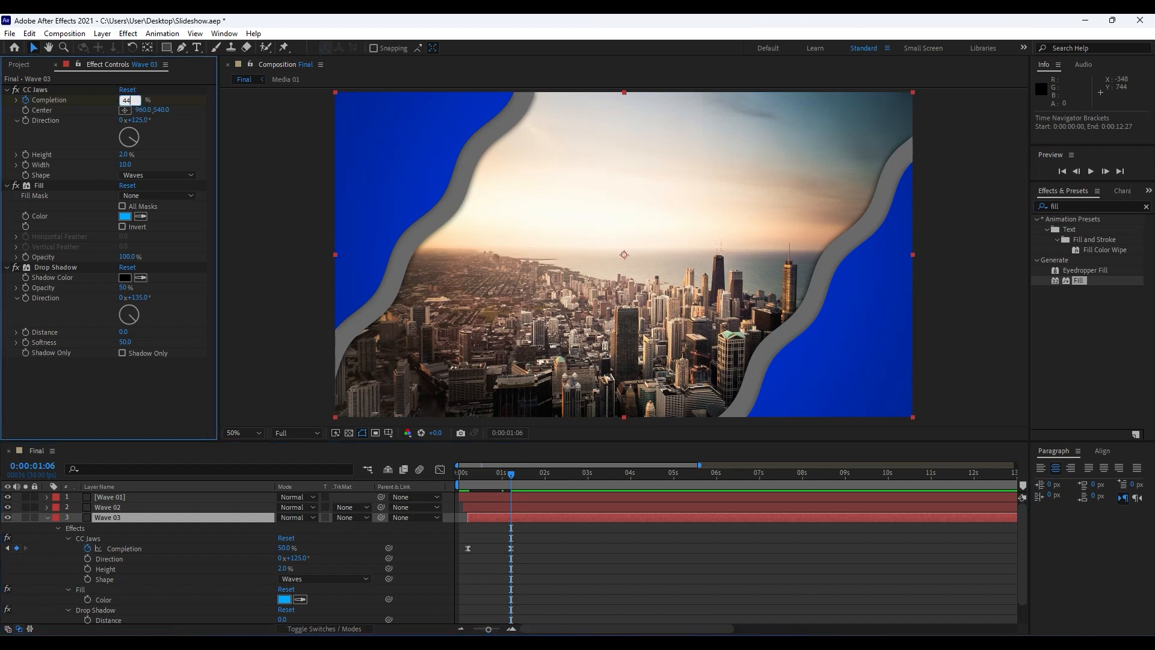
pyautogui.press('Return')
pyautogui.click(47, 517)
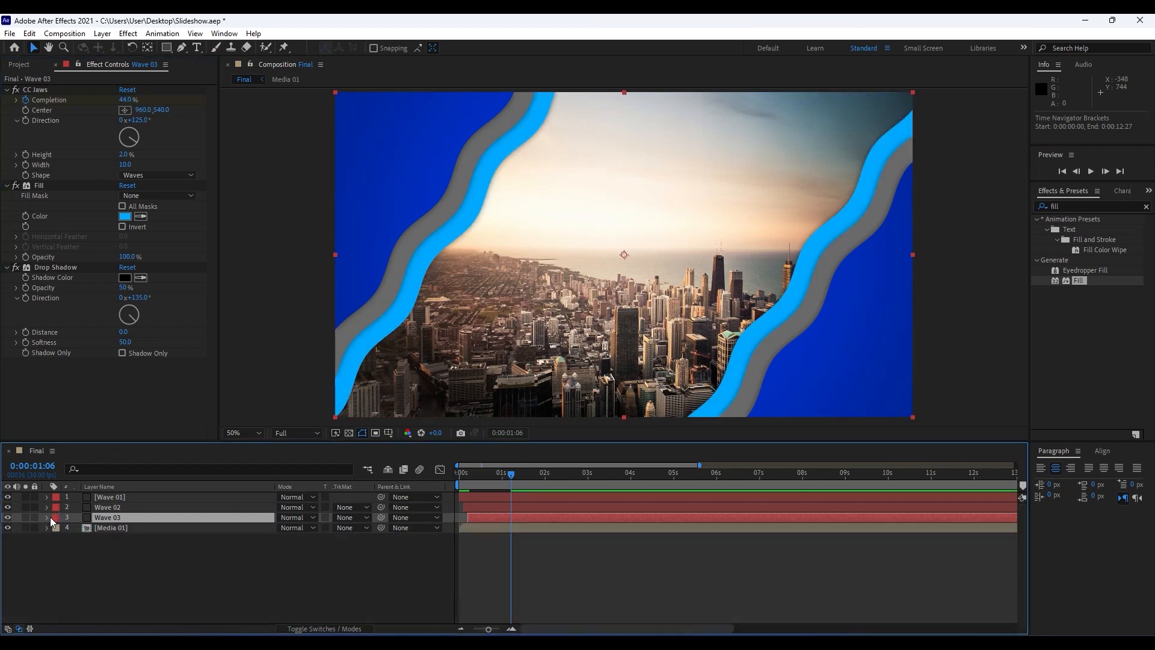
# Preview the three-layer wave opening and leave the playhead at 0:00:01:11.
pyautogui.click(178, 573)
pyautogui.press('space')
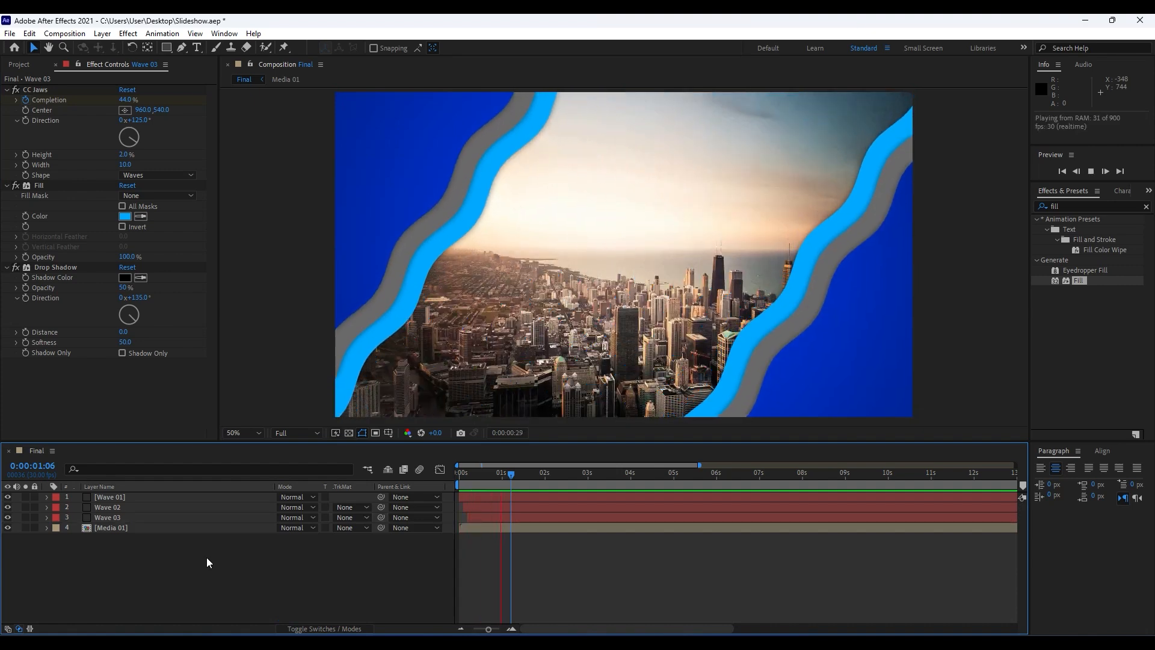
pyautogui.click(517, 474)
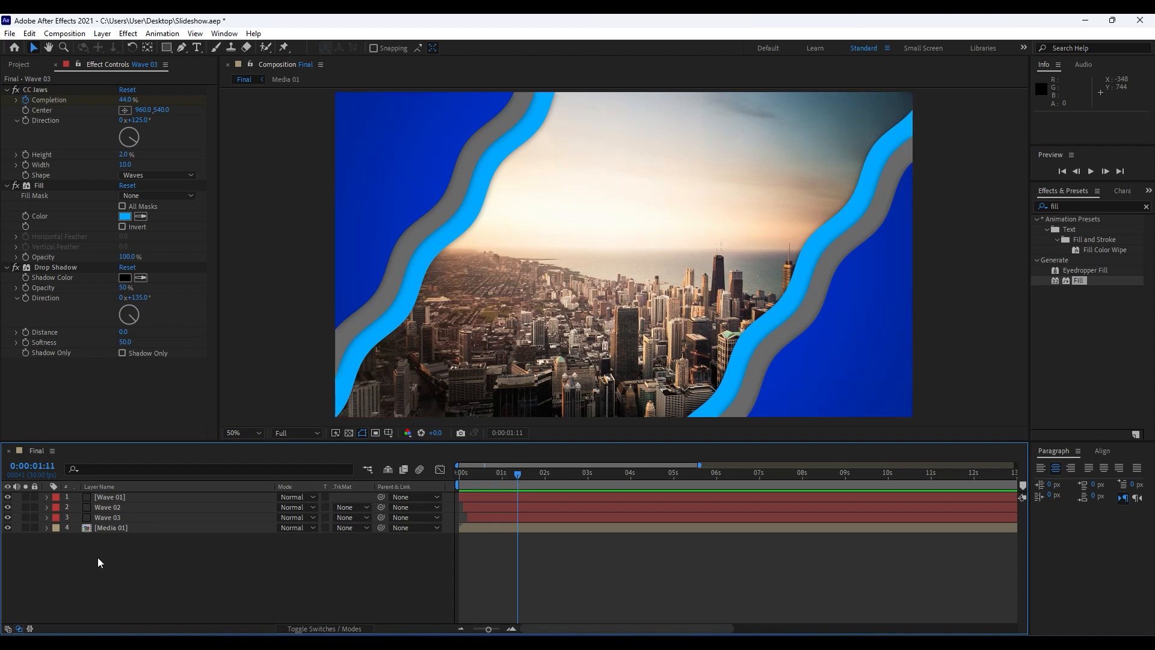
# Duplicate Wave 03 as Wave 04 directly beneath it and shift the copy three frames so it starts at frame 9.
pyautogui.click(117, 517)
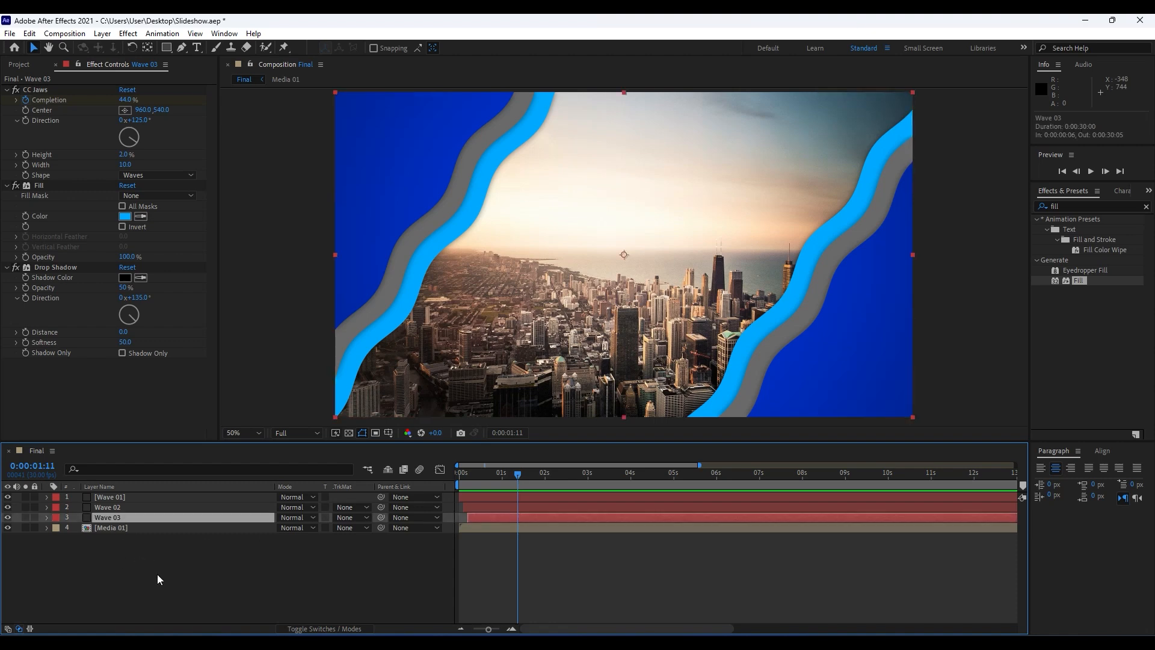
pyautogui.hotkey('ctrl', 'd')
pyautogui.moveTo(124, 521); pyautogui.dragTo(128, 531)
pyautogui.moveTo(489, 630)
pyautogui.mouseDown()
pyautogui.moveTo(533, 629)
pyautogui.moveTo(511, 627)
pyautogui.mouseUp()
pyautogui.moveTo(658, 526); pyautogui.dragTo(745, 527)
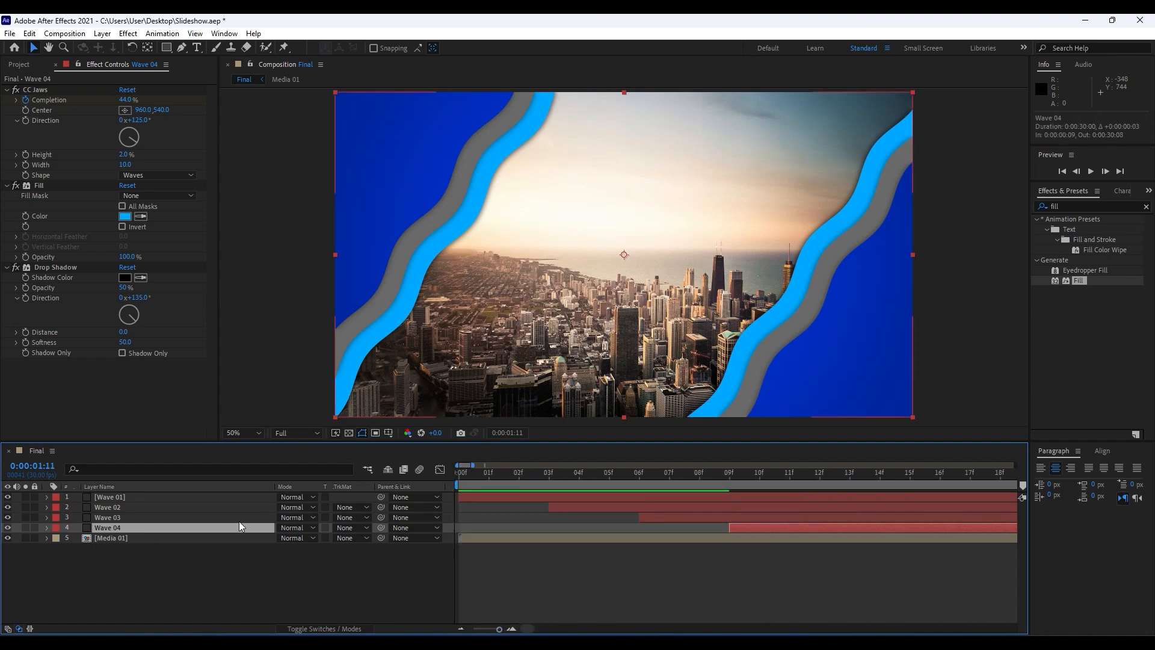
# Set the CC Jaws Completion of Wave 04 to 38% at its last keyframe, 0:00:01:09, and collapse the layer.
pyautogui.moveTo(499, 629); pyautogui.dragTo(491, 629)
pyautogui.press('u')
pyautogui.press('u')
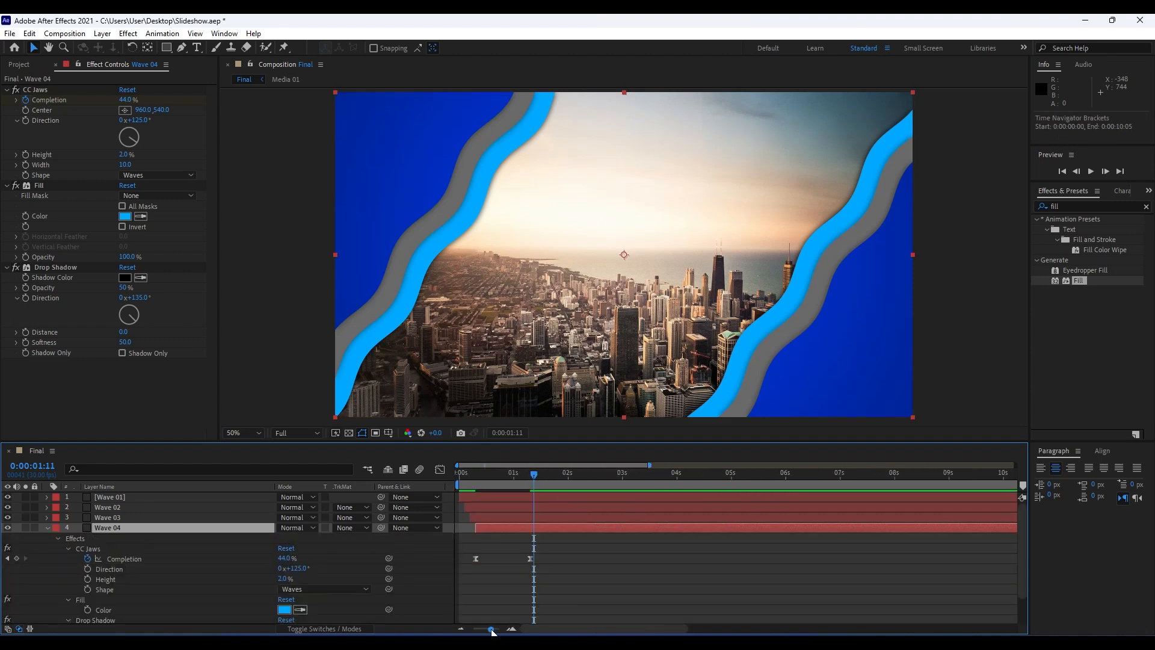
pyautogui.press('j')
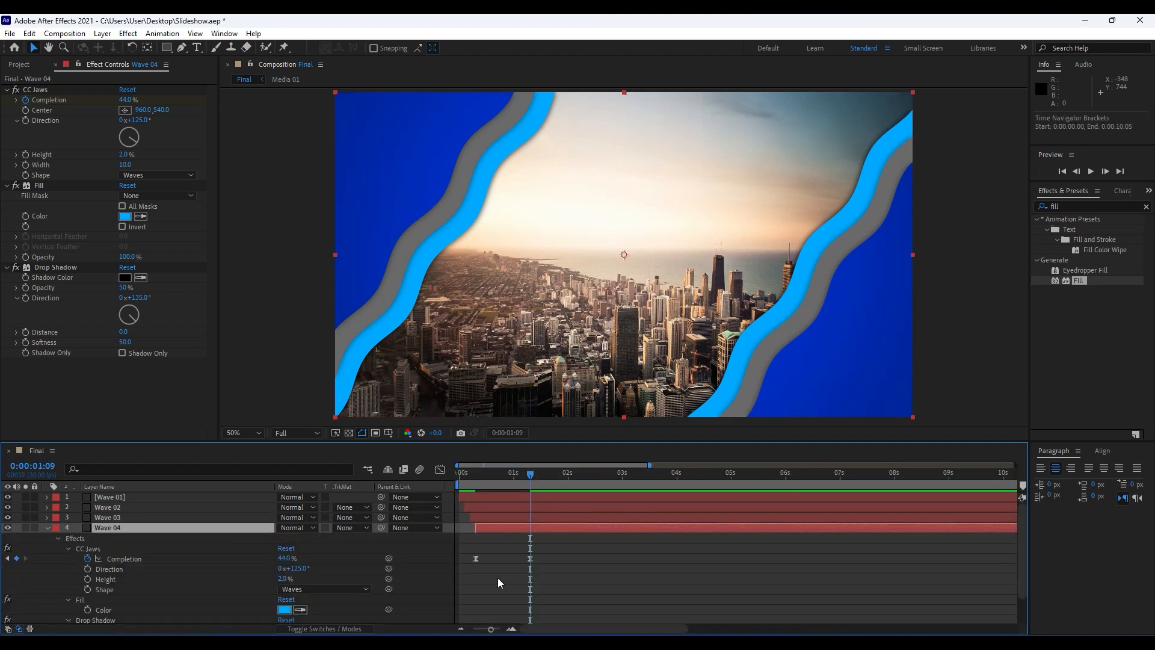
pyautogui.click(285, 559)
pyautogui.write('38')
pyautogui.click(28, 560)
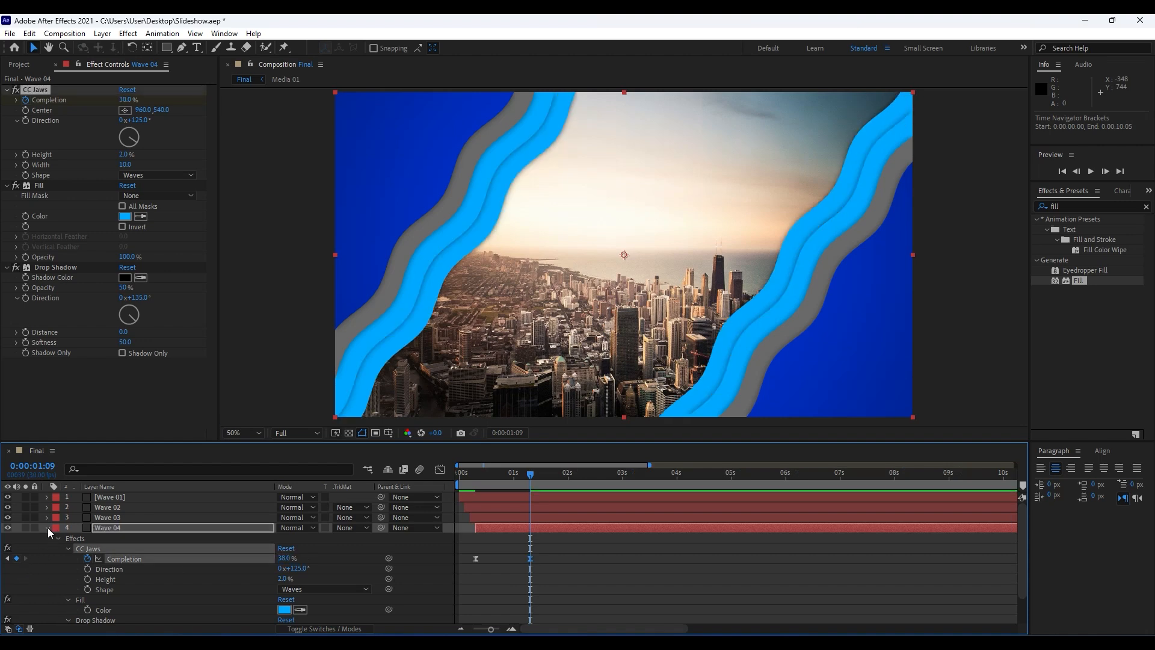
pyautogui.click(47, 528)
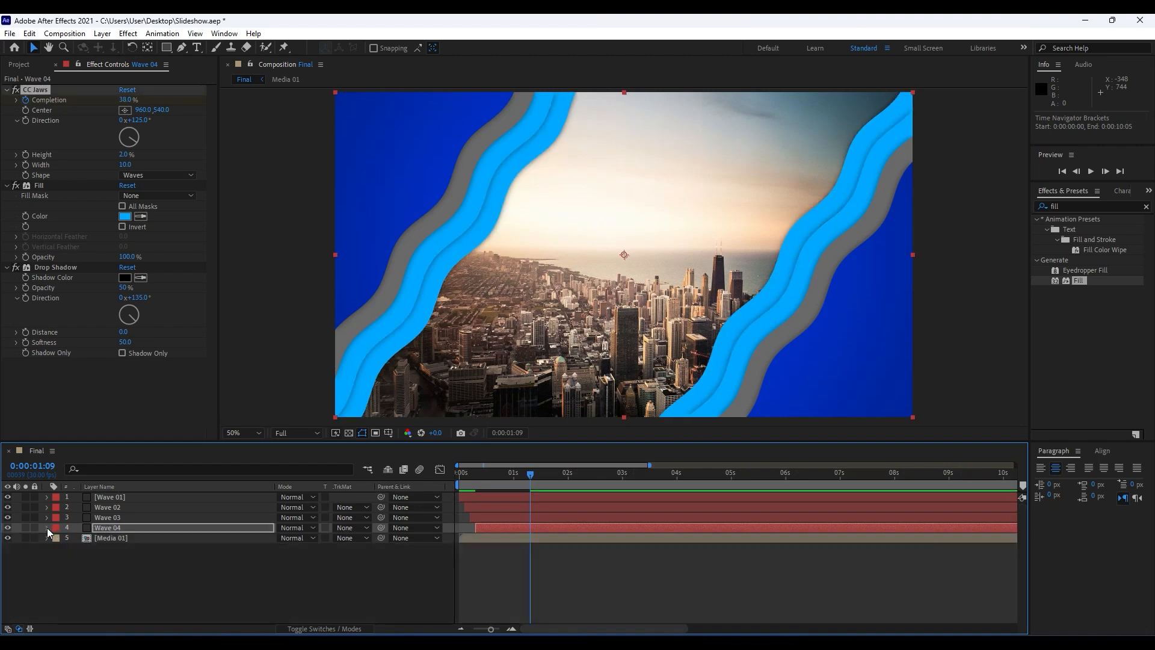
# Set the Fill color of Wave 04 to bright cyan and preview the four-layer wave opening.
pyautogui.click(129, 218)
pyautogui.moveTo(454, 503); pyautogui.dragTo(454, 497)
pyautogui.click(545, 418)
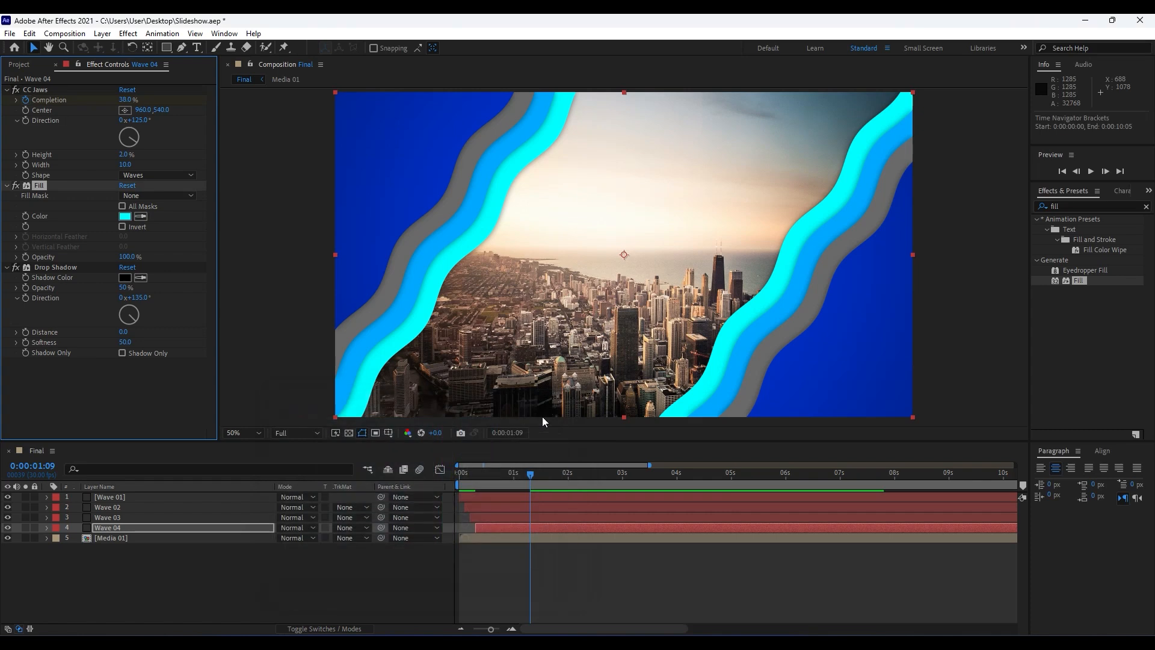
pyautogui.press('space')
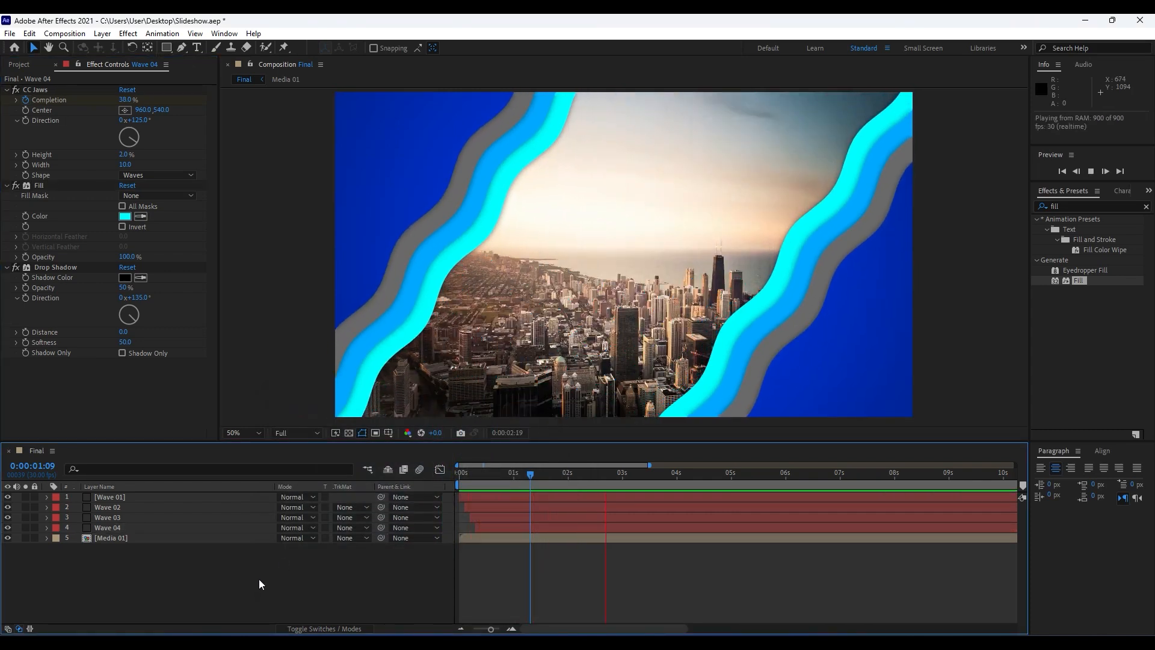
# At 0:00:02:01, add a centered two-line white text title reading "CLEAN SLIDESHOW" over the blue area at the frame's lower right.
pyautogui.click(570, 478)
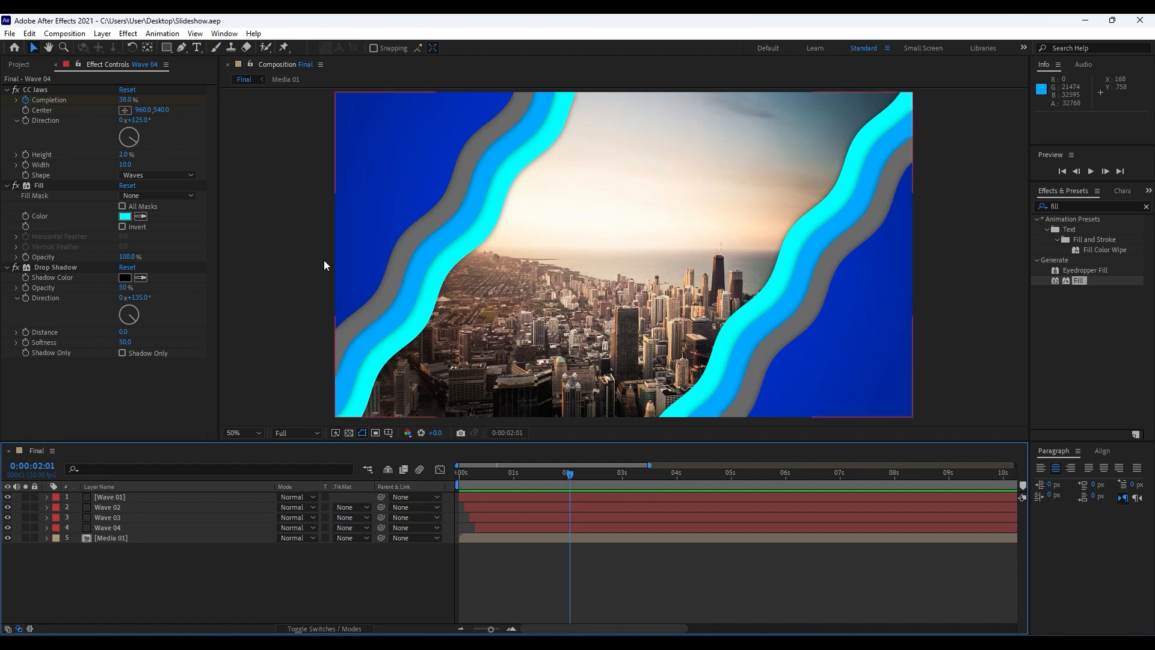
pyautogui.click(197, 48)
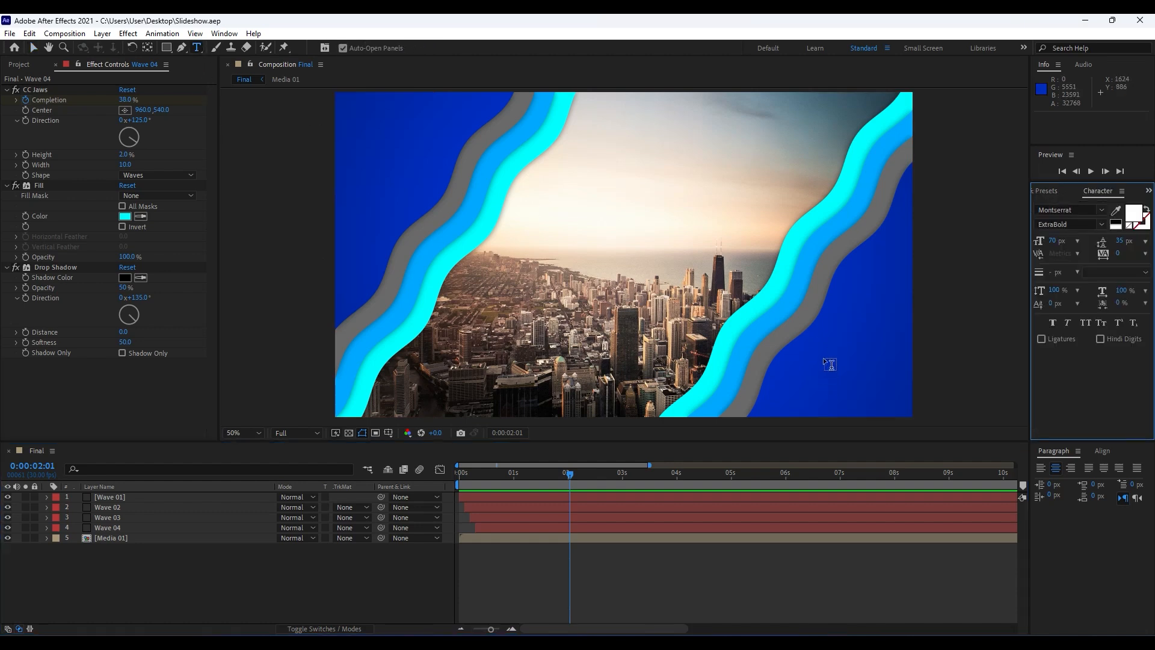
pyautogui.click(819, 359)
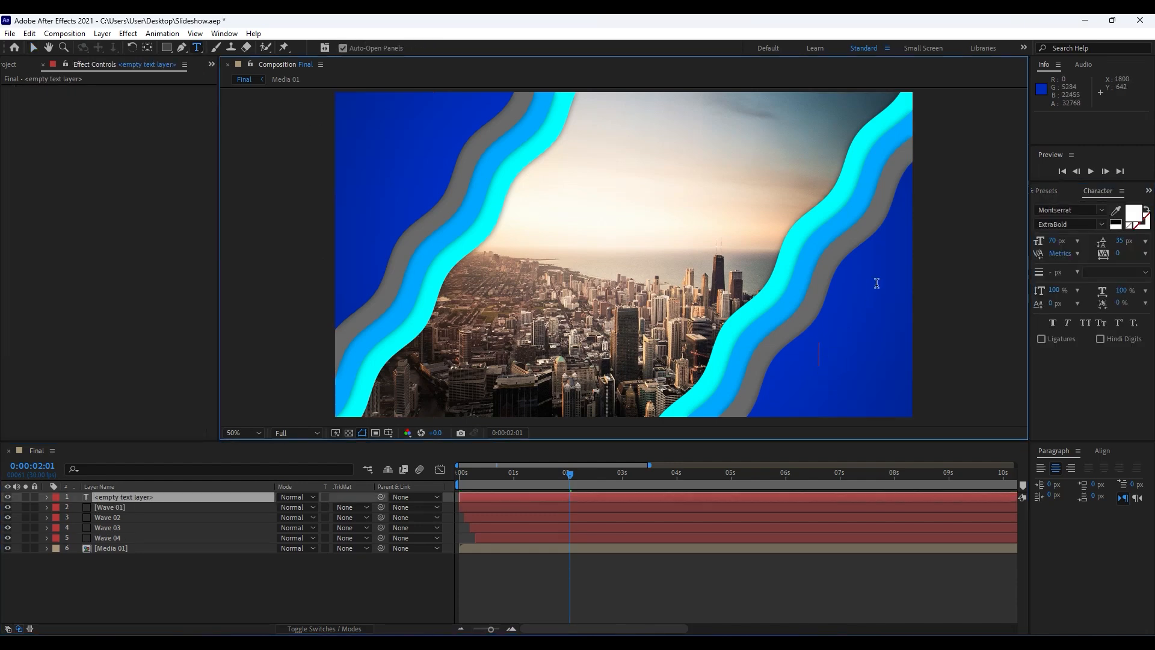
pyautogui.write('CLEAN ')
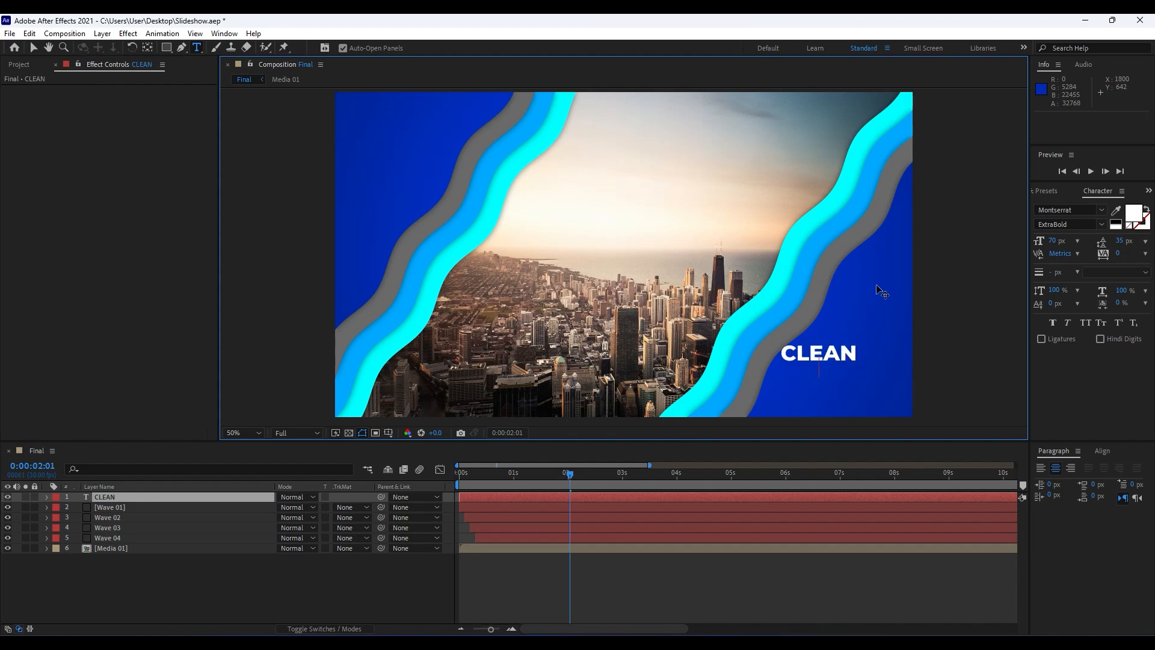
pyautogui.write('SLIDESHOW')
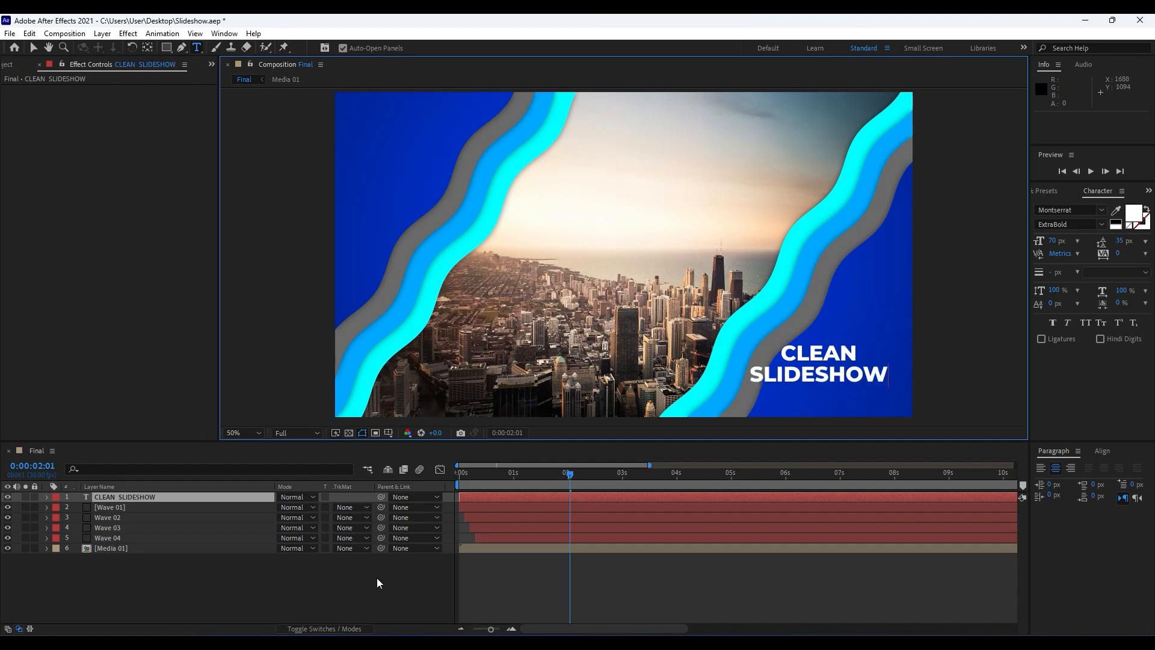
pyautogui.click(433, 580)
# Set the font style of only the word CLEAN in the title to Montserrat Regular.
pyautogui.doubleClick(142, 499)
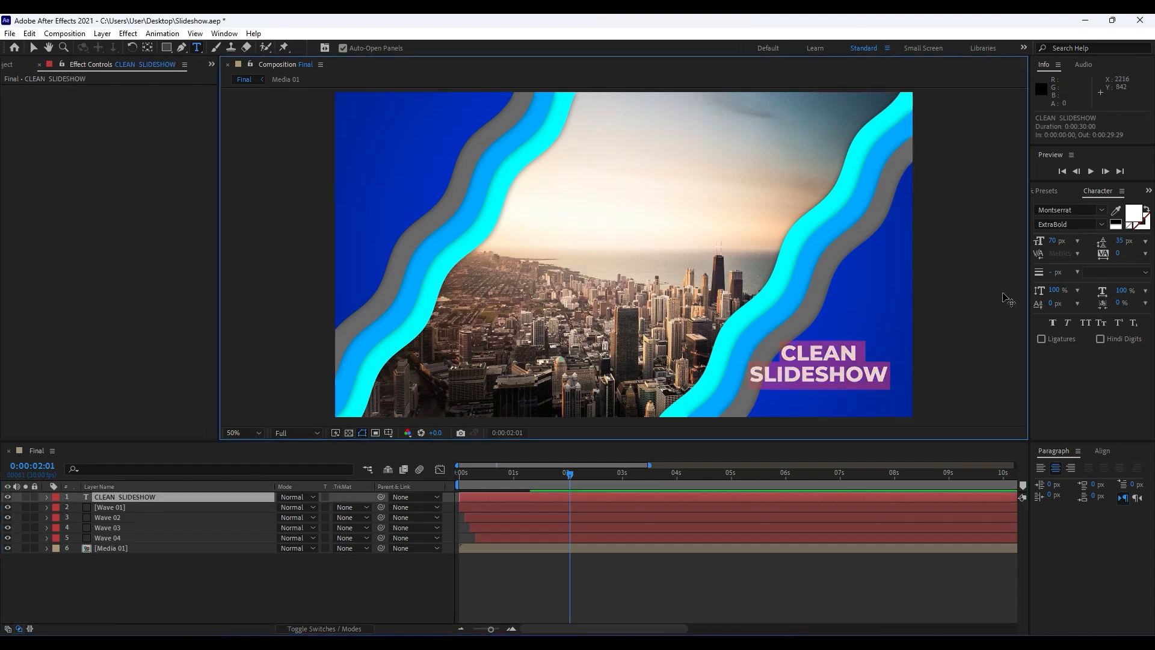
pyautogui.doubleClick(800, 368)
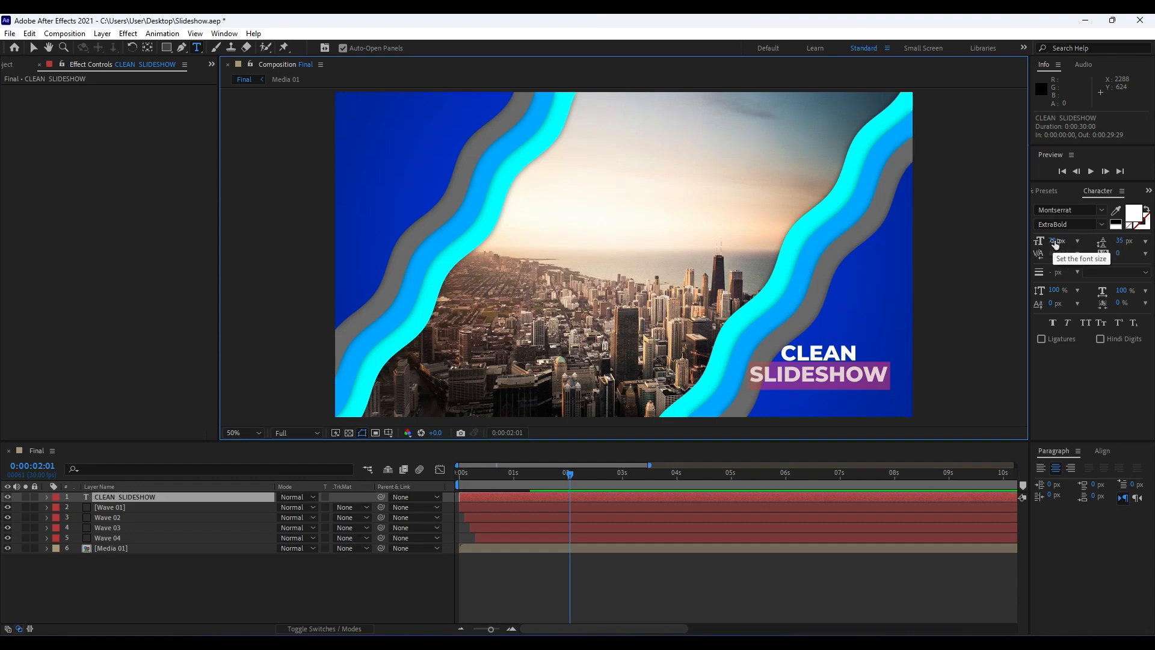
pyautogui.moveTo(858, 354); pyautogui.dragTo(786, 354)
pyautogui.click(1071, 225)
pyautogui.write('Bold')
pyautogui.press('Up')
pyautogui.press('Up')
pyautogui.press('Up')
pyautogui.press('Up')
pyautogui.press('Up')
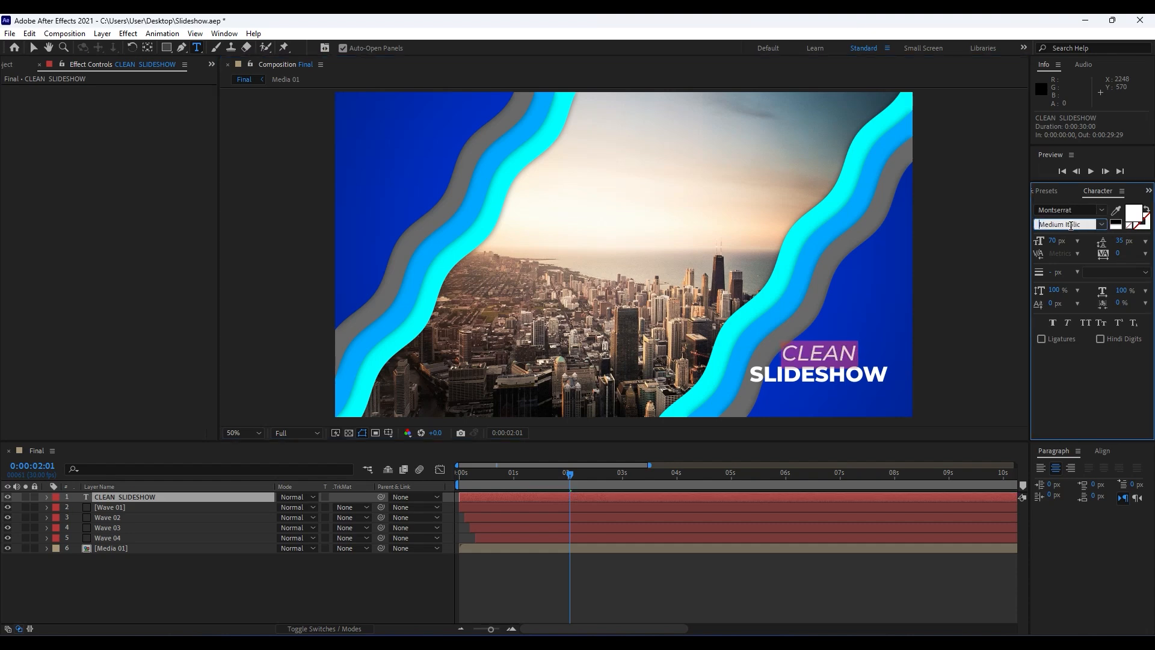
pyautogui.press('Up')
pyautogui.press('Up')
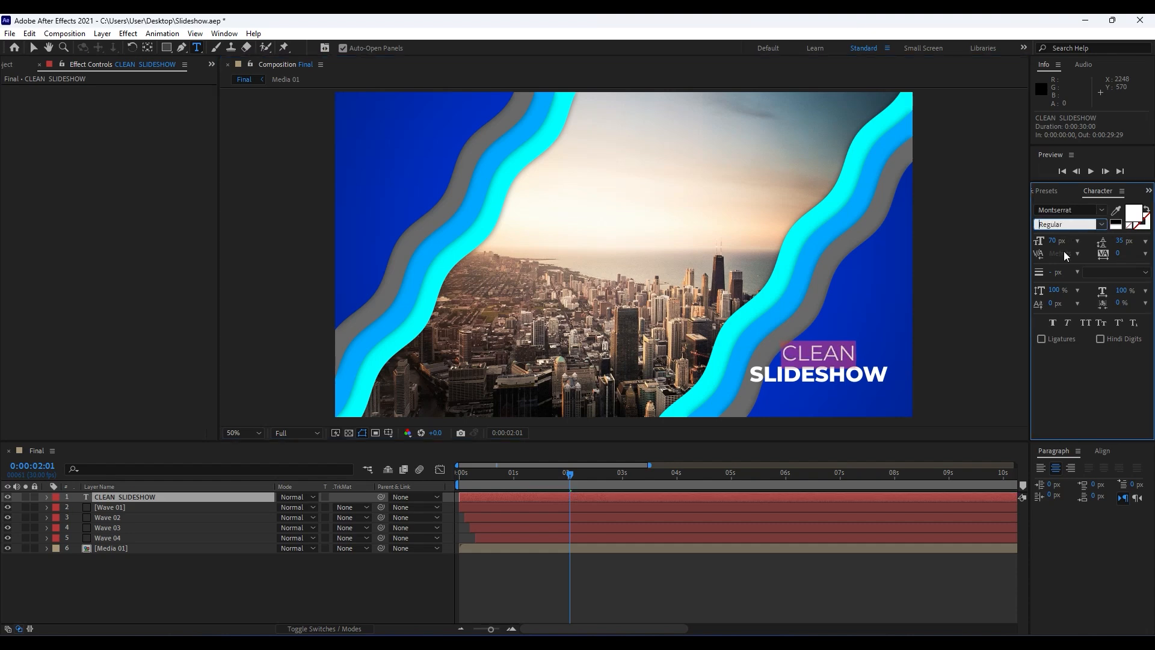
pyautogui.click(189, 619)
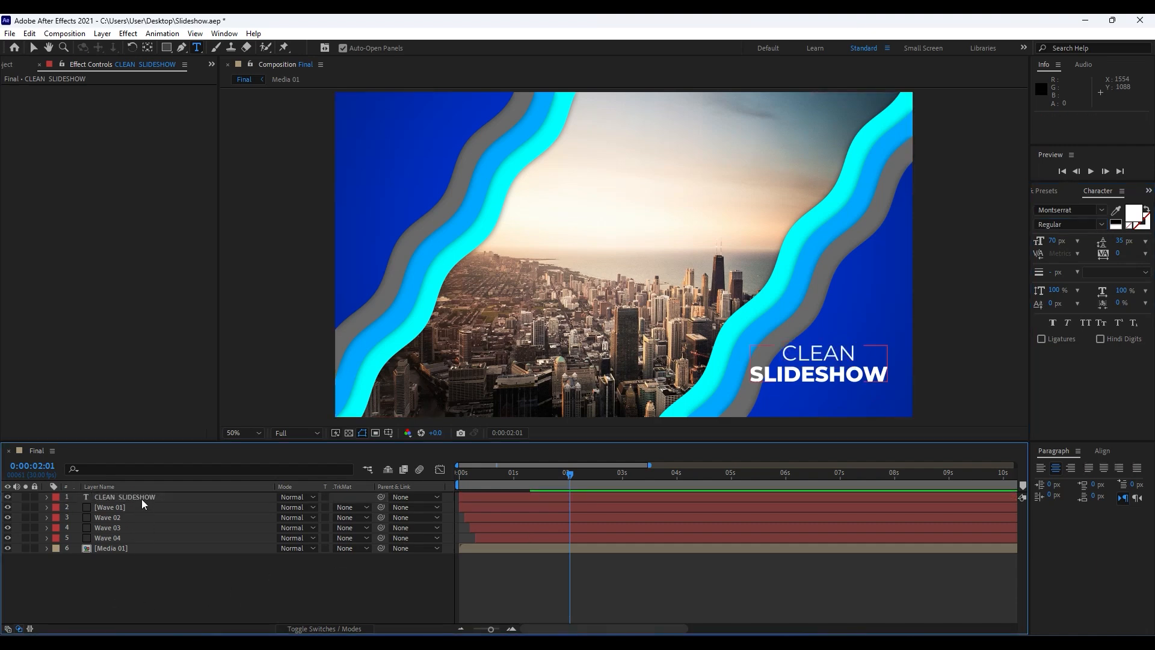
pyautogui.doubleClick(142, 500)
pyautogui.doubleClick(763, 376)
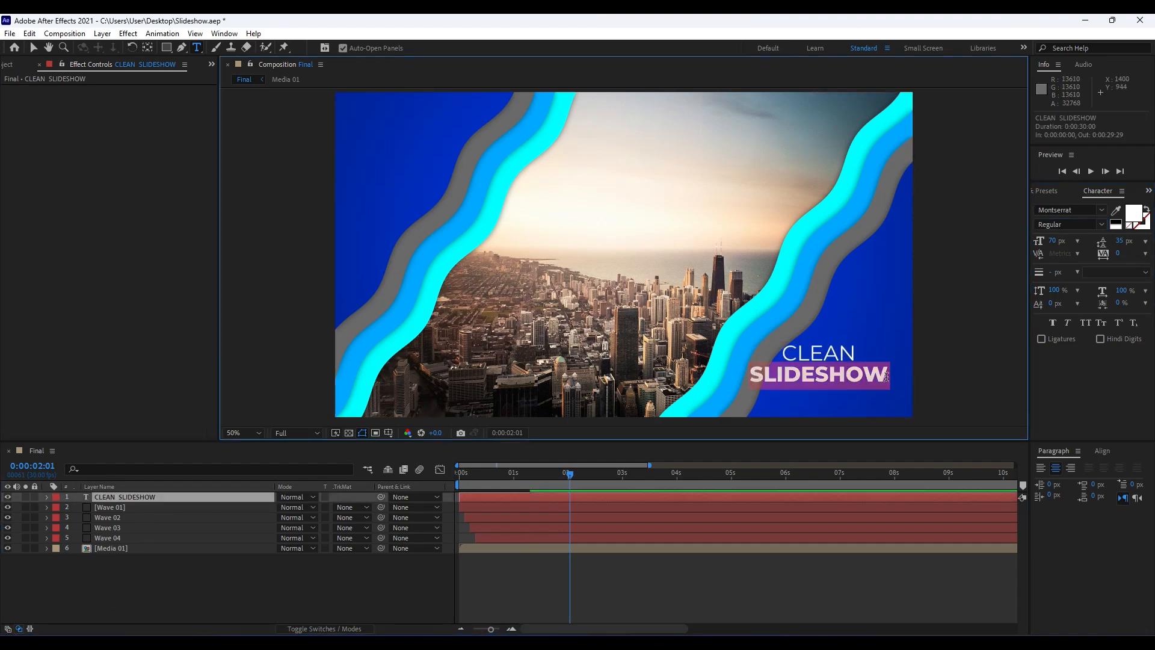
pyautogui.click(219, 588)
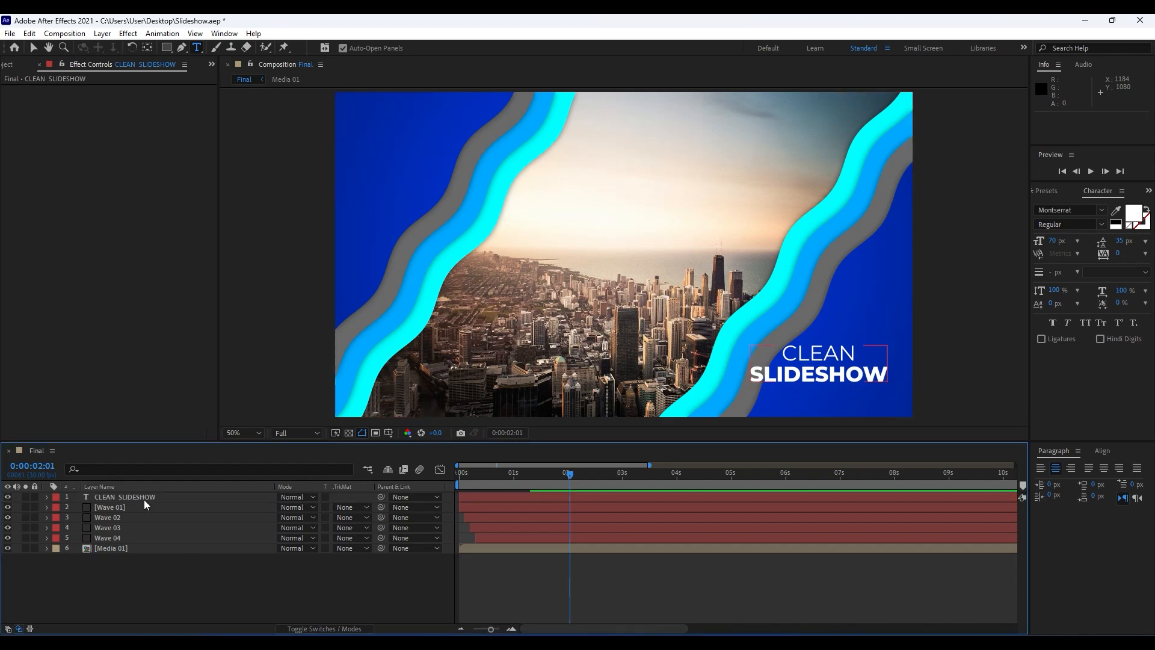
# Move the title closer to the frame's lower-right corner, to position 1672, 932.
pyautogui.click(147, 498)
pyautogui.press('v')
pyautogui.moveTo(837, 370); pyautogui.dragTo(853, 381)
# Apply the Typewriter animation preset to the title layer at 0:00:00:00 and preview the text reveal.
pyautogui.moveTo(565, 474); pyautogui.dragTo(459, 483)
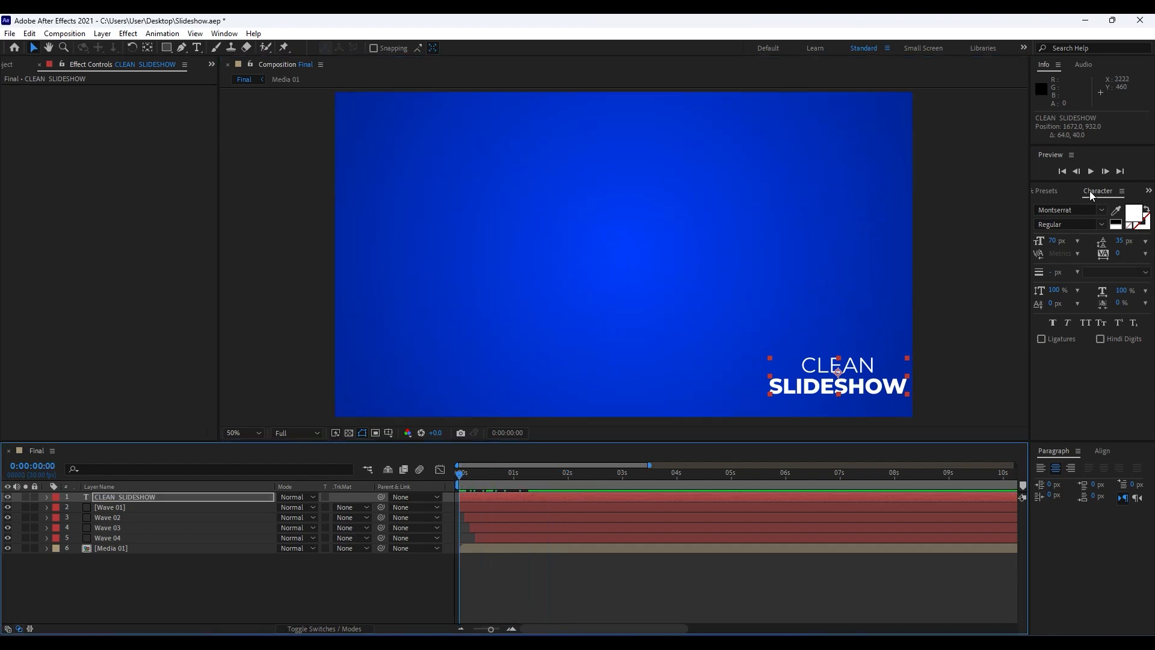
pyautogui.click(1050, 192)
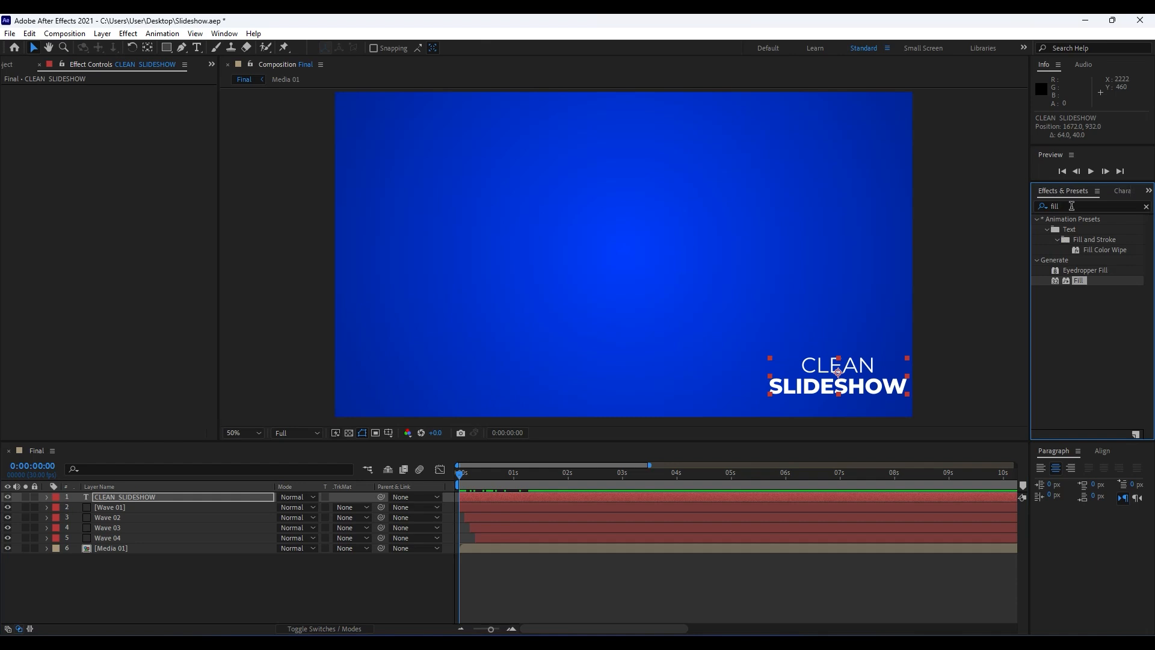
pyautogui.click(1078, 206)
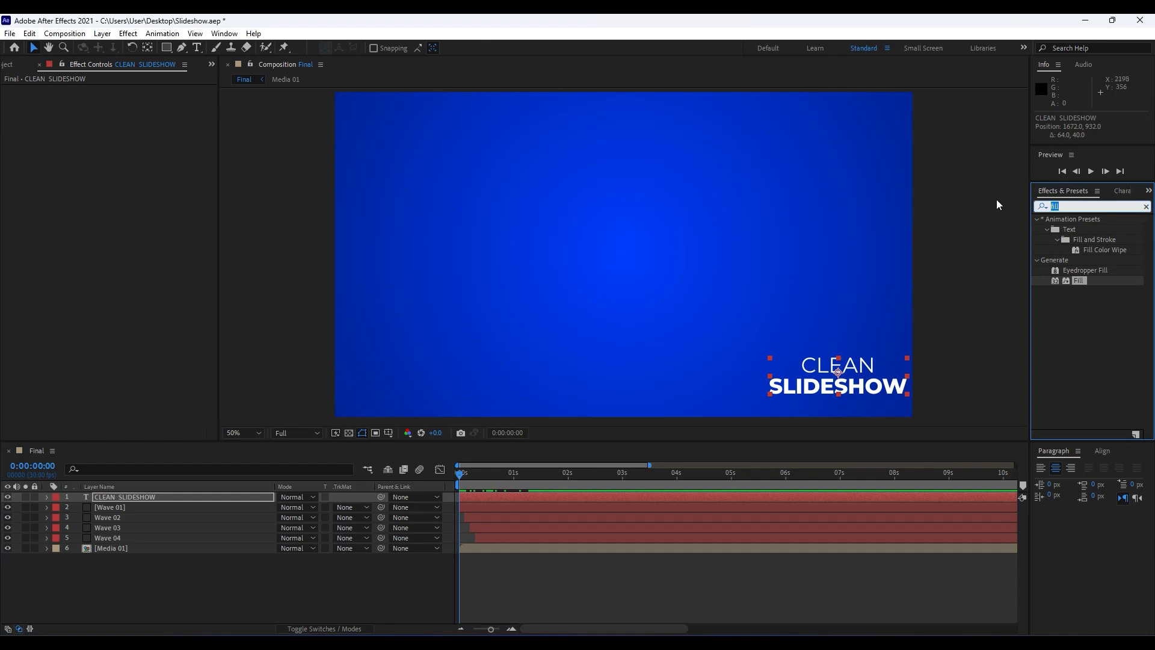
pyautogui.write('ty')
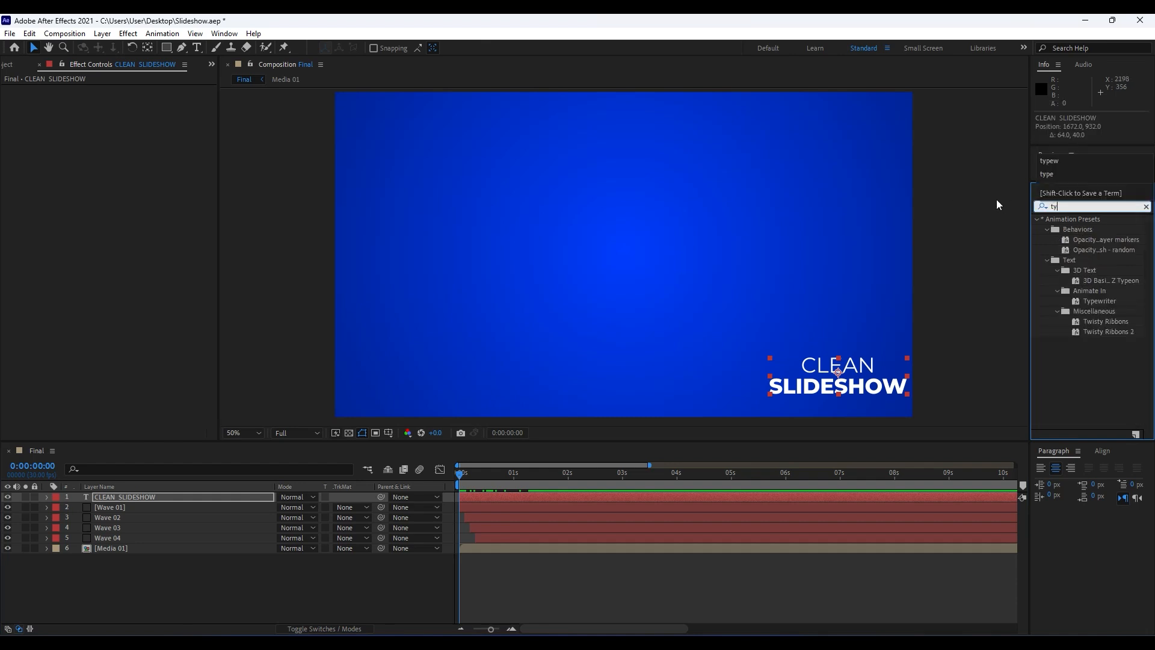
pyautogui.write('p')
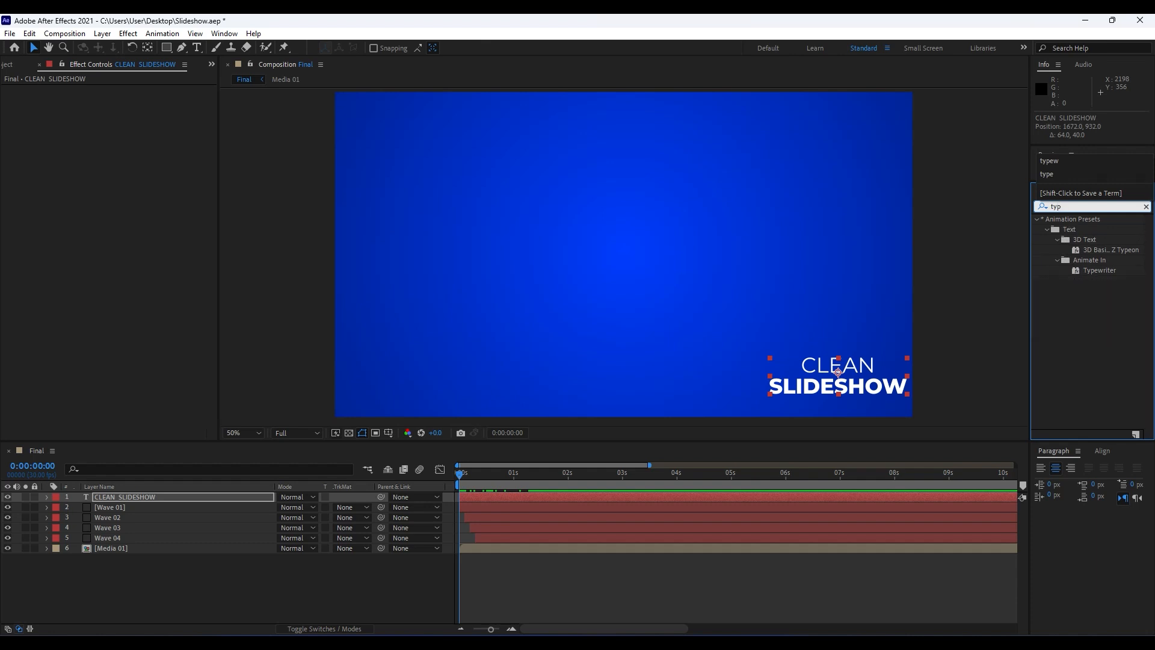
pyautogui.moveTo(1100, 270); pyautogui.dragTo(174, 499)
pyautogui.moveTo(461, 475); pyautogui.dragTo(512, 483)
pyautogui.press('space')
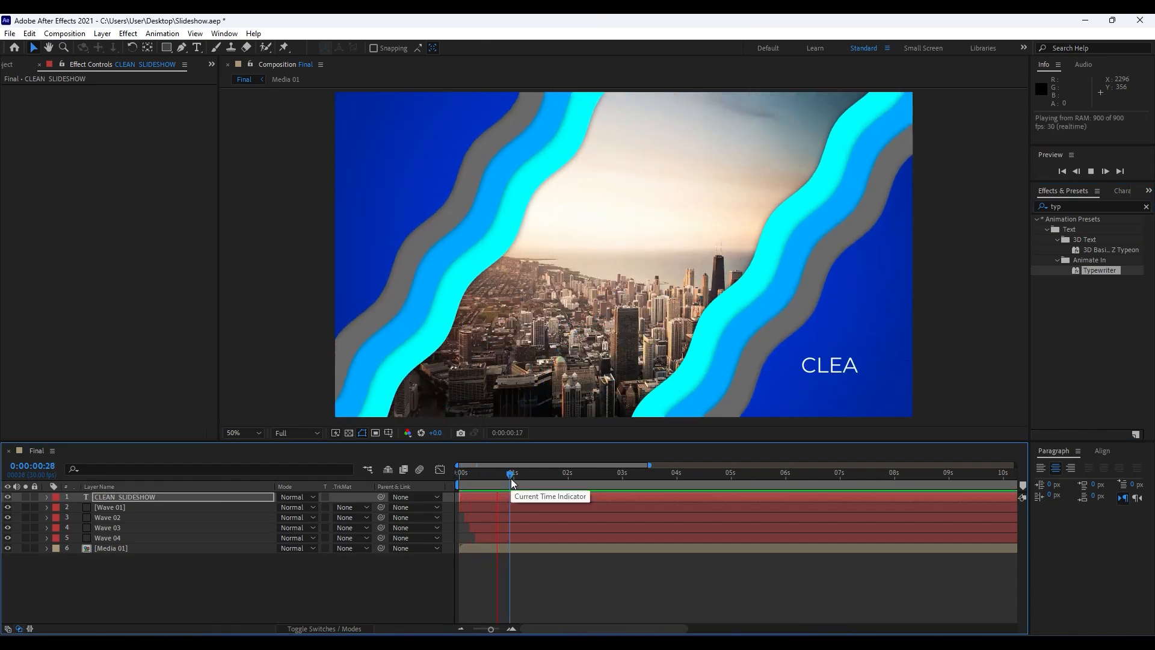
pyautogui.press('space')
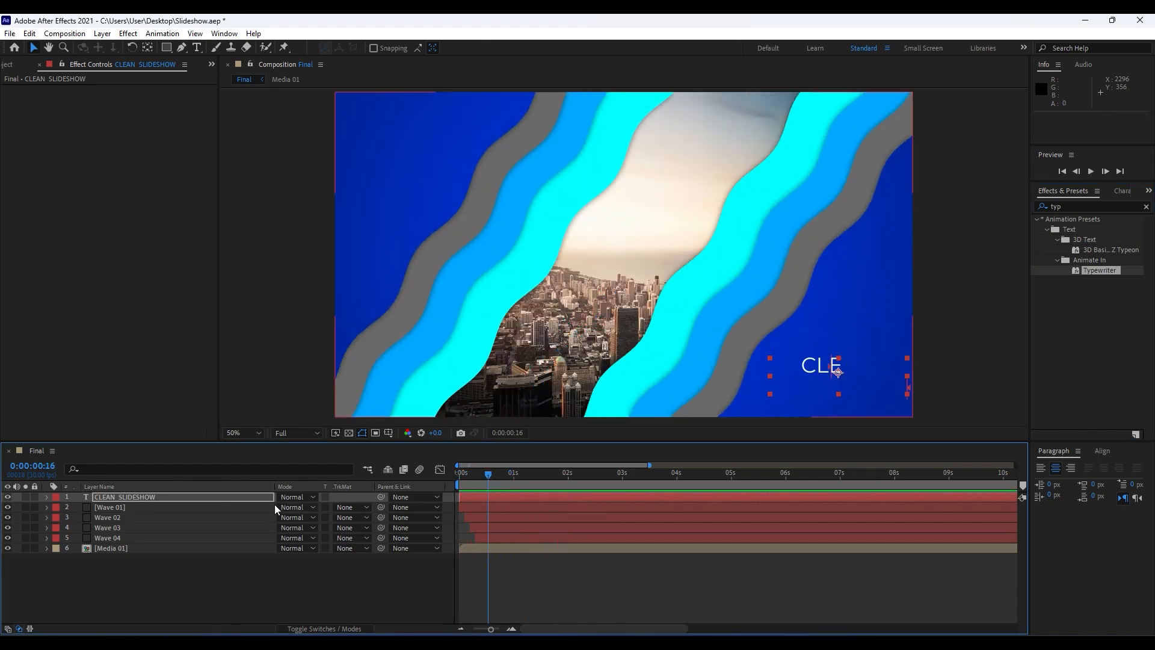
# Move the title's last Range Selector Start keyframe to 0:00:01:09, apply Easy Ease to both Start keyframes and preview.
pyautogui.press('u')
pyautogui.press('u')
pyautogui.moveTo(595, 552); pyautogui.dragTo(532, 552)
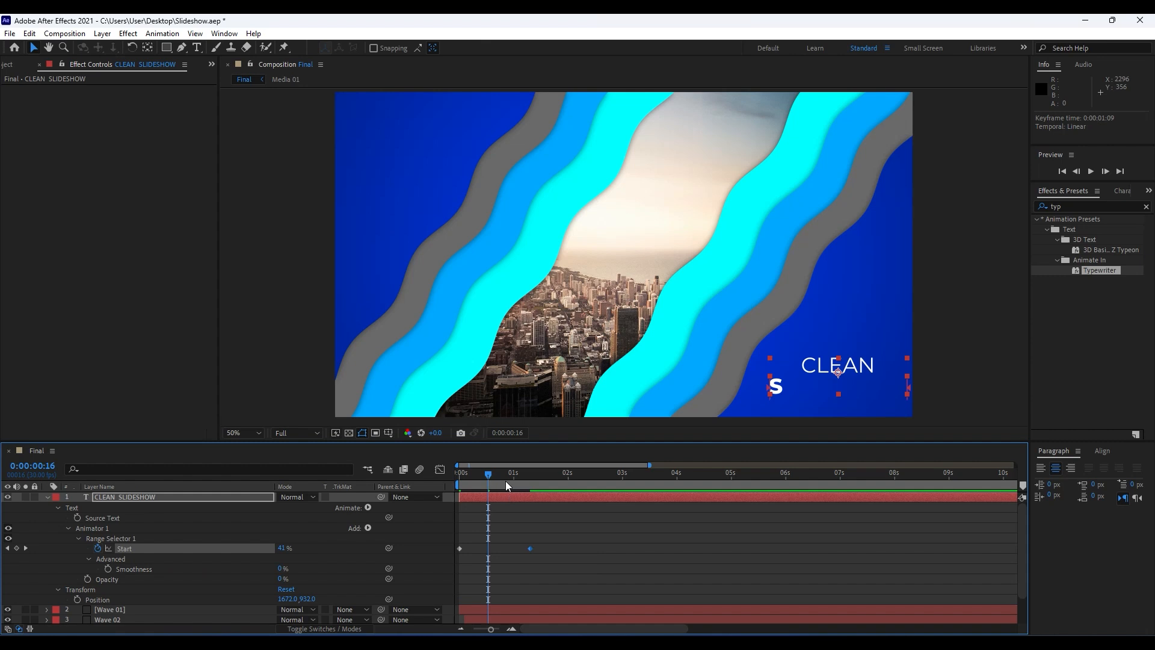
pyautogui.moveTo(491, 629); pyautogui.dragTo(493, 629)
pyautogui.moveTo(610, 586); pyautogui.dragTo(420, 516)
pyautogui.press('F9')
pyautogui.press('space')
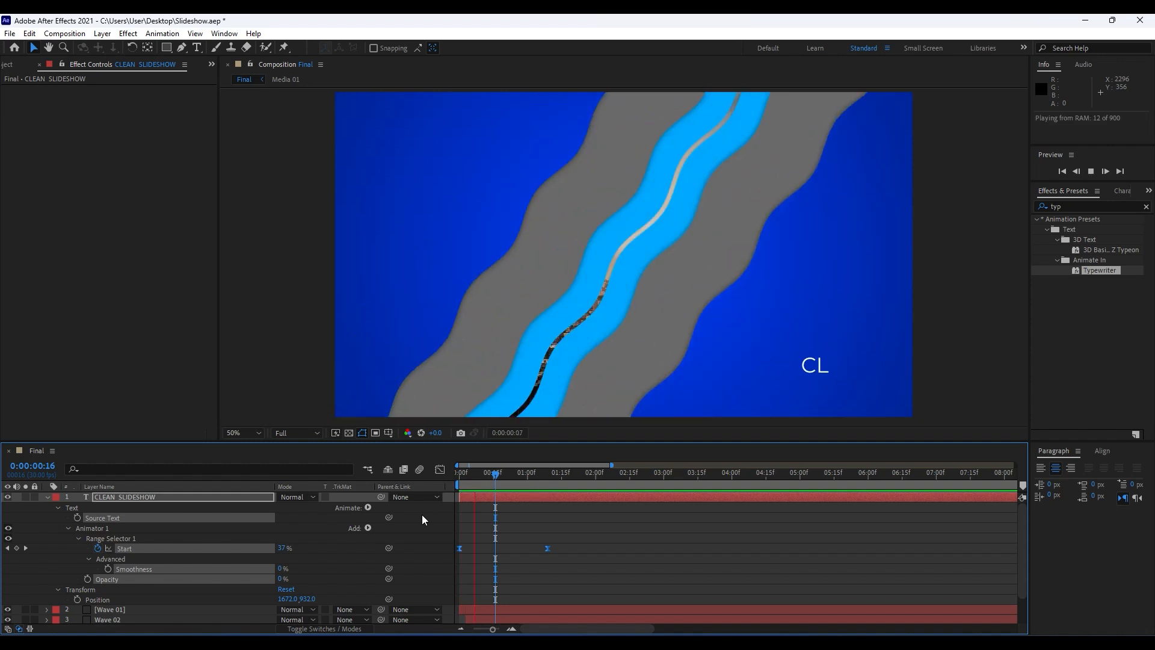
pyautogui.click(490, 480)
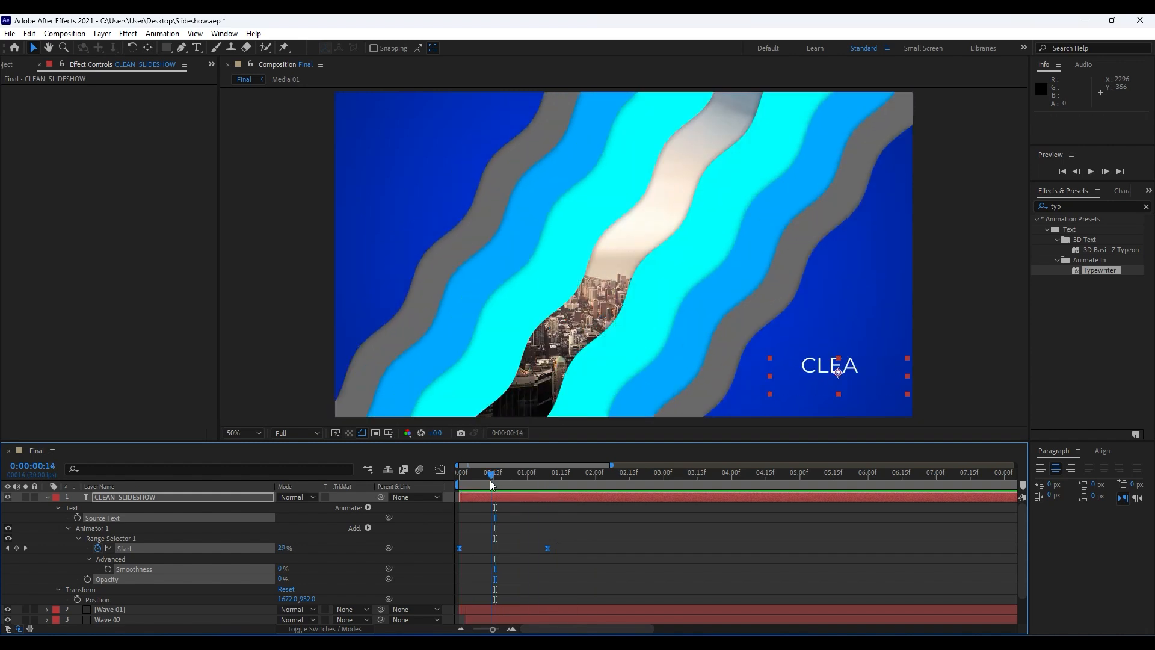
# Retime the title's last Start keyframe to about 0:00:01:12, preview the reveal, and collapse the layer.
pyautogui.click(539, 562)
pyautogui.moveTo(546, 547); pyautogui.dragTo(561, 547)
pyautogui.press('space')
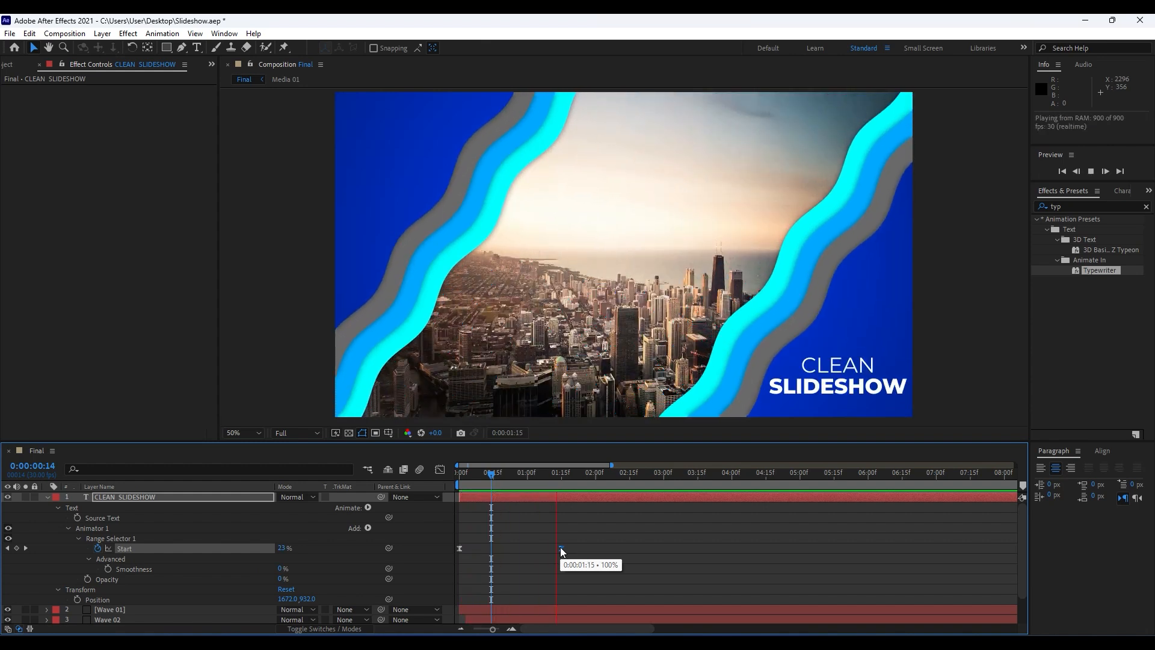
pyautogui.click(558, 554)
pyautogui.moveTo(561, 547); pyautogui.dragTo(556, 550)
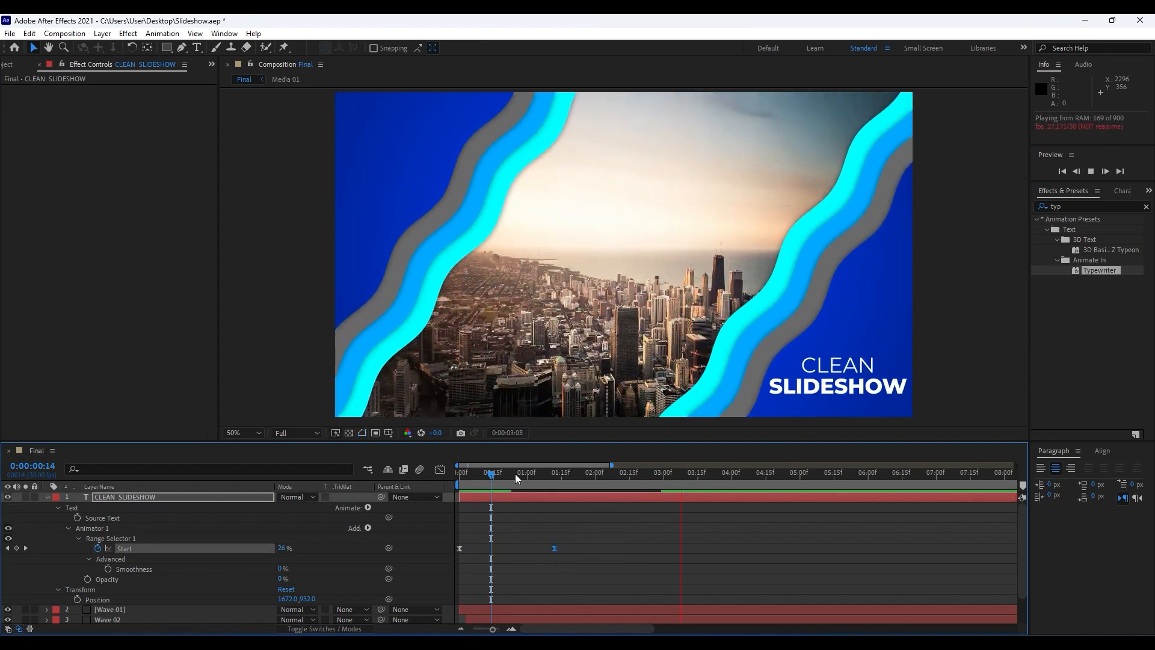
pyautogui.press('space')
pyautogui.click(45, 498)
pyautogui.moveTo(485, 486); pyautogui.dragTo(561, 478)
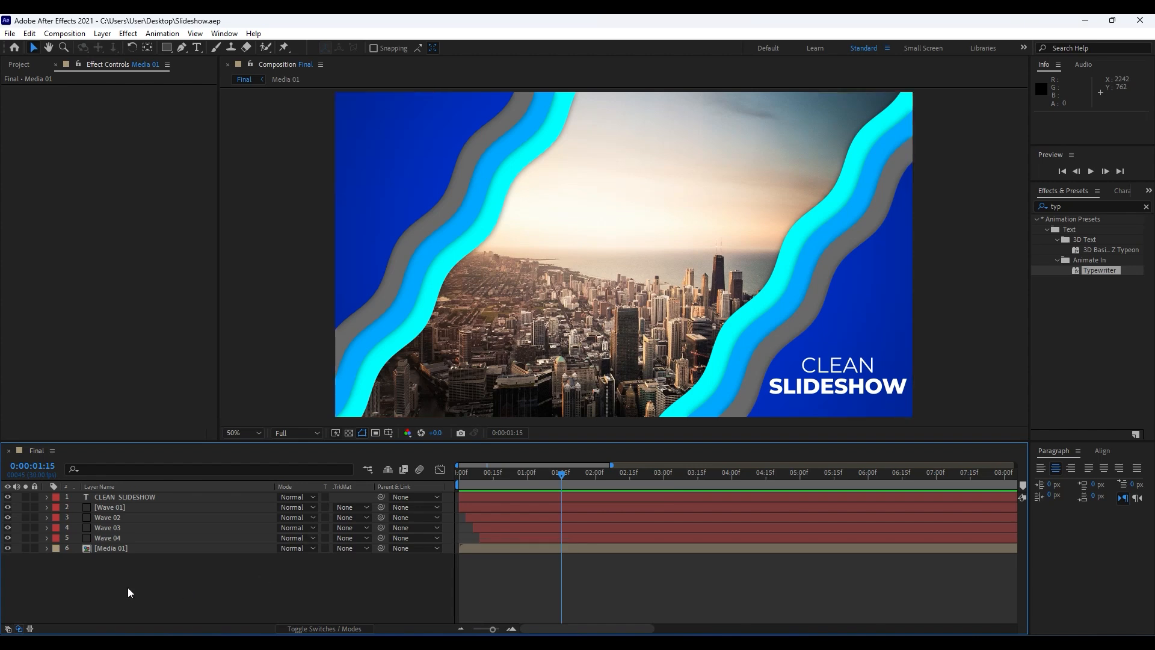
# Pre-compose all six layers of the Final composition into a new composition named "Image 01 Slide".
pyautogui.moveTo(171, 593); pyautogui.dragTo(99, 464)
pyautogui.click(192, 590)
pyautogui.hotkey('ctrl', 'a')
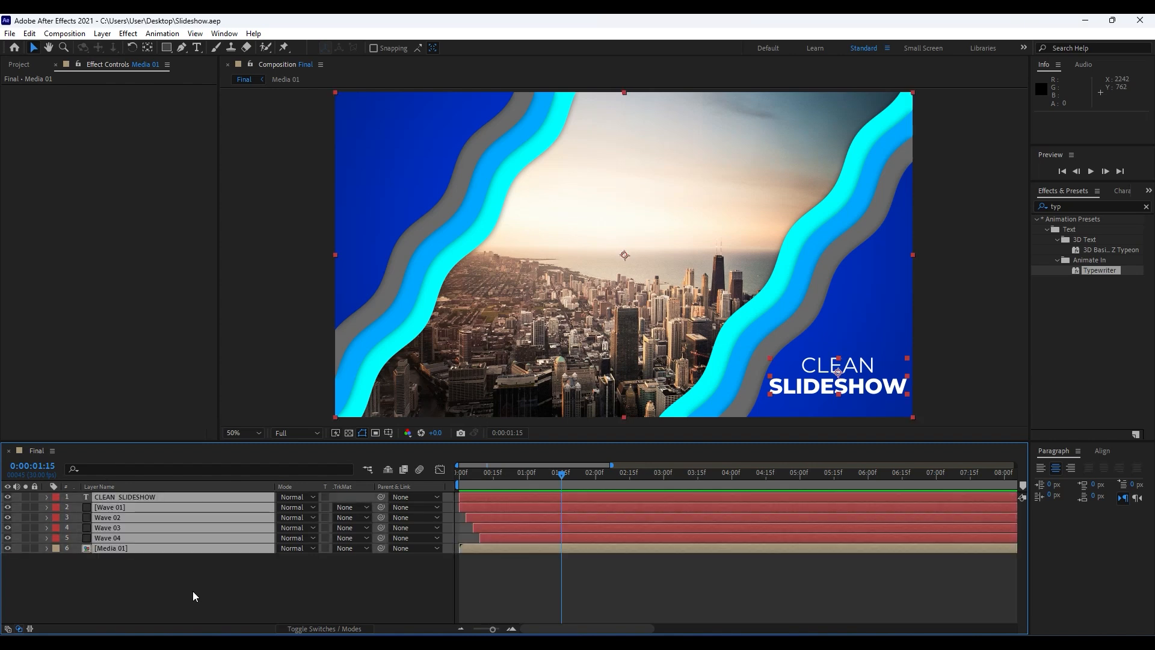
pyautogui.rightClick(150, 543)
pyautogui.click(225, 472)
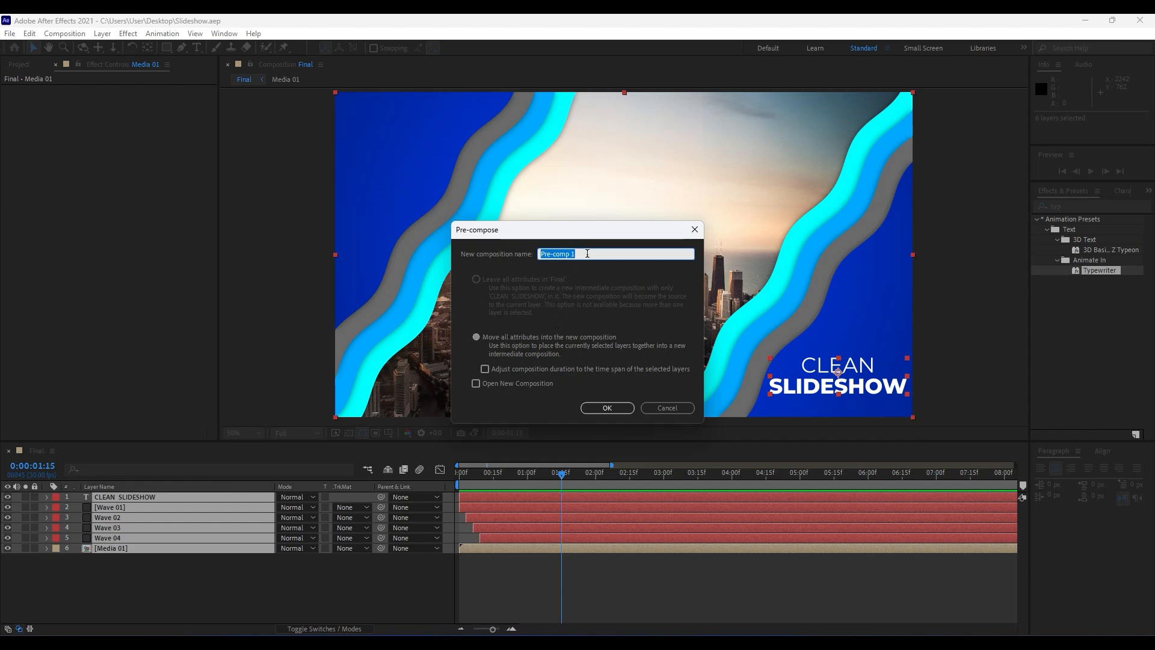
pyautogui.press('BackSpace')
pyautogui.press('Return')
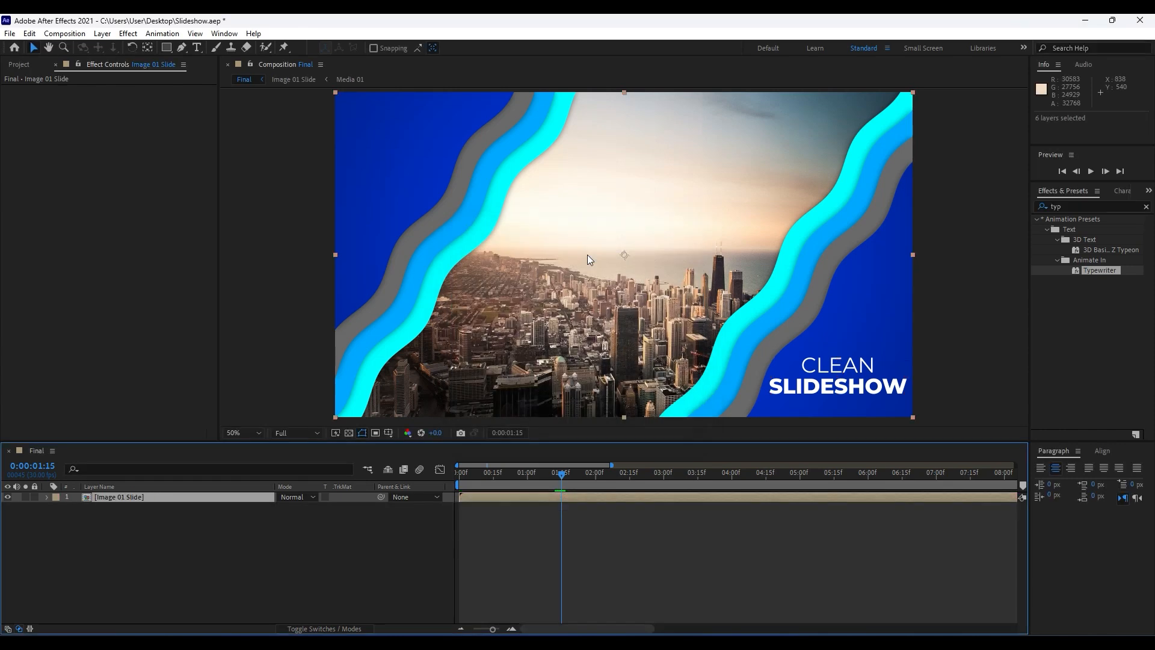
# Open the Image 01 Slide composition and set its duration to 5 seconds.
pyautogui.doubleClick(116, 501)
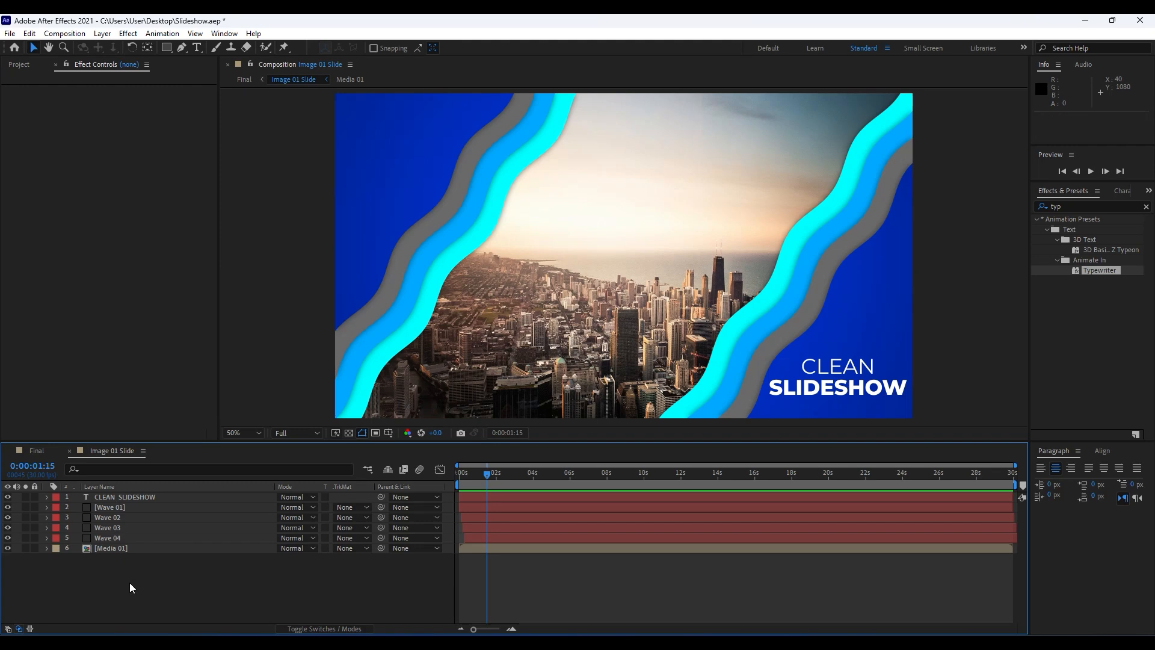
pyautogui.hotkey('ctrl', 'k')
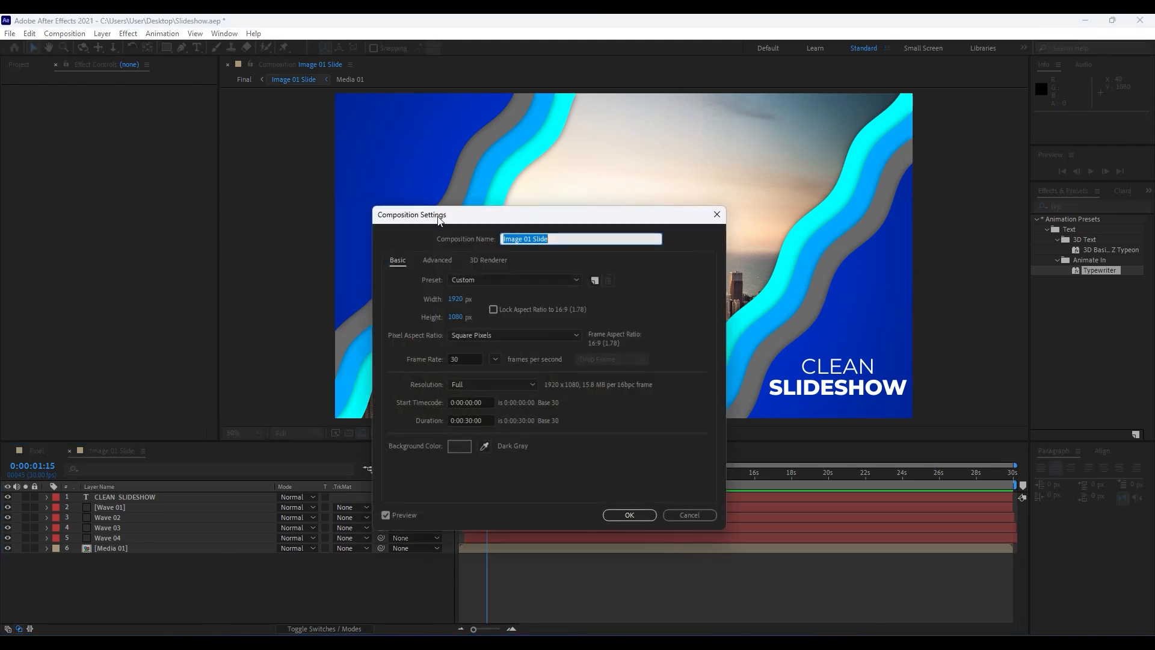
pyautogui.click(471, 419)
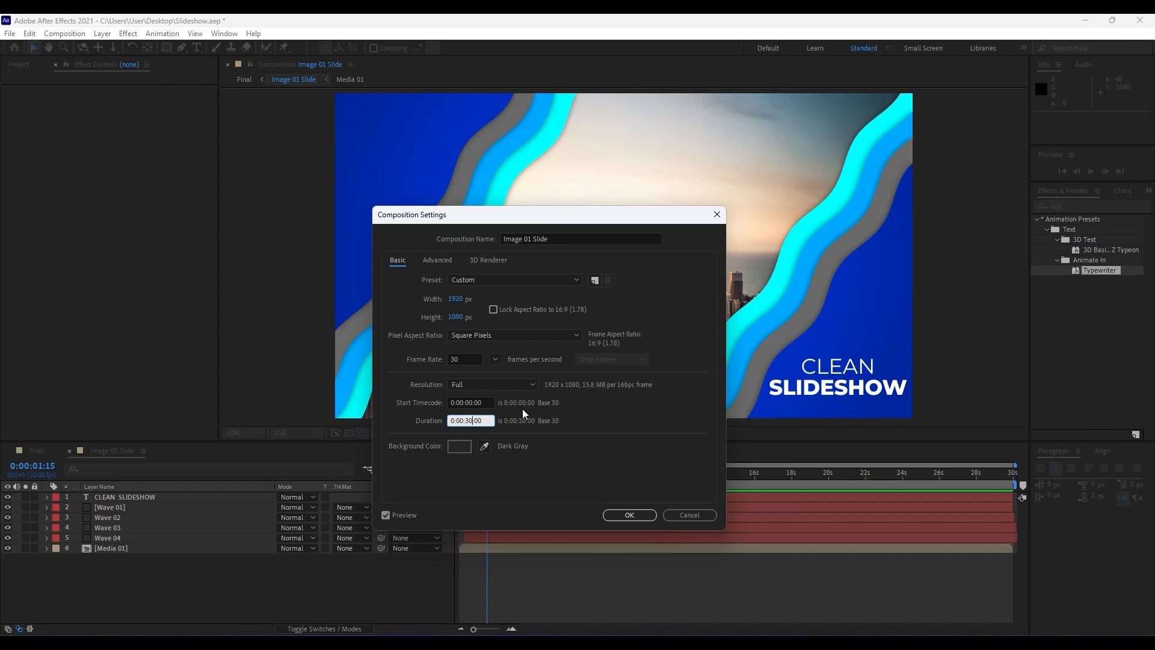
pyautogui.press('BackSpace')
pyautogui.write('5')
pyautogui.press('Return')
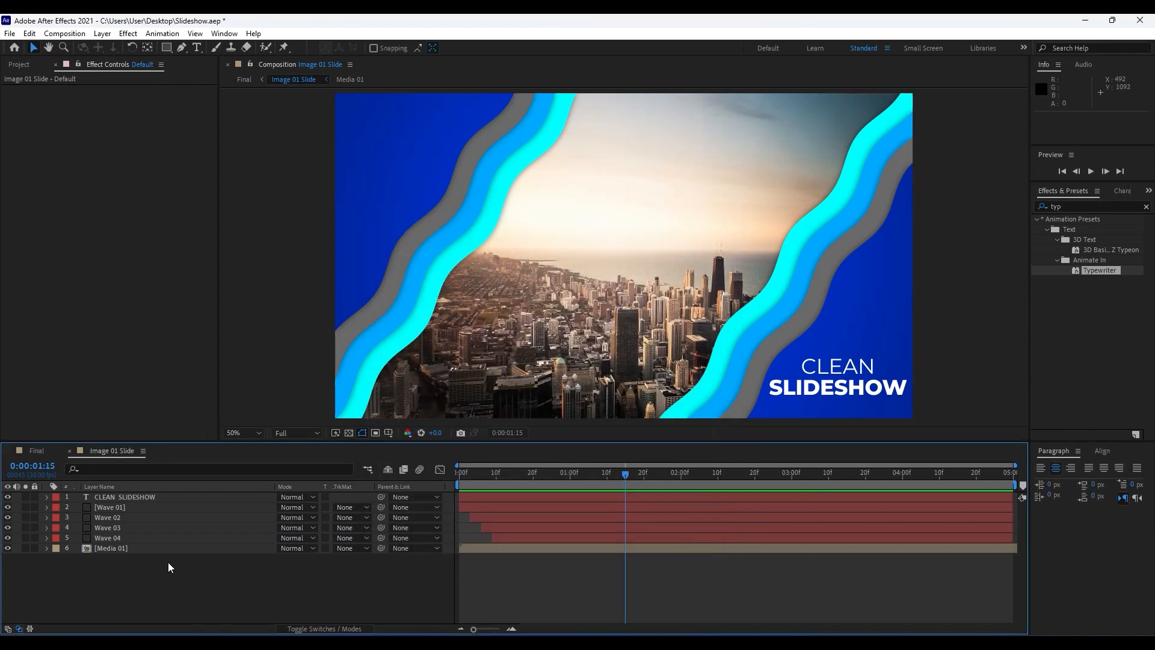
# Copy the Wave 04 layer from the Image 01 Slide composition into Final and make it span from the start to 5 seconds.
pyautogui.click(114, 537)
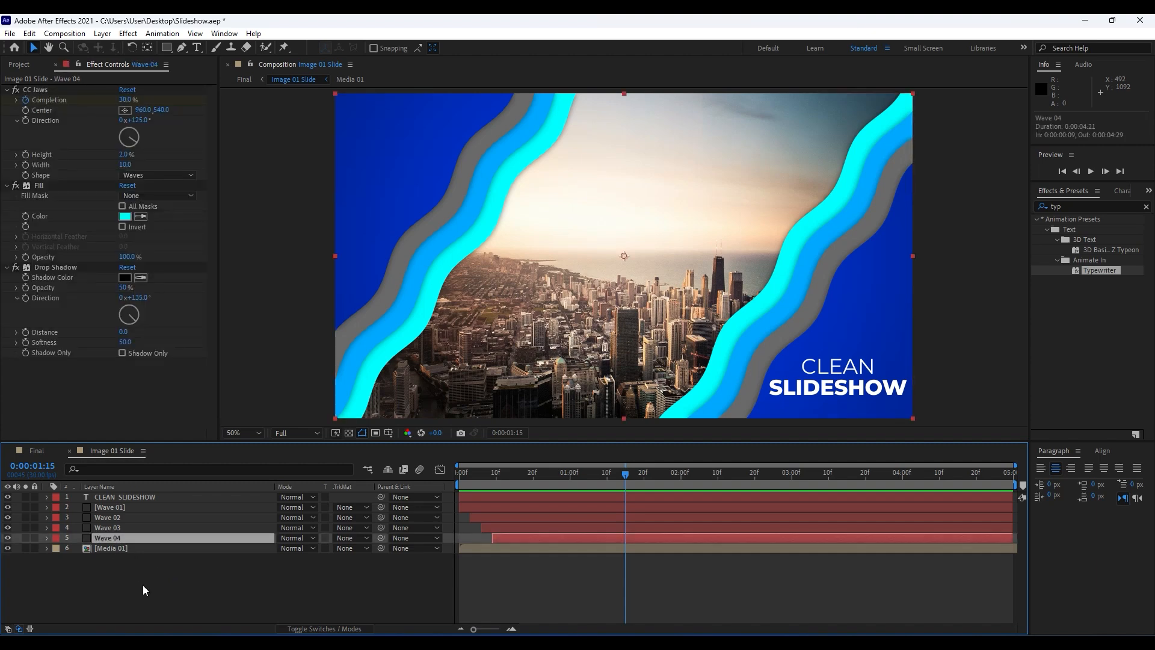
pyautogui.hotkey('ctrl', 'c')
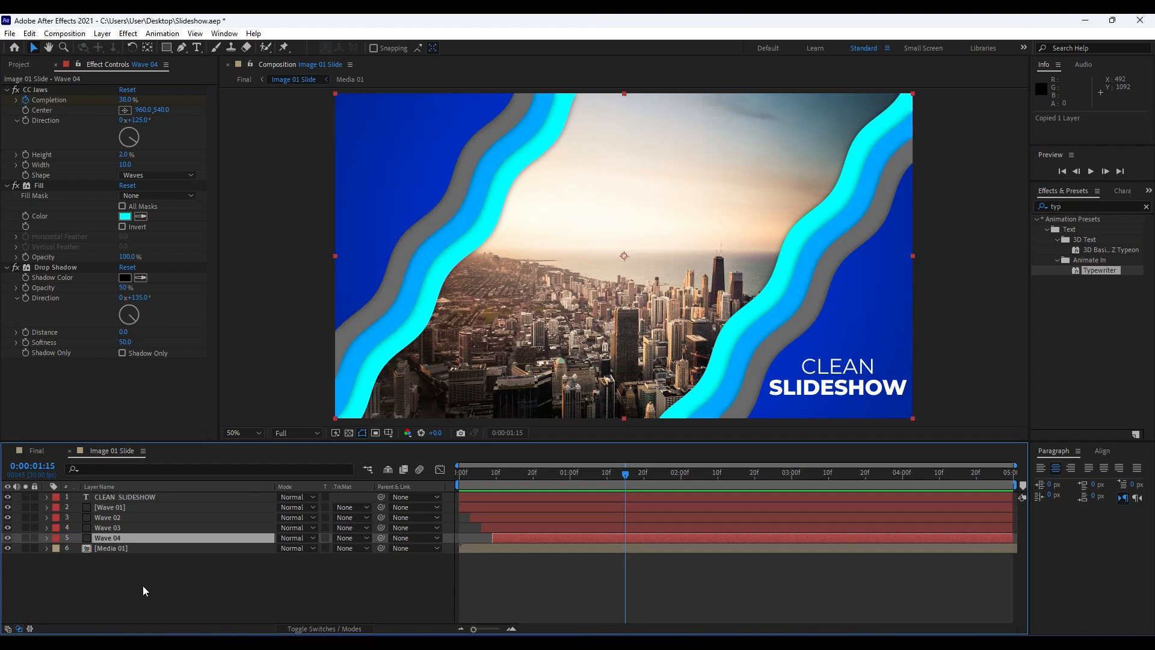
pyautogui.click(41, 450)
pyautogui.click(156, 551)
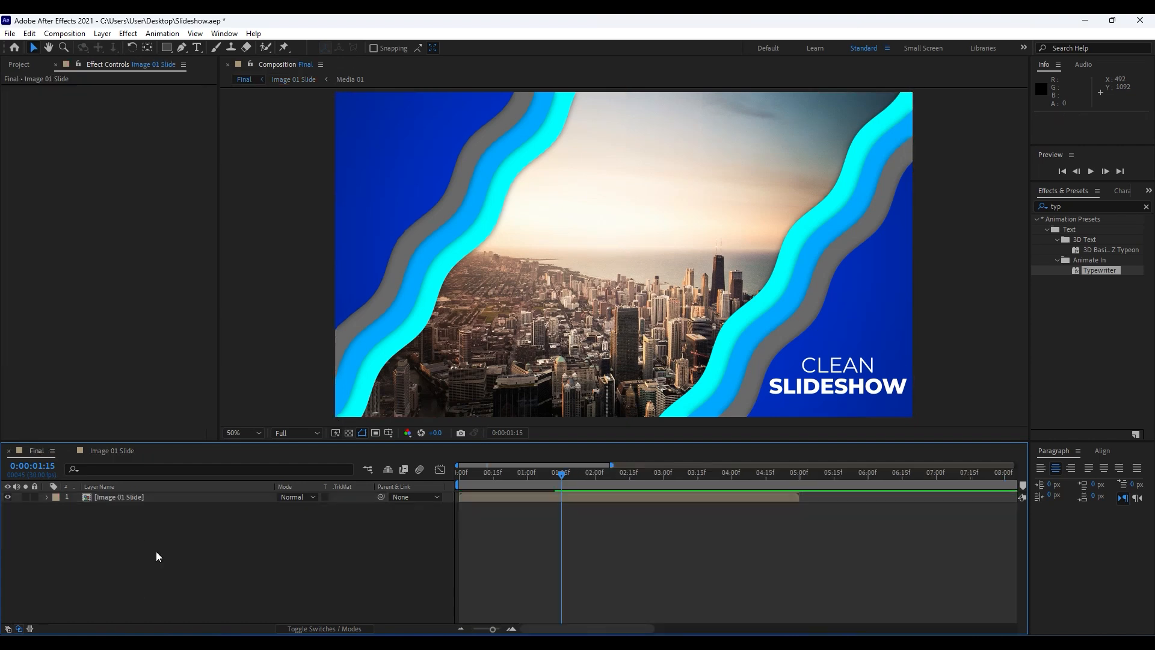
pyautogui.hotkey('ctrl', 'v')
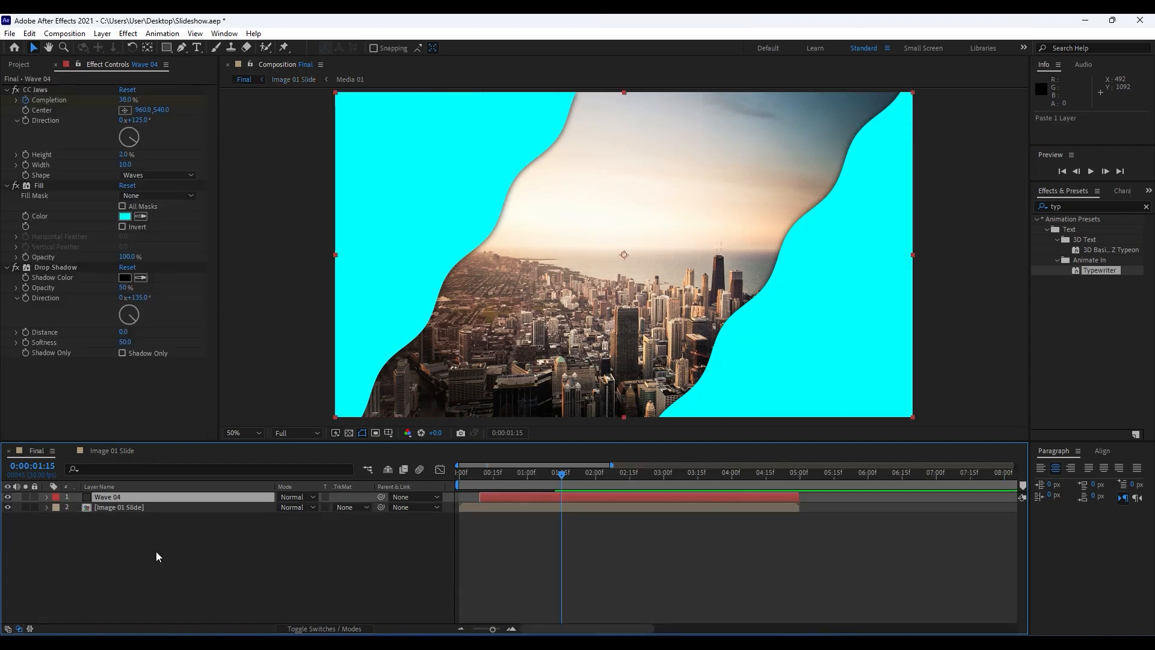
pyautogui.moveTo(505, 479)
pyautogui.mouseDown()
pyautogui.moveTo(482, 478)
pyautogui.moveTo(540, 478)
pyautogui.moveTo(491, 497)
pyautogui.mouseUp()
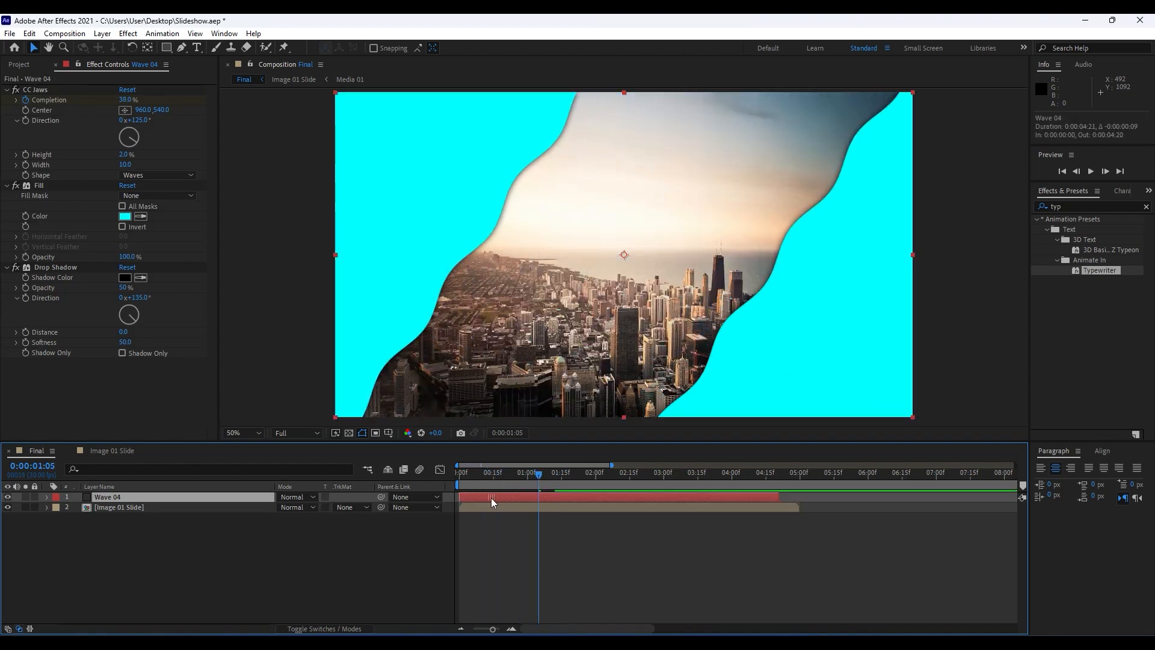
pyautogui.moveTo(778, 498); pyautogui.dragTo(799, 498)
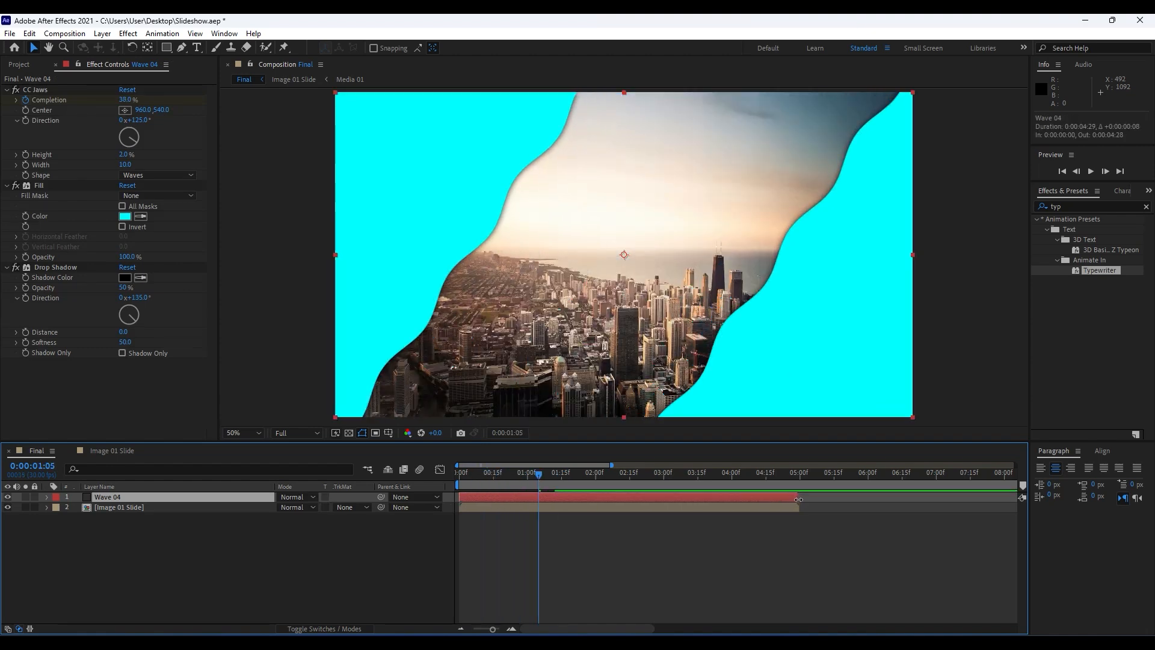
# Set the Image 01 Slide layer's track matte to Alpha Matte "Wave 04" and scrub through the result.
pyautogui.click(345, 518)
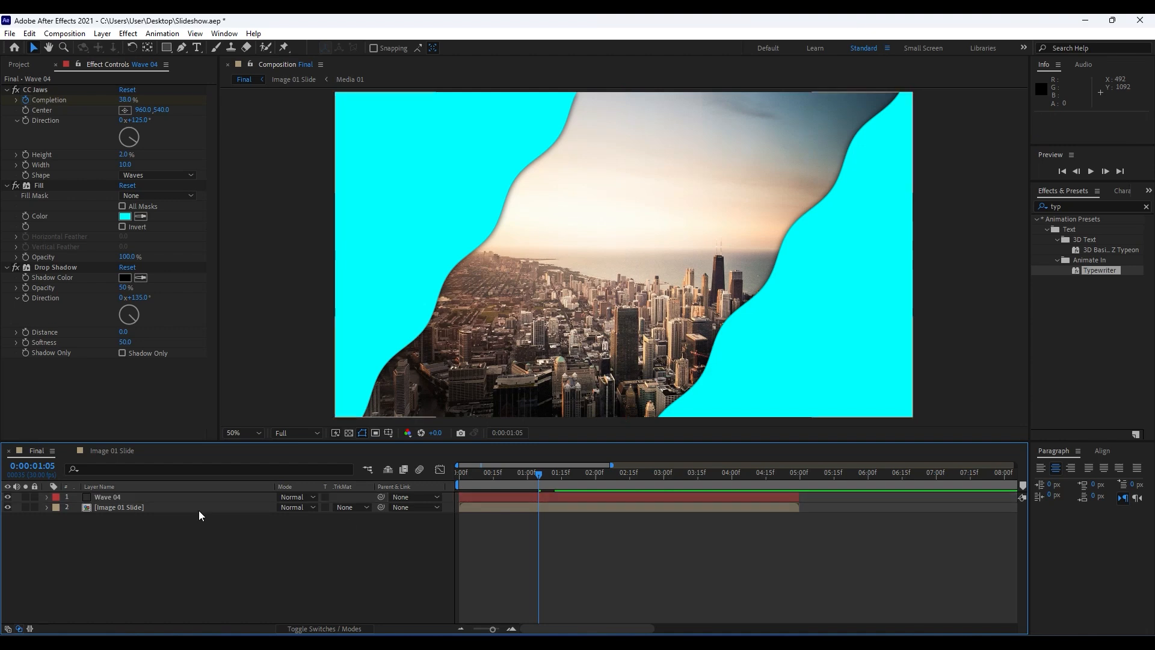
pyautogui.click(349, 508)
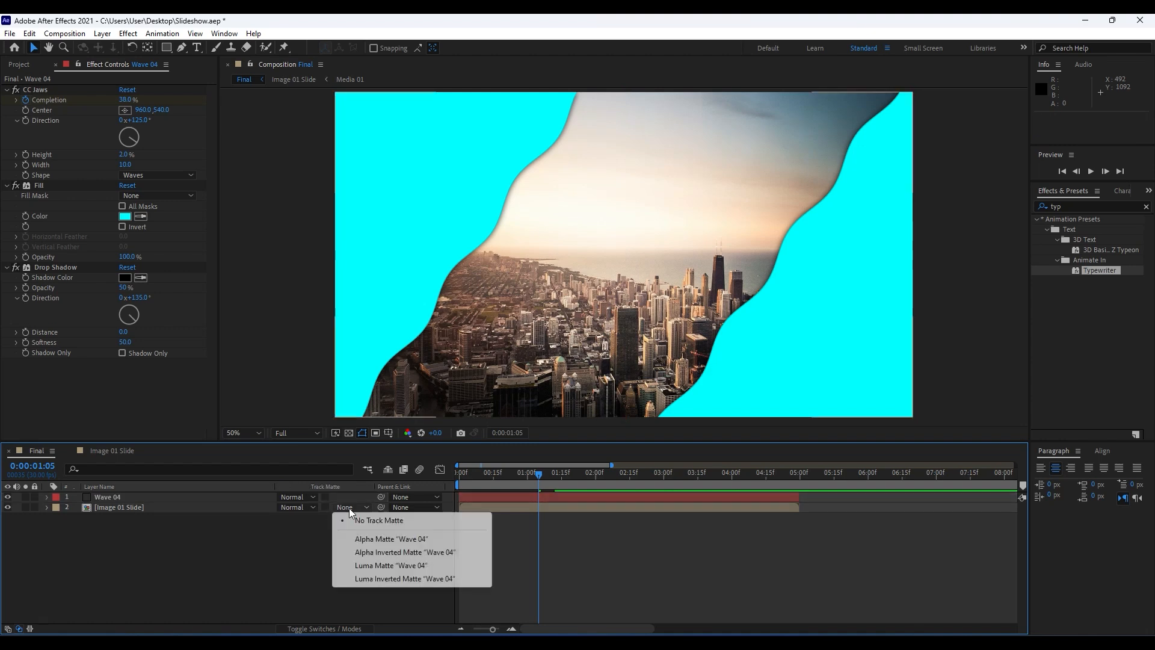
pyautogui.click(385, 539)
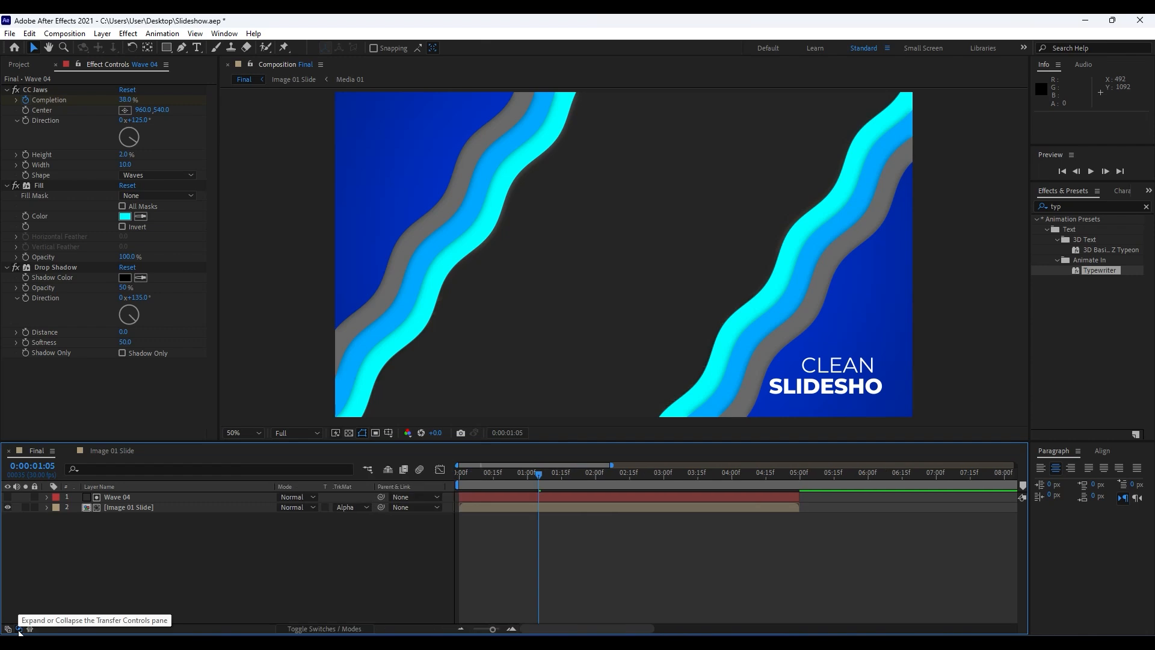
pyautogui.moveTo(463, 479); pyautogui.dragTo(611, 479)
# Shift both CC Jaws Completion keyframes of Wave 04 so the last one sits at the layer's end, 0:00:04:29.
pyautogui.press('u')
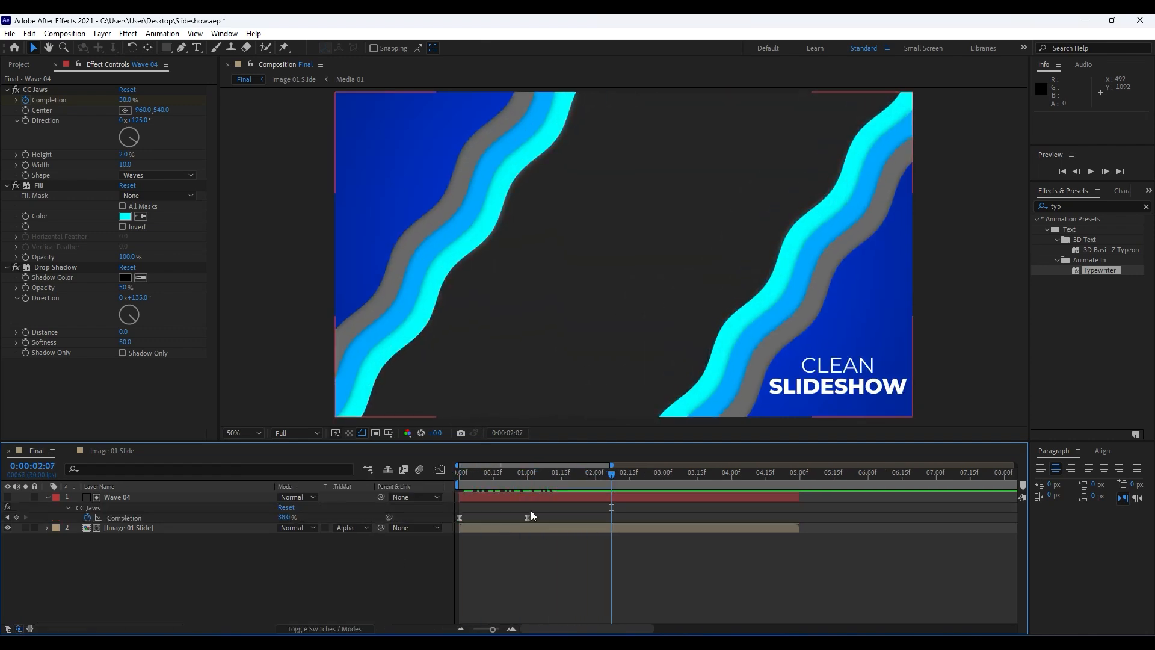
pyautogui.moveTo(519, 514); pyautogui.dragTo(452, 526)
pyautogui.press('u')
pyautogui.press('u')
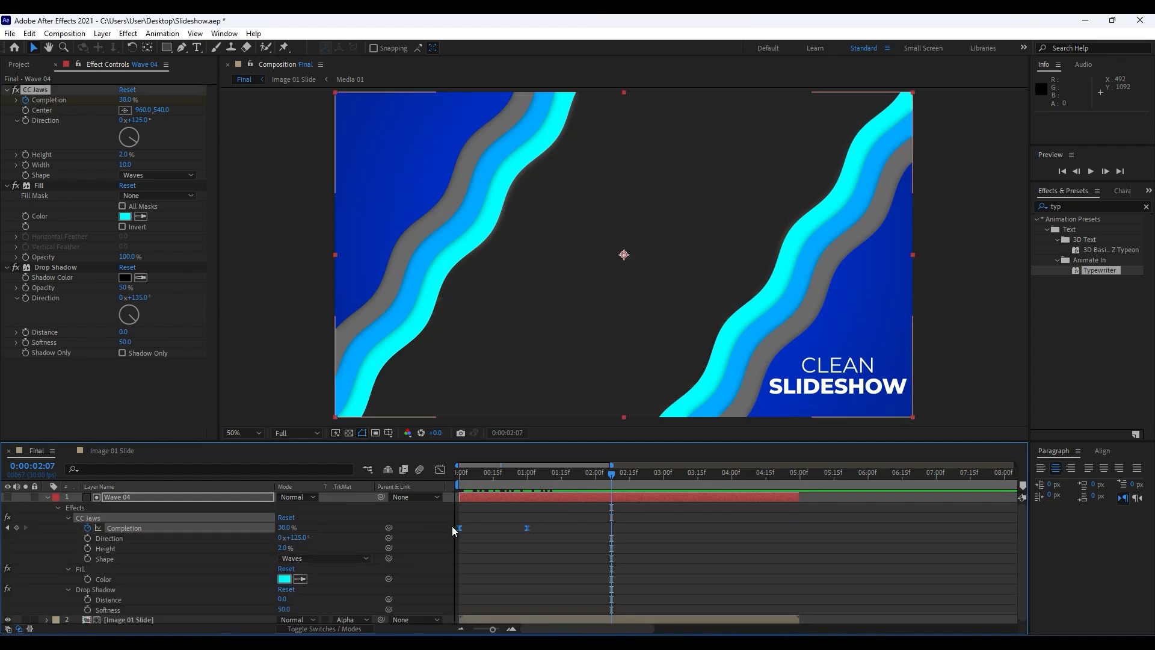
pyautogui.moveTo(524, 529); pyautogui.dragTo(797, 524)
pyautogui.click(769, 547)
# Set the last Completion keyframe of Wave 04 to 100%, collapse the layer and preview the closing transition.
pyautogui.press('k')
pyautogui.press('k')
pyautogui.press('j')
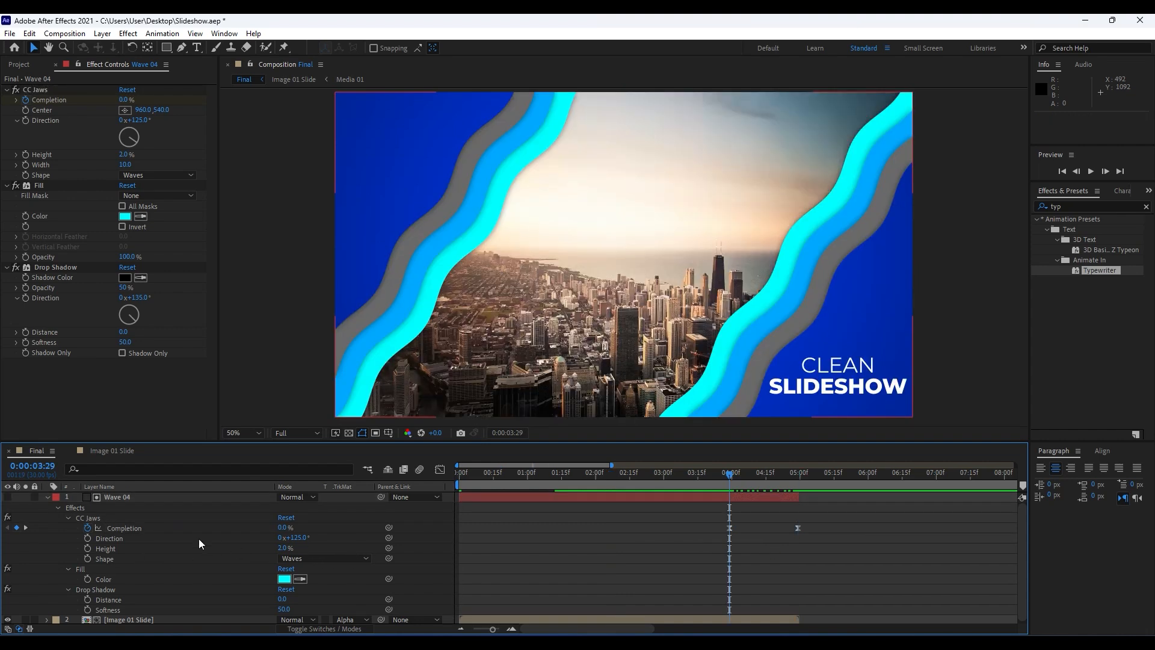
pyautogui.press('k')
pyautogui.click(295, 528)
pyautogui.moveTo(297, 530); pyautogui.dragTo(336, 532)
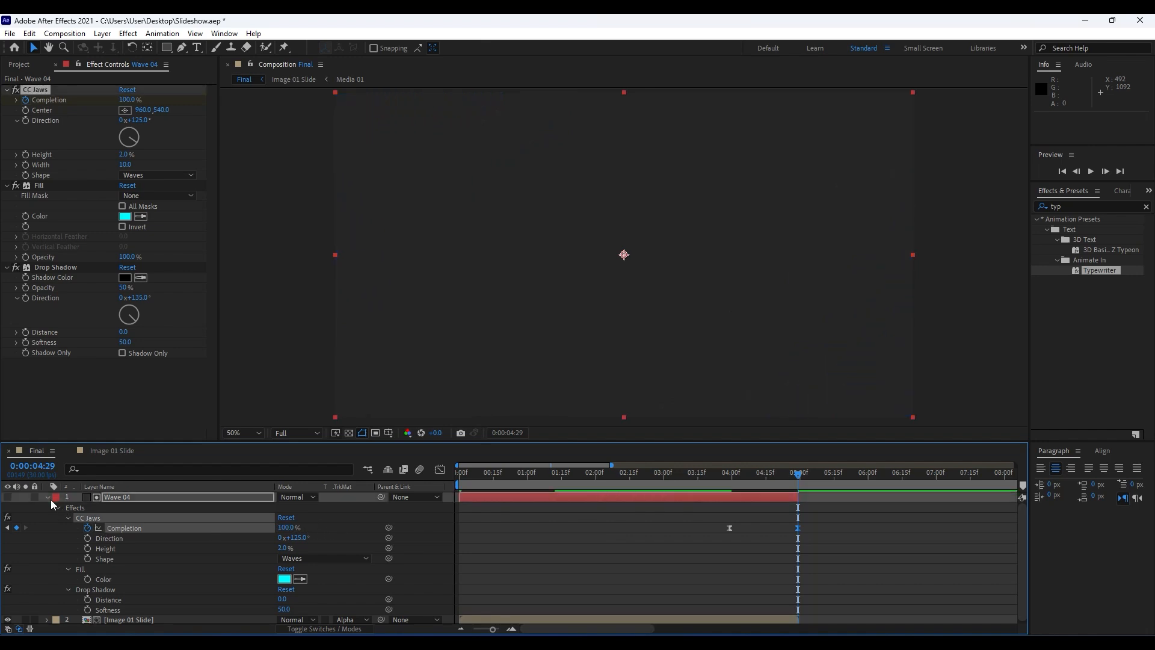
pyautogui.click(50, 499)
pyautogui.press('space')
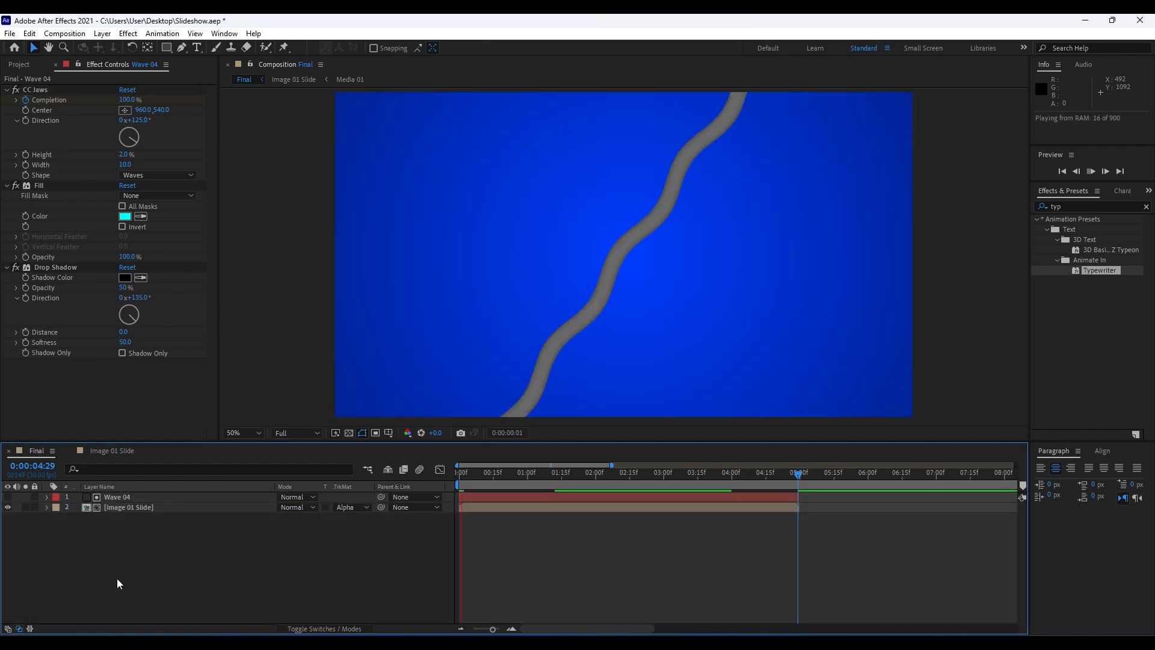
pyautogui.moveTo(464, 478); pyautogui.dragTo(686, 482)
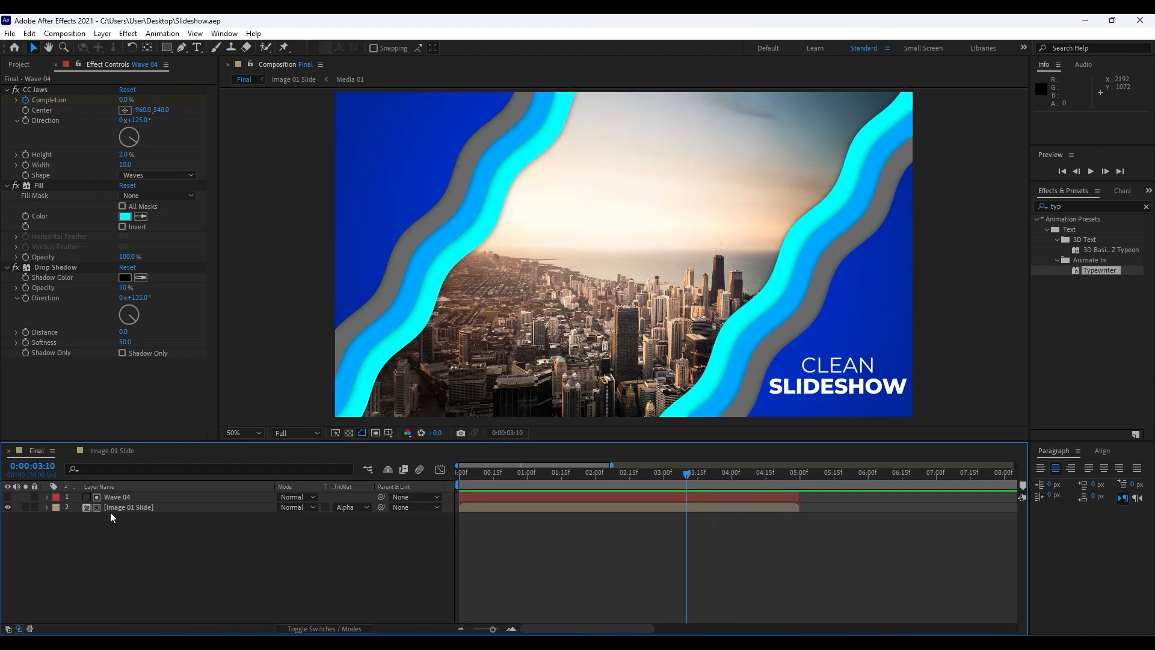
# Rename the Wave 04 matte layer in the Final composition as "Matte 01".
pyautogui.click(141, 498)
pyautogui.press('Return')
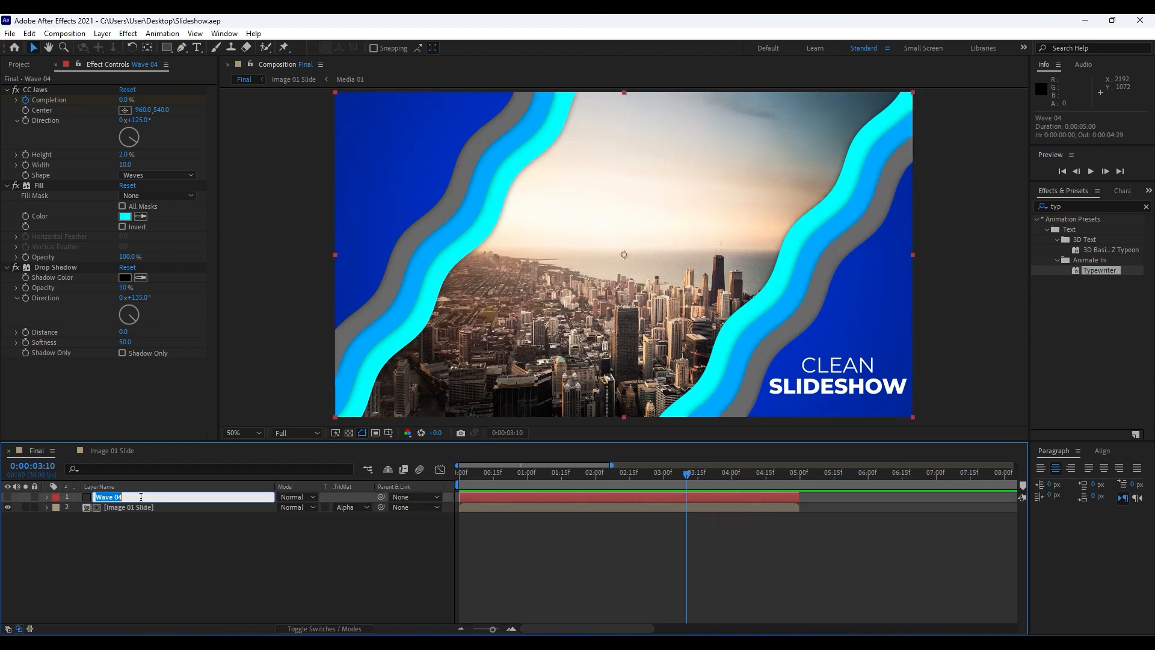
pyautogui.write('Matt')
pyautogui.click(204, 579)
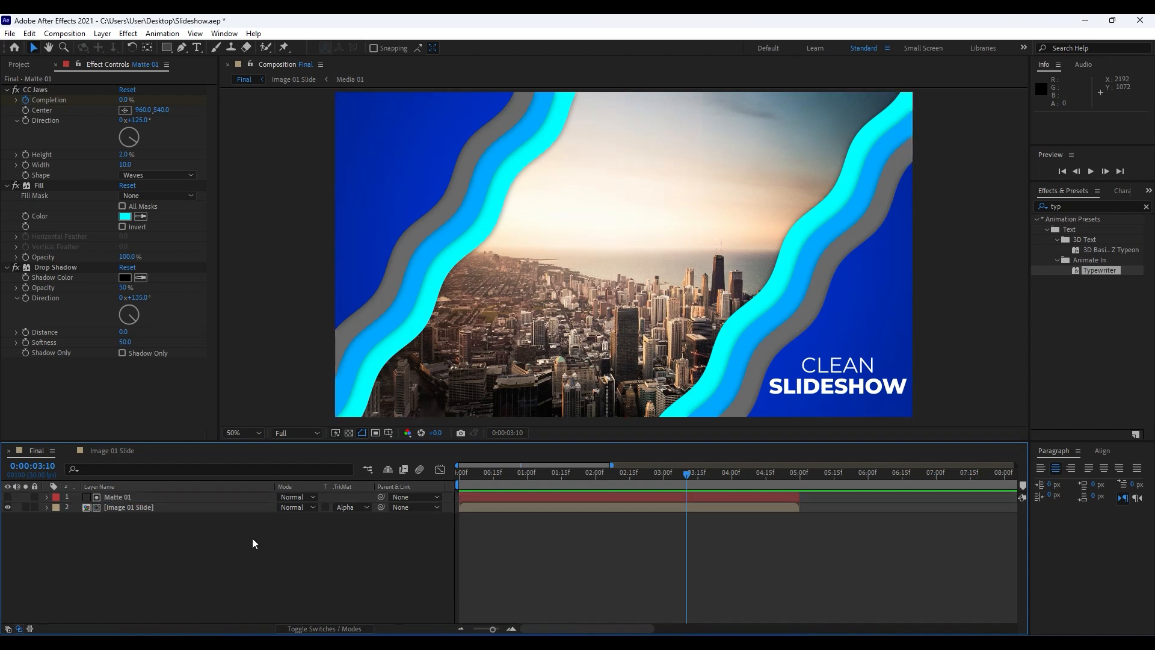
# Pre-compose the Matte 01 and Image 01 Slide layers into a new composition named "Slide 01".
pyautogui.moveTo(492, 629); pyautogui.dragTo(491, 631)
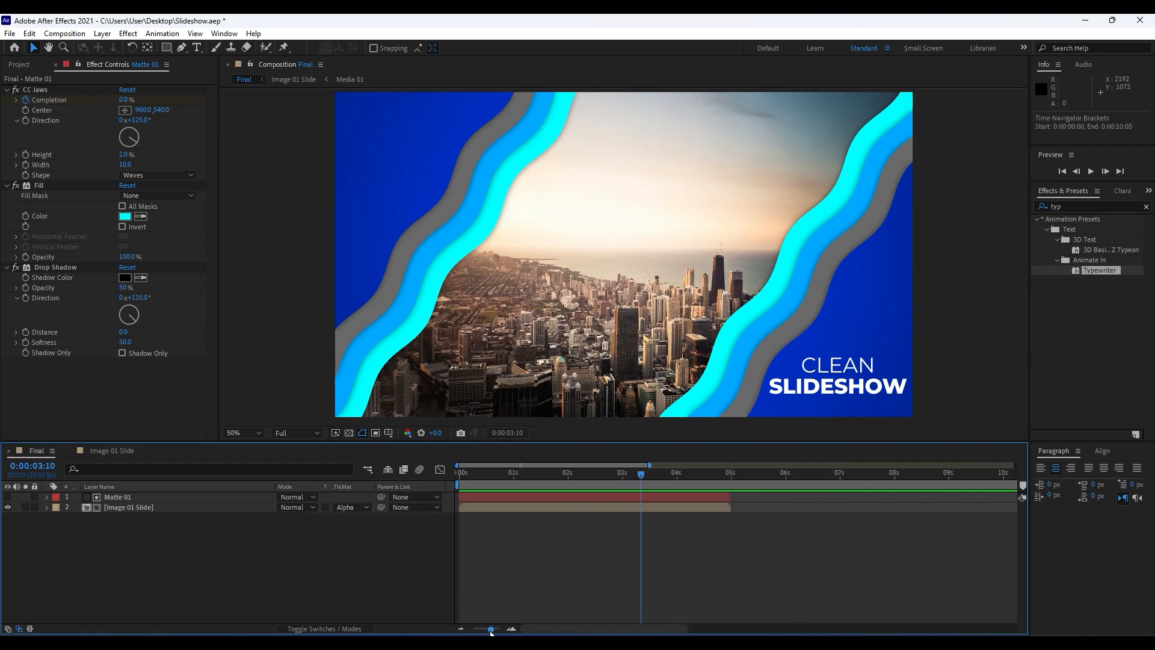
pyautogui.moveTo(171, 600); pyautogui.dragTo(81, 480)
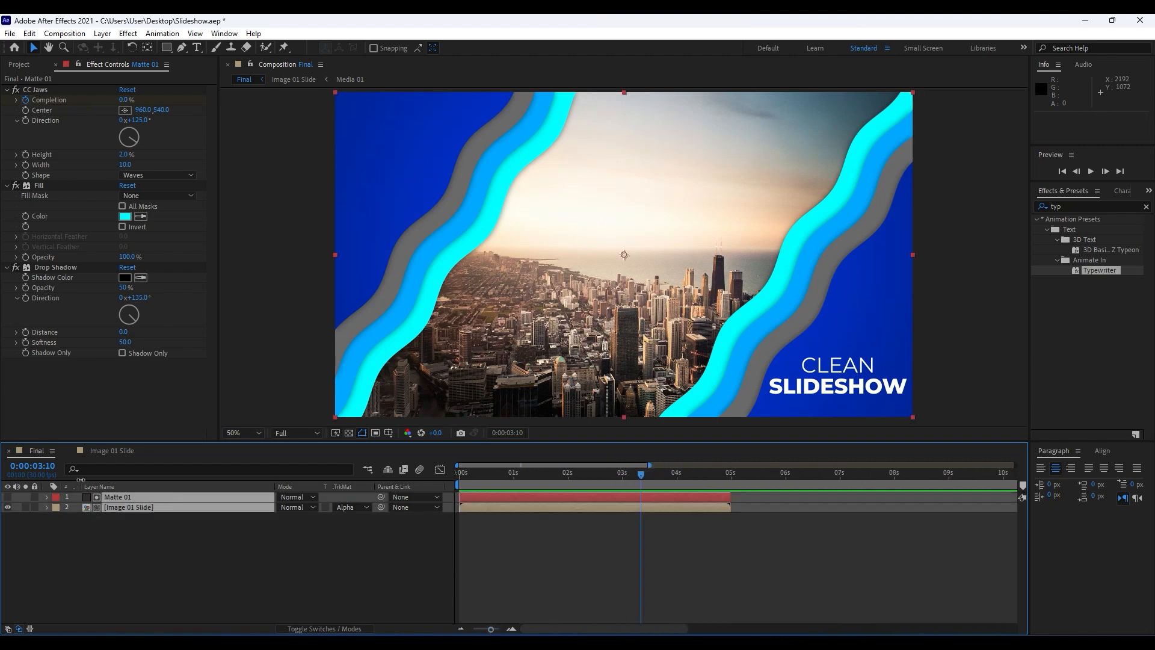
pyautogui.rightClick(119, 510)
pyautogui.click(166, 443)
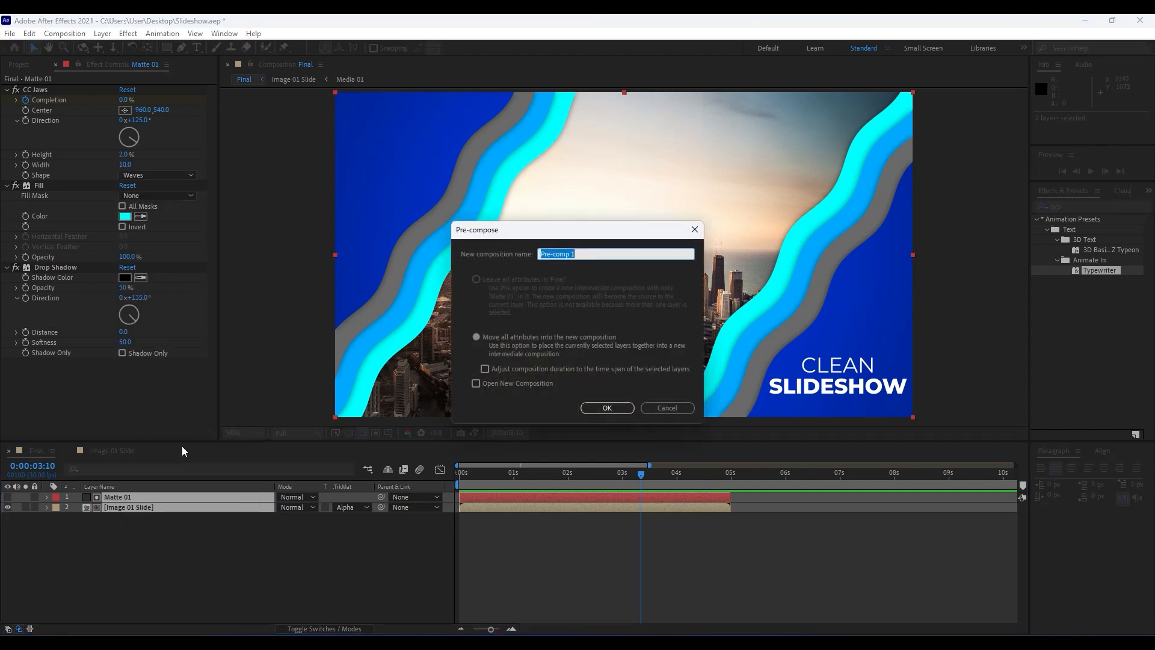
pyautogui.write('Slide 01')
pyautogui.press('Return')
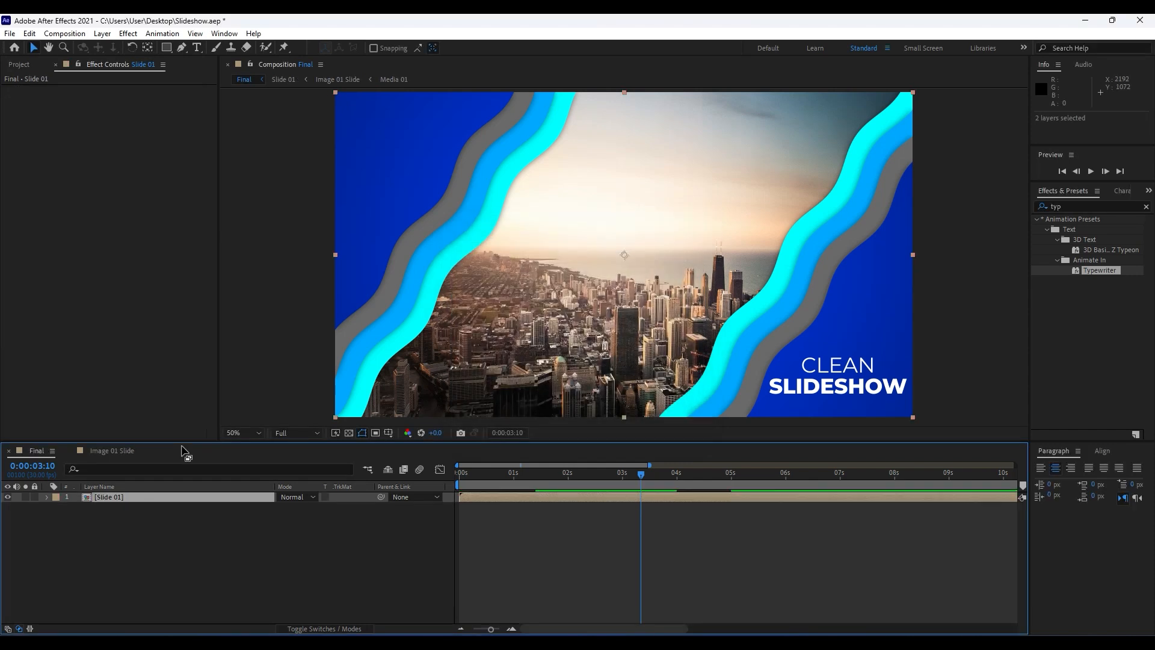
# Open the Slide 01 composition and set its duration to 5 seconds.
pyautogui.doubleClick(146, 499)
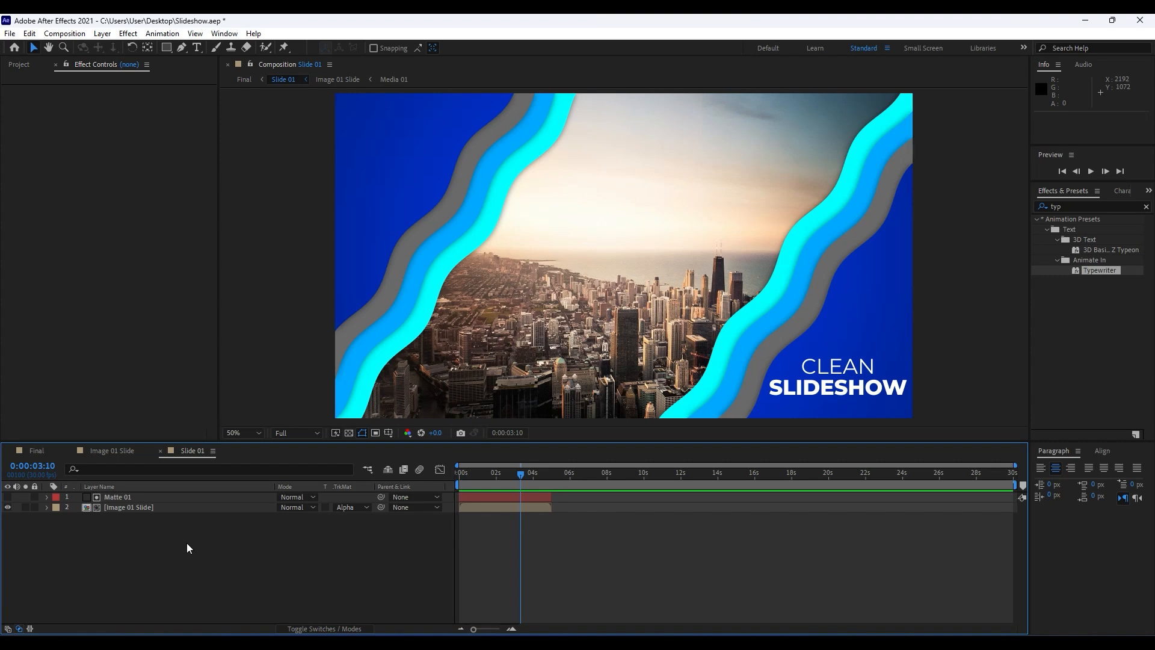
pyautogui.hotkey('ctrl', 'k')
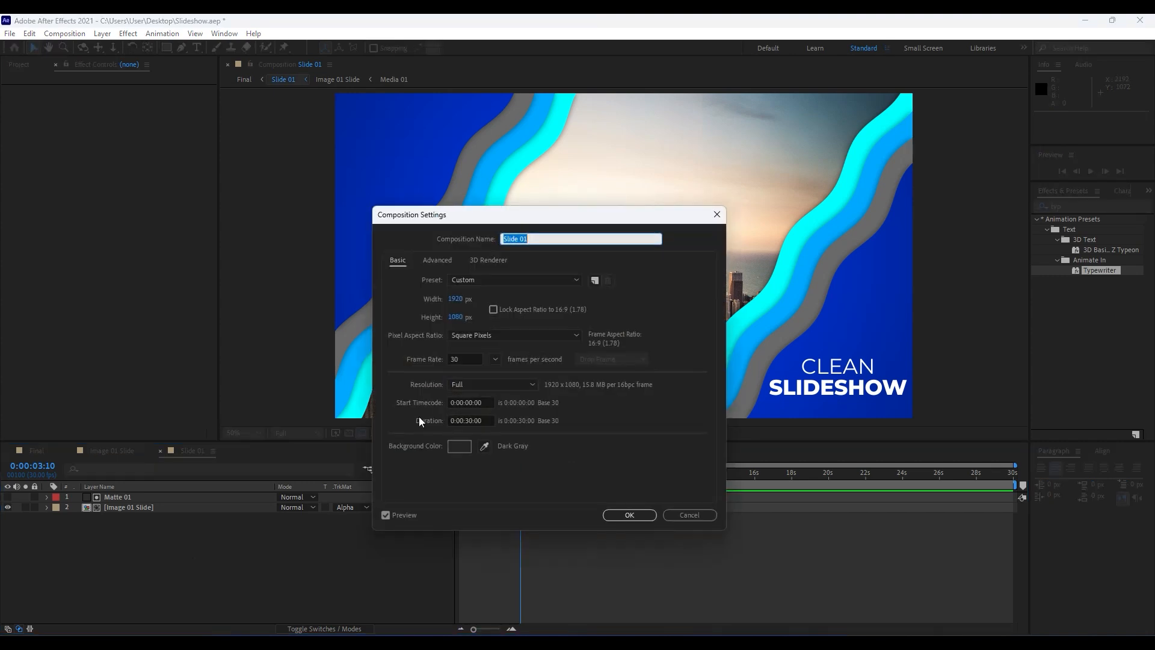
pyautogui.click(471, 421)
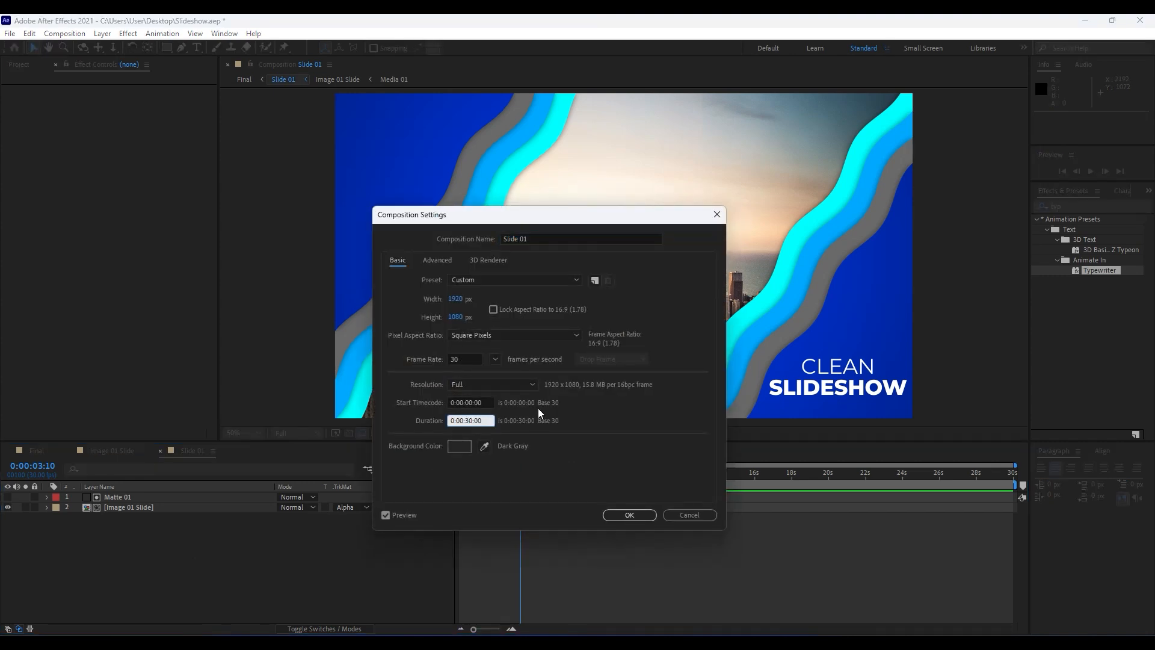
pyautogui.press('BackSpace')
pyautogui.write('5')
pyautogui.press('Return')
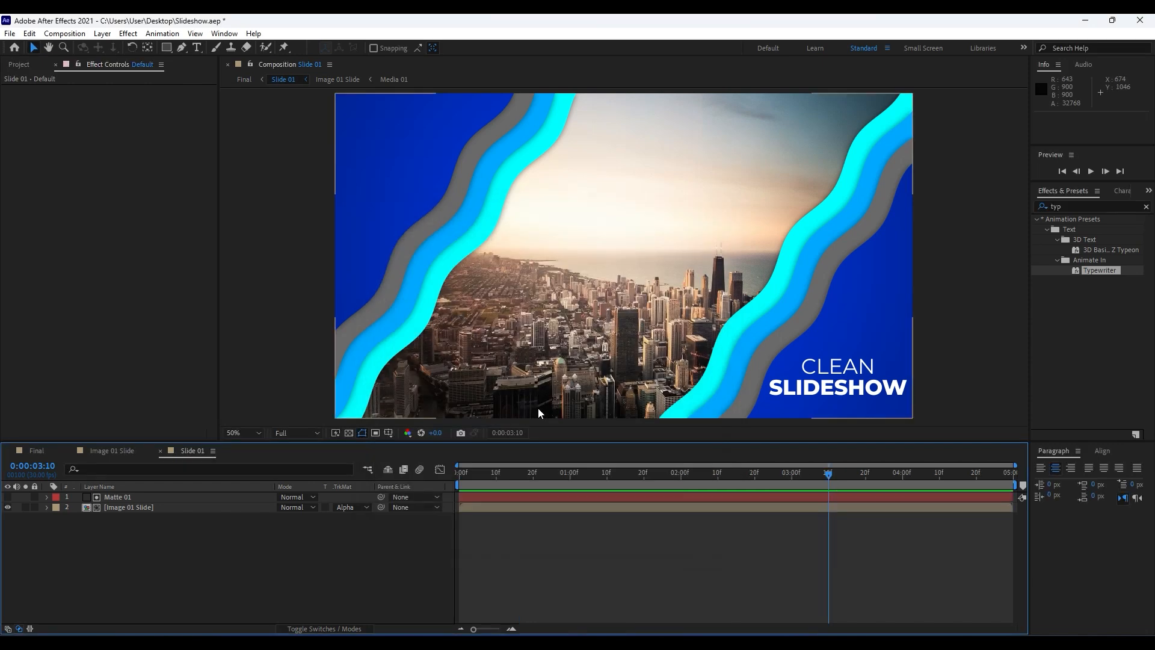
# Return to the Final composition, change the Slide 01 layer's label color to Purple and scrub through the slide.
pyautogui.click(52, 449)
pyautogui.moveTo(492, 475); pyautogui.dragTo(583, 476)
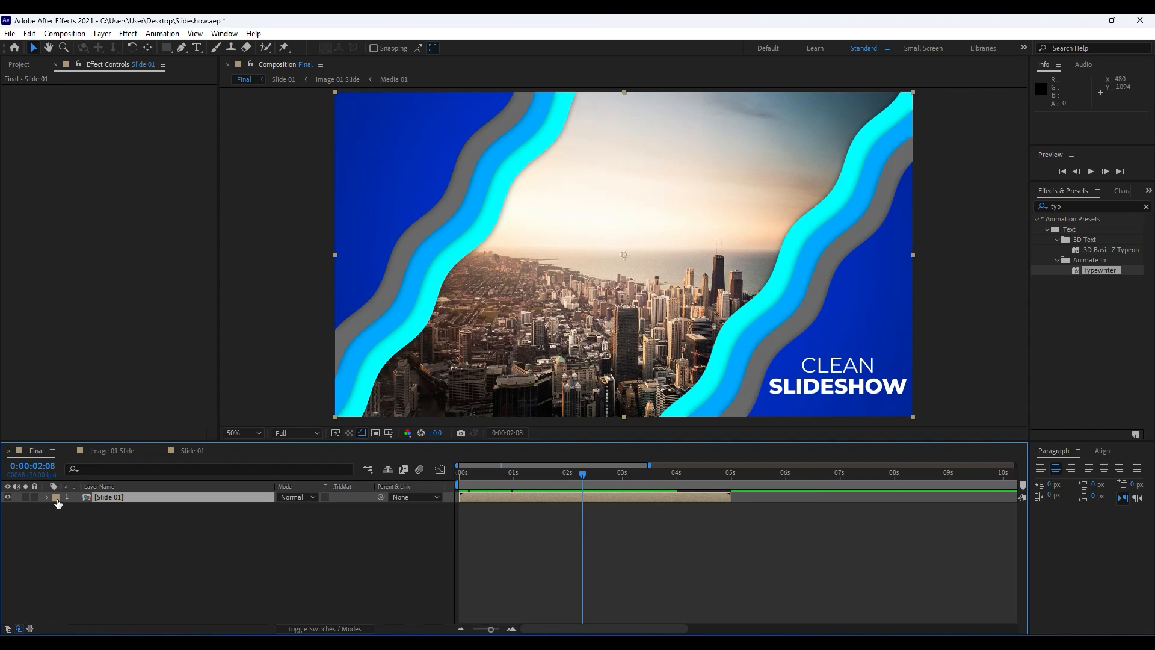
pyautogui.click(58, 503)
pyautogui.click(61, 535)
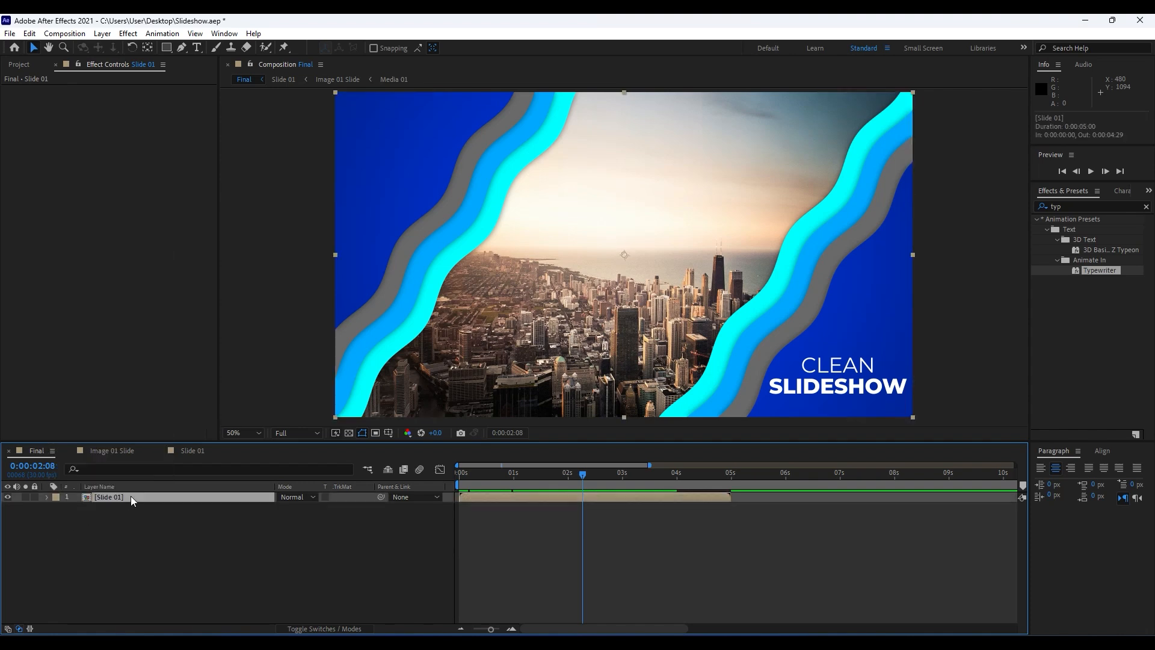
pyautogui.click(55, 497)
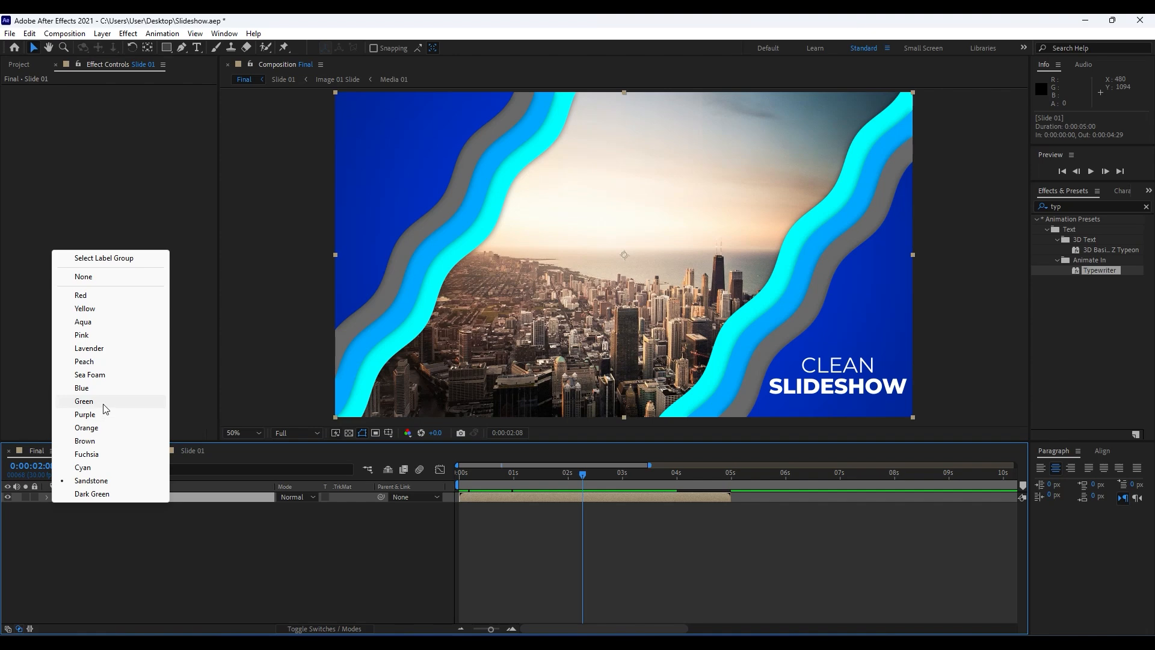
pyautogui.click(47, 549)
pyautogui.click(58, 500)
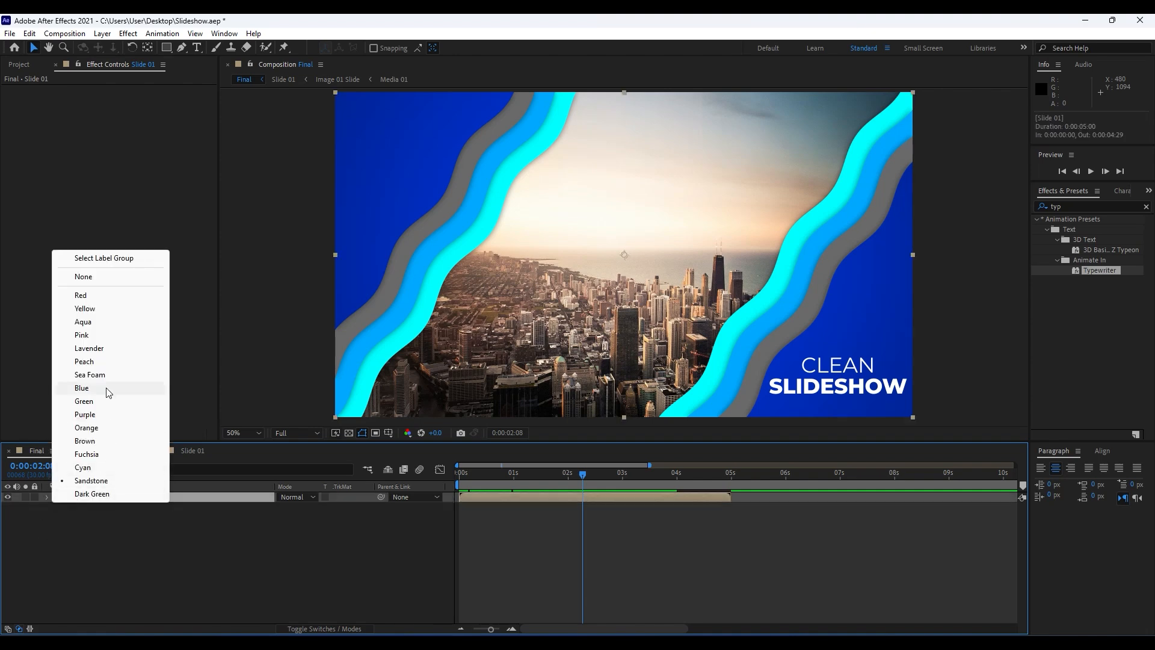
pyautogui.click(108, 414)
pyautogui.moveTo(538, 474); pyautogui.dragTo(621, 475)
pyautogui.moveTo(515, 484); pyautogui.dragTo(649, 477)
# Duplicate the Slide 01, Image 01 Slide and Media 01 compositions in the project.
pyautogui.click(56, 63)
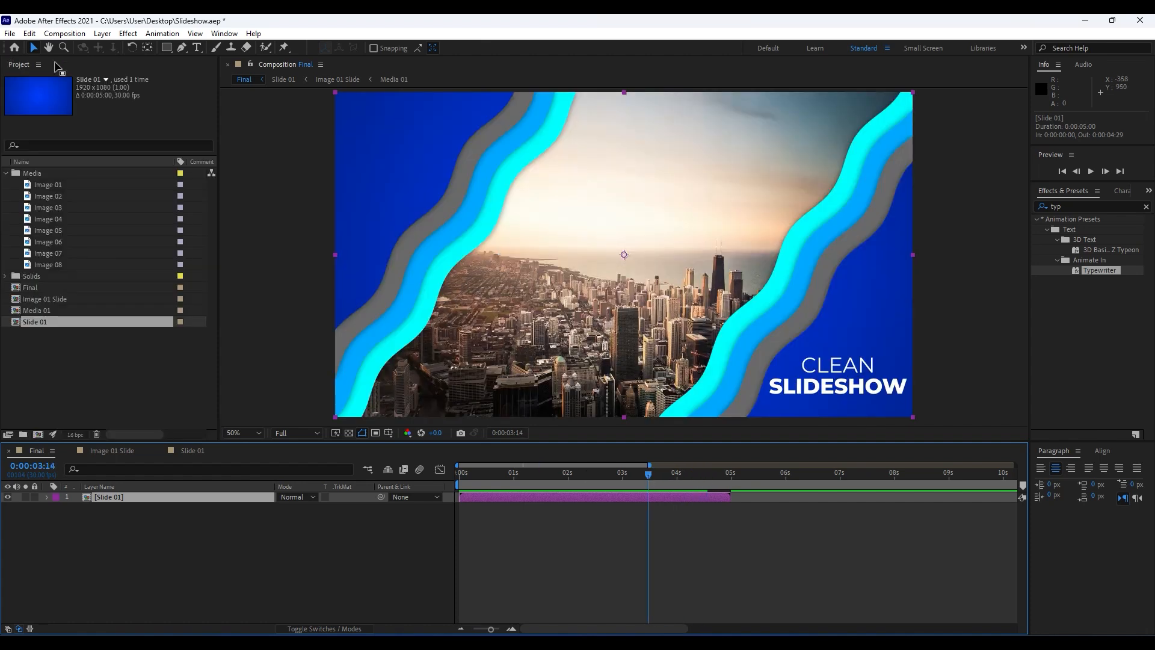
pyautogui.click(90, 352)
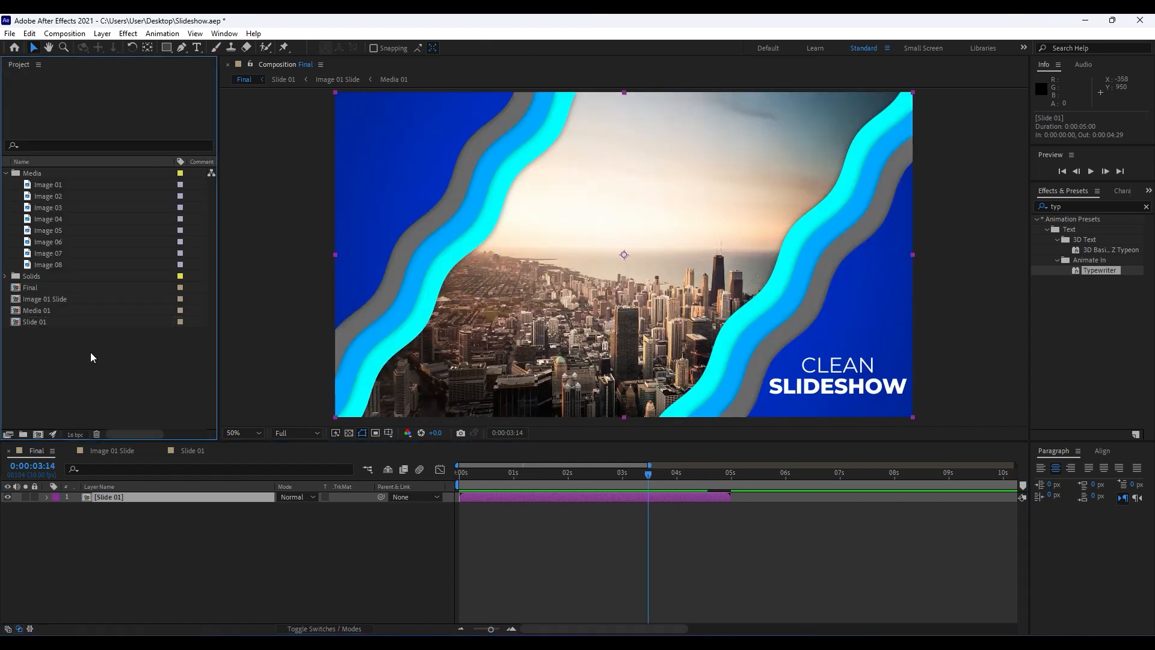
pyautogui.click(38, 322)
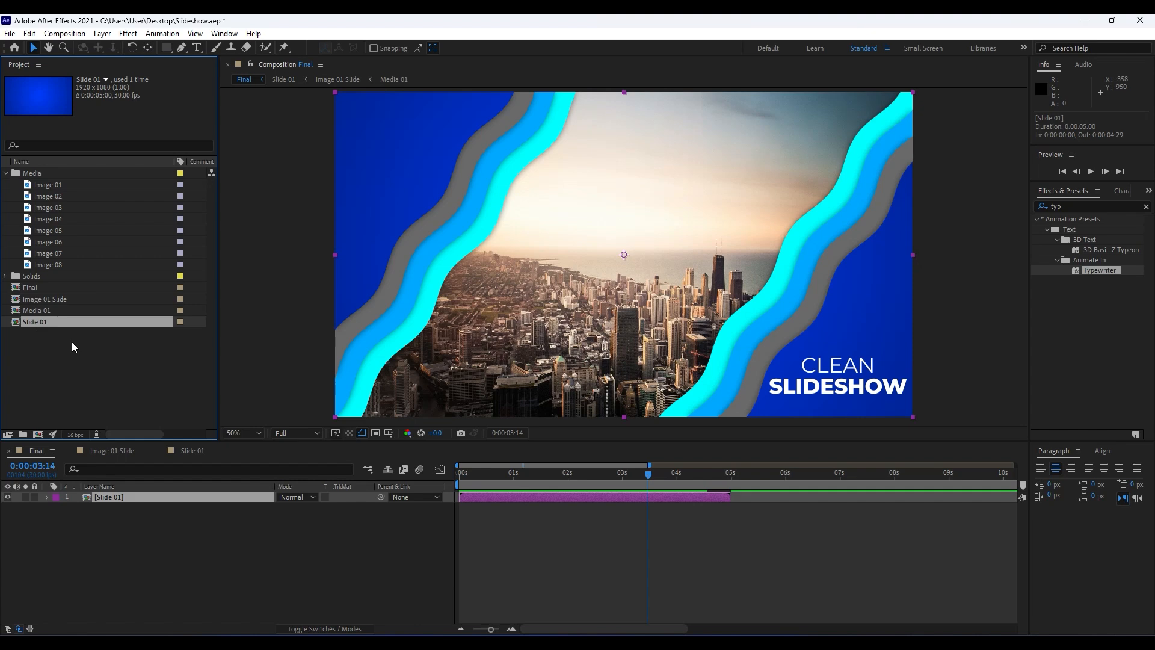
pyautogui.hotkey('ctrl', 'd')
pyautogui.click(52, 299)
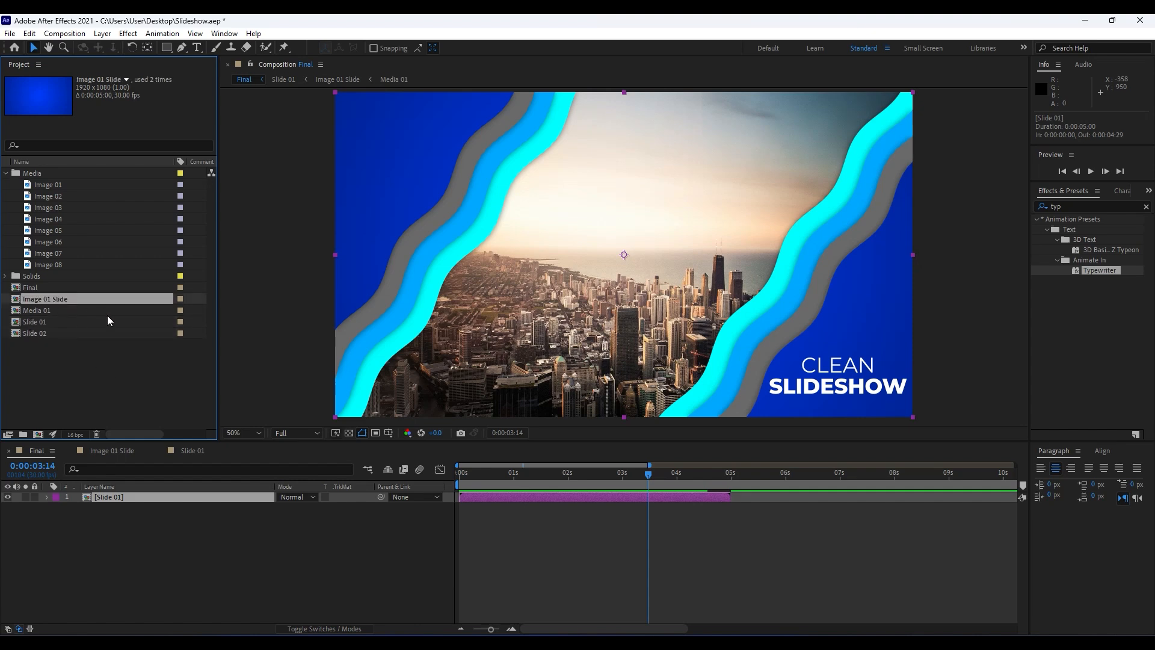
pyautogui.hotkey('ctrl', 'd')
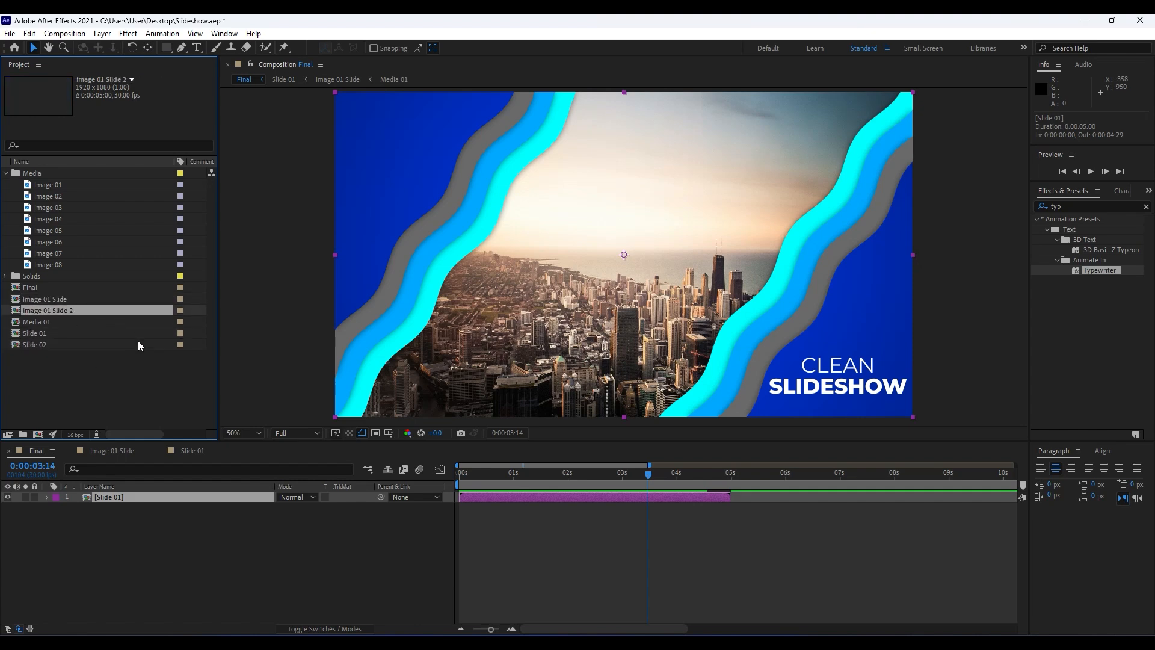
pyautogui.click(60, 325)
pyautogui.hotkey('ctrl', 'd')
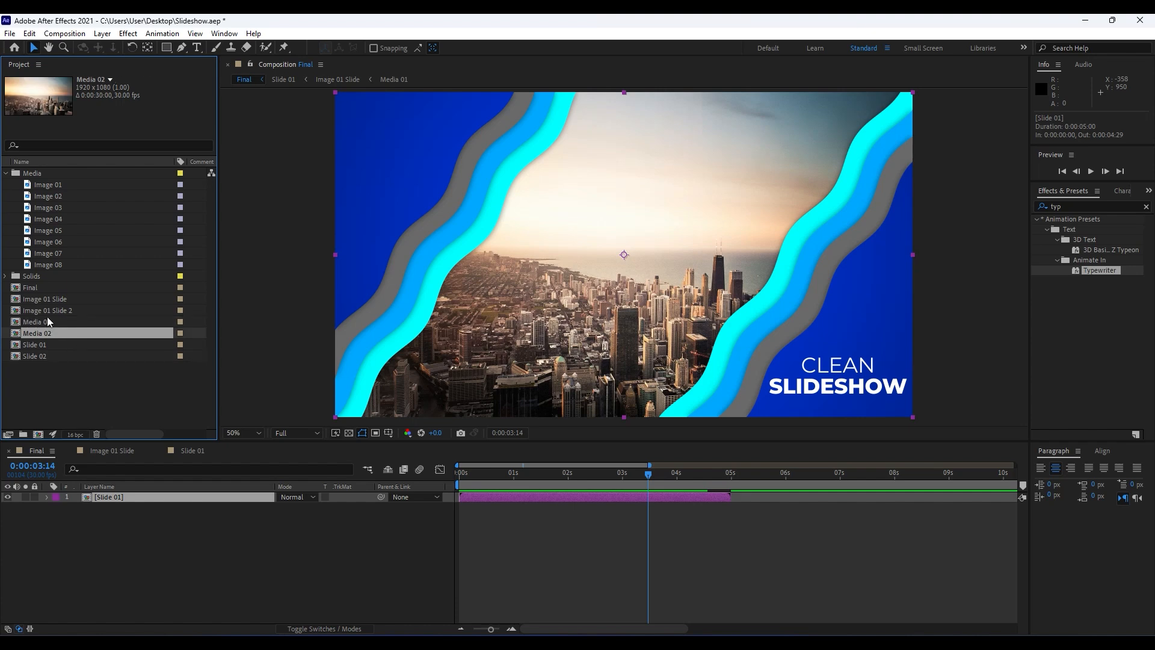
# Rename the duplicated Image 01 Slide composition as "Image 02 Slide".
pyautogui.click(60, 311)
pyautogui.press('Return')
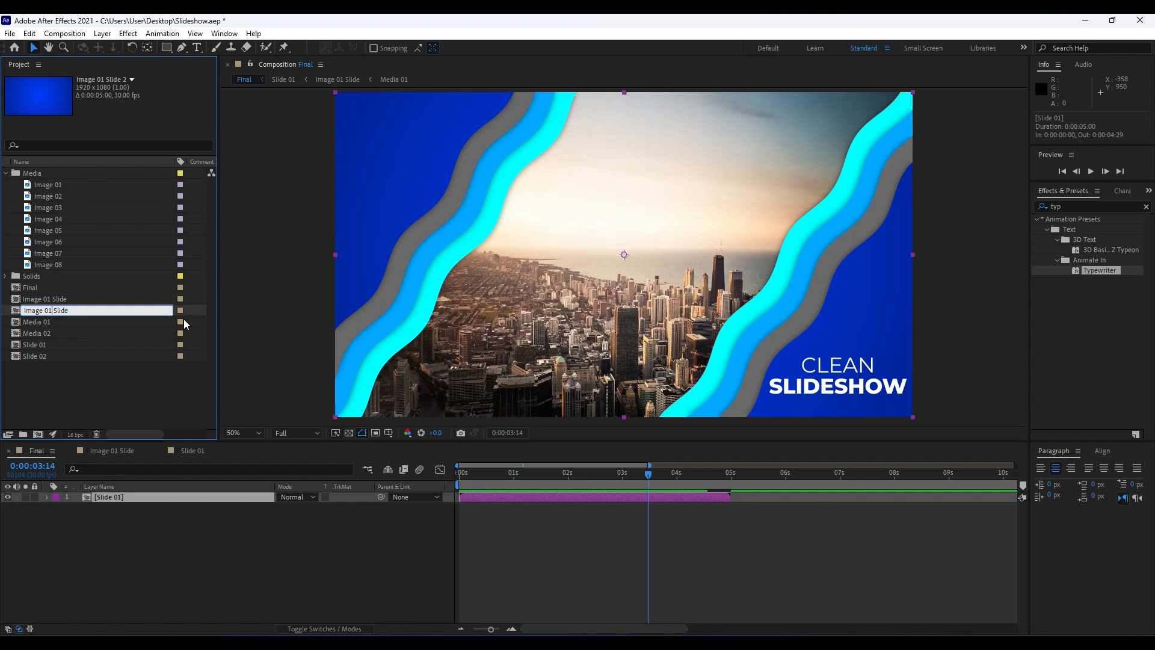
pyautogui.click(114, 392)
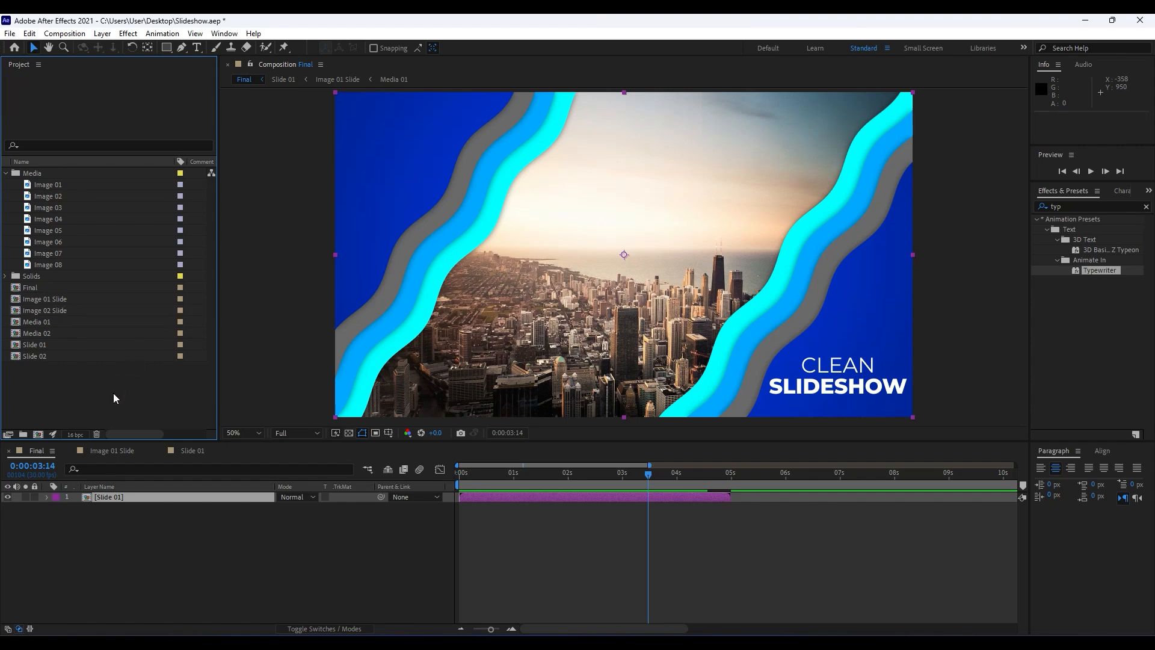
# Add the Slide 02 composition above Slide 01 in the Final timeline and start it at 0:00:02:28.
pyautogui.click(150, 552)
pyautogui.click(128, 497)
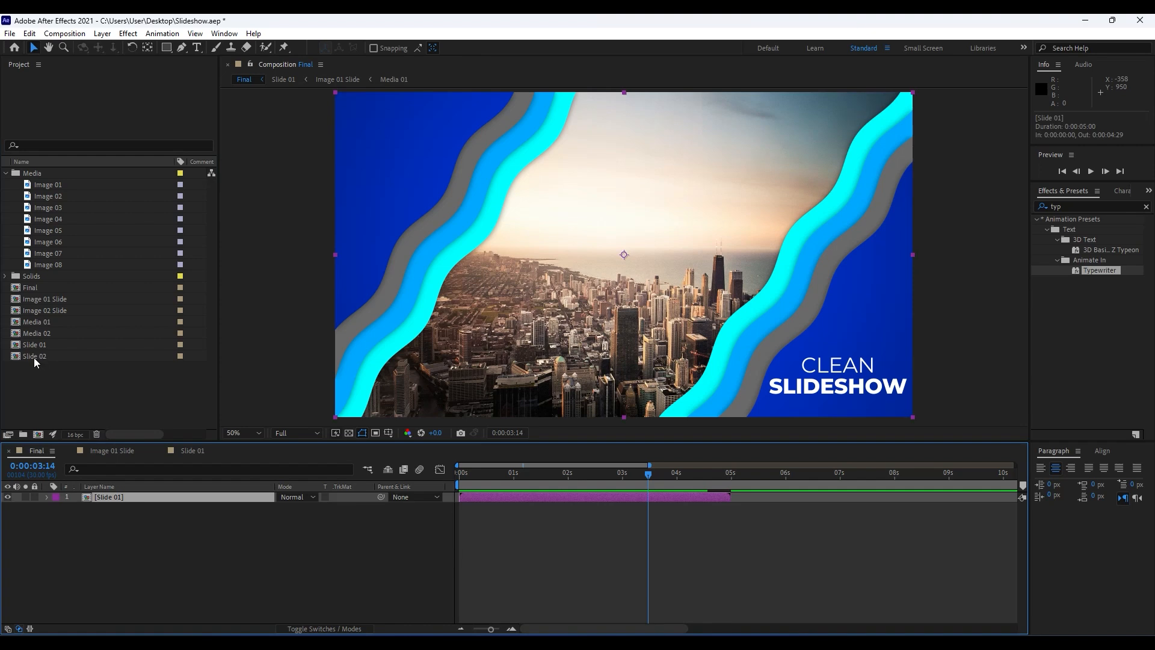
pyautogui.moveTo(42, 357); pyautogui.dragTo(194, 495)
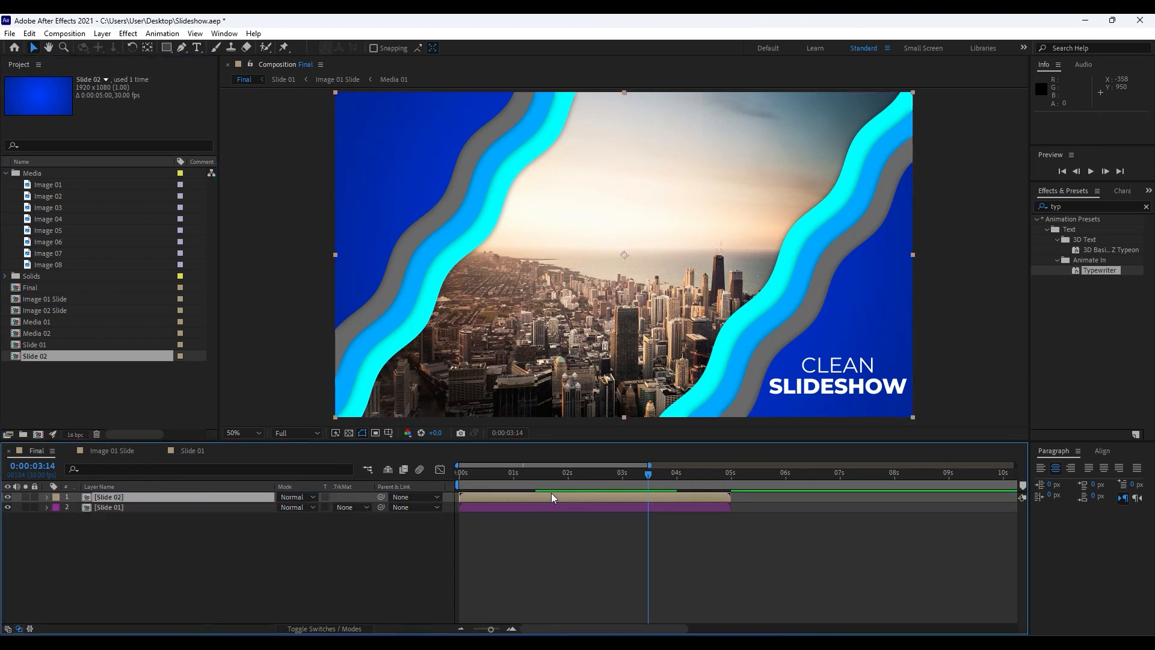
pyautogui.moveTo(506, 498); pyautogui.dragTo(658, 496)
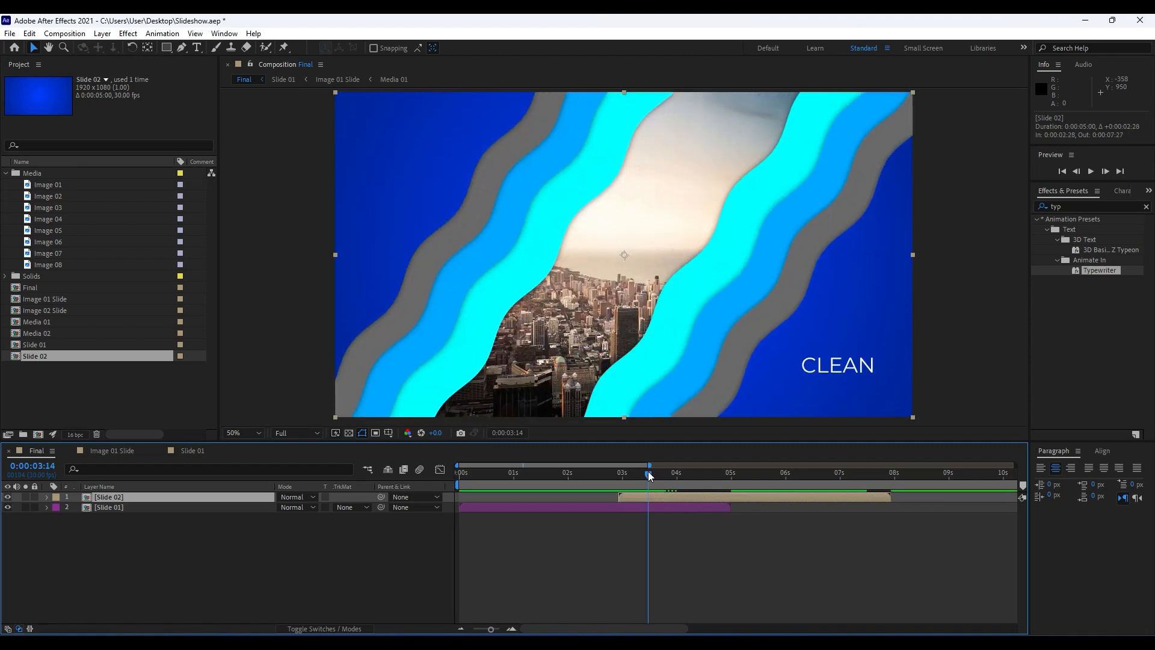
# Open Slide 02 and replace its Image 01 Slide layer with the Image 02 Slide composition.
pyautogui.doubleClick(117, 498)
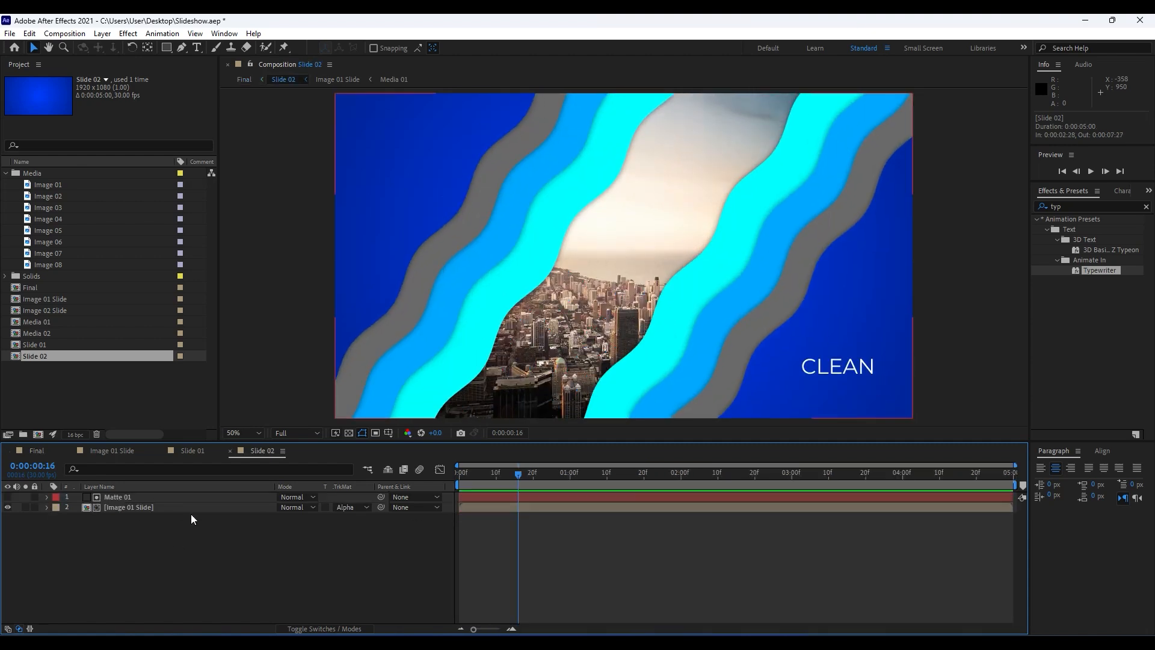
pyautogui.click(141, 507)
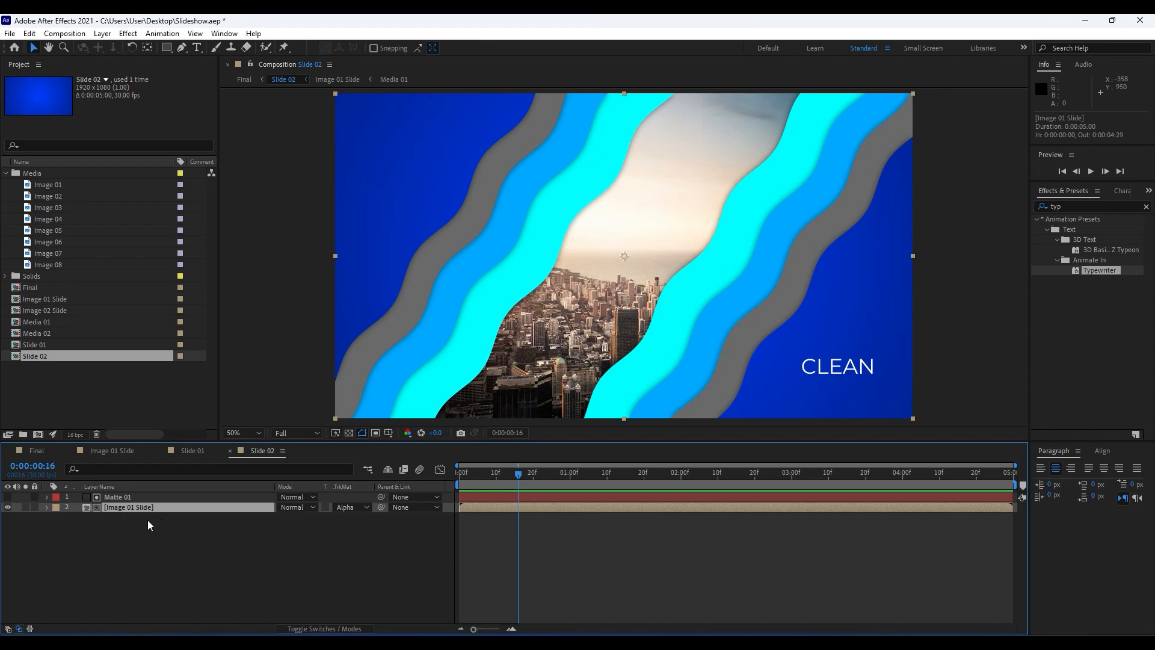
pyautogui.click(60, 311)
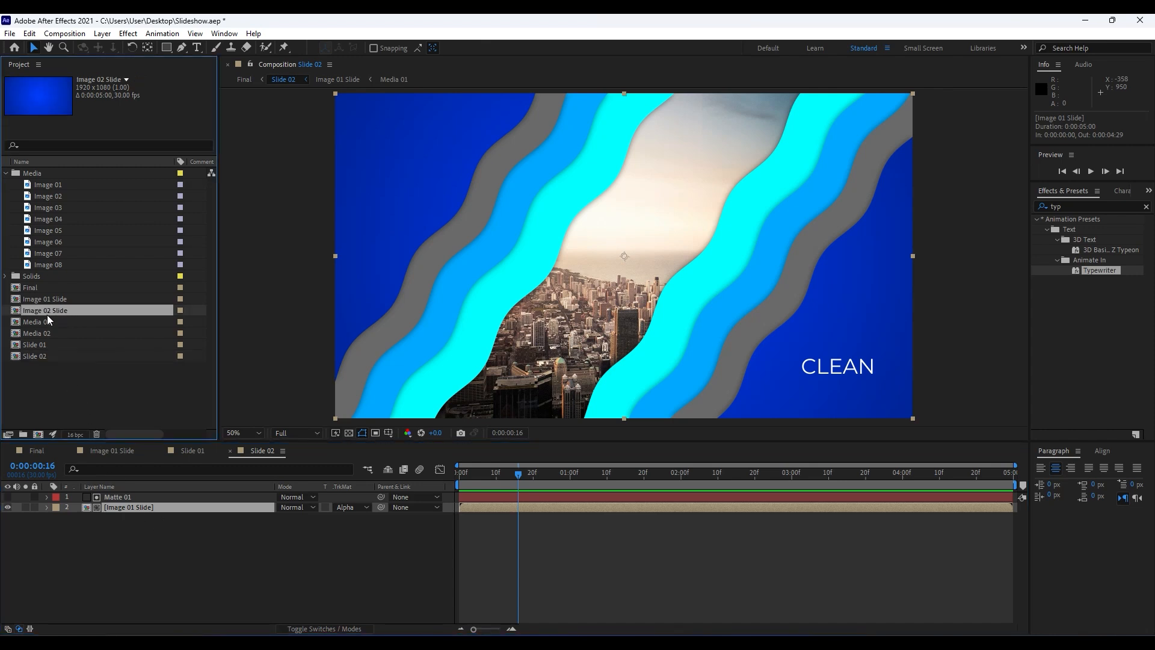
pyautogui.moveTo(42, 312); pyautogui.dragTo(133, 511)
pyautogui.click(135, 540)
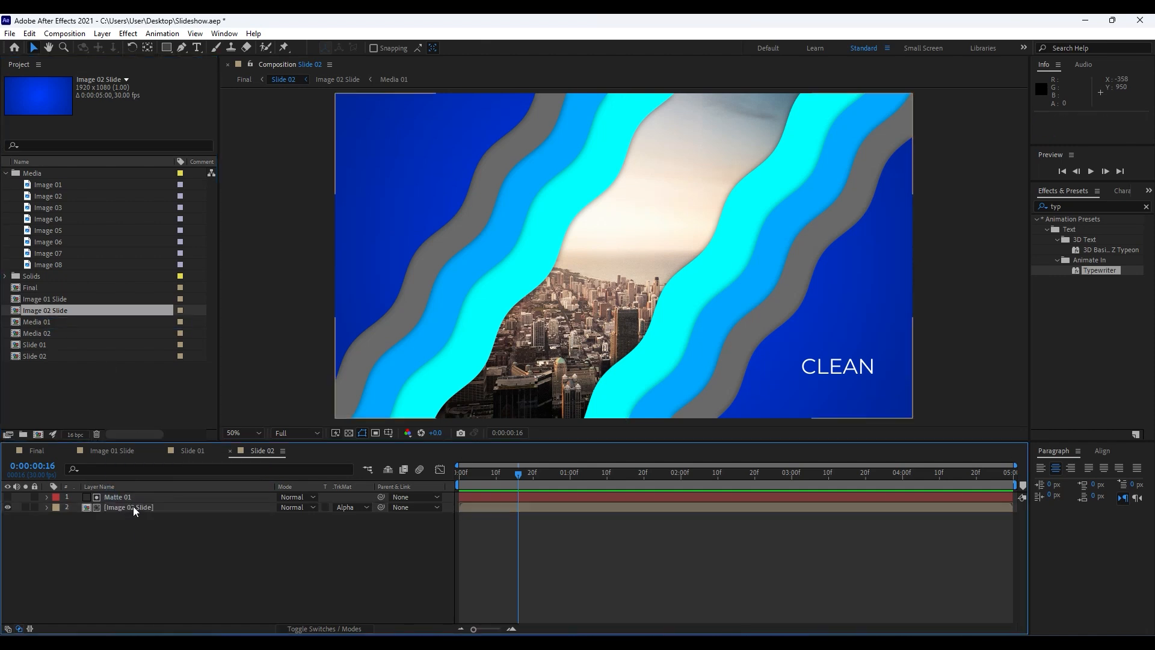
# Rename the Matte 01 layer in Slide 02 as "Matte 02".
pyautogui.click(128, 497)
pyautogui.press('Return')
pyautogui.click(127, 493)
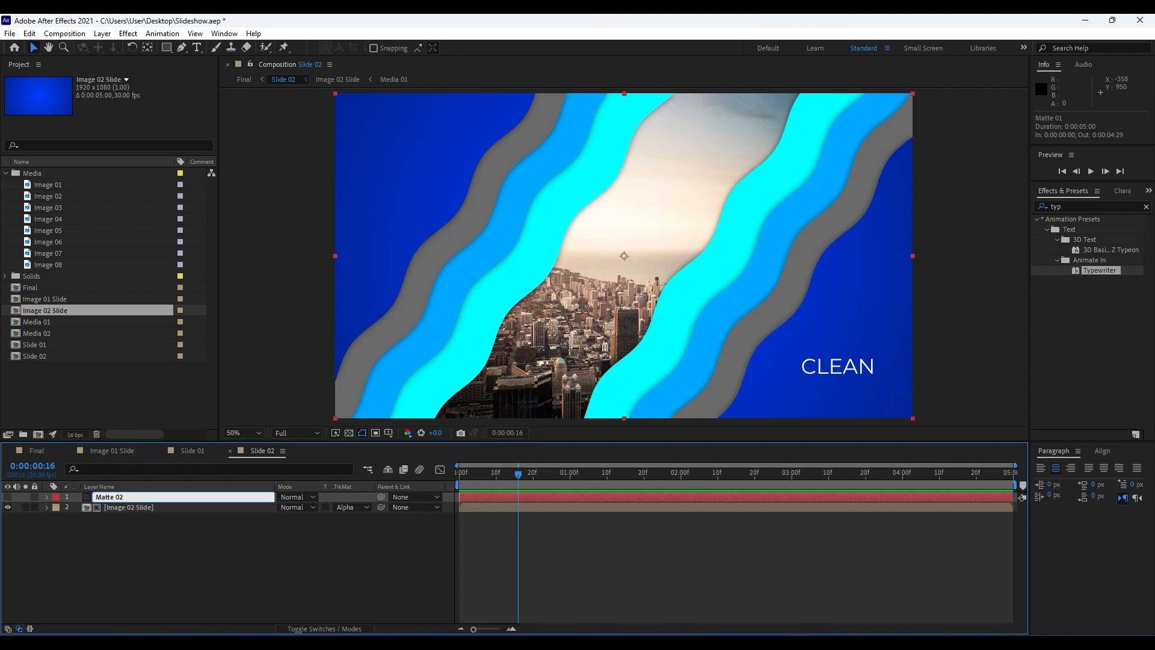
pyautogui.press('Return')
# Open Image 02 Slide and replace its Media 01 layer with the Media 02 composition.
pyautogui.click(139, 507)
pyautogui.doubleClick(139, 507)
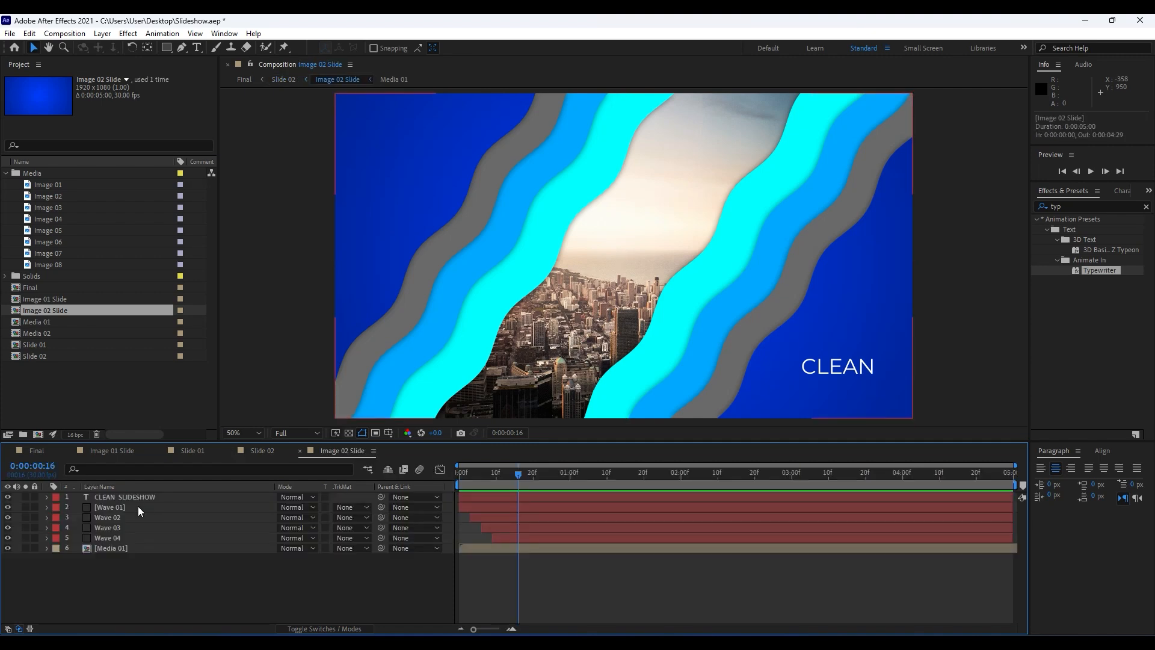
pyautogui.click(124, 548)
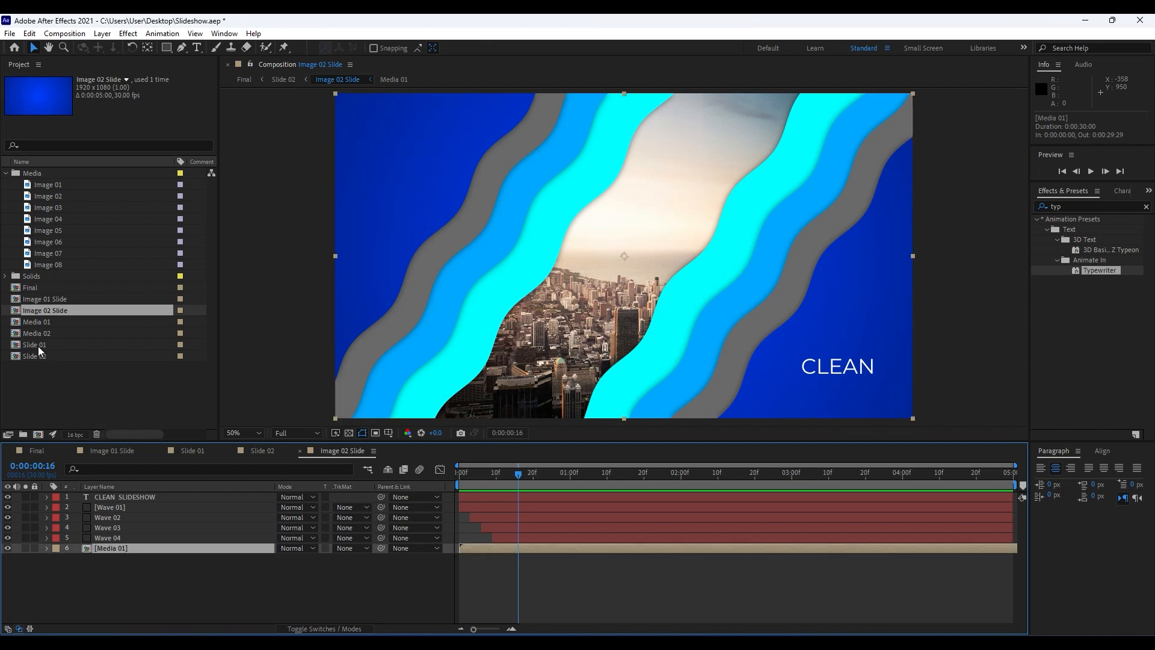
pyautogui.click(51, 335)
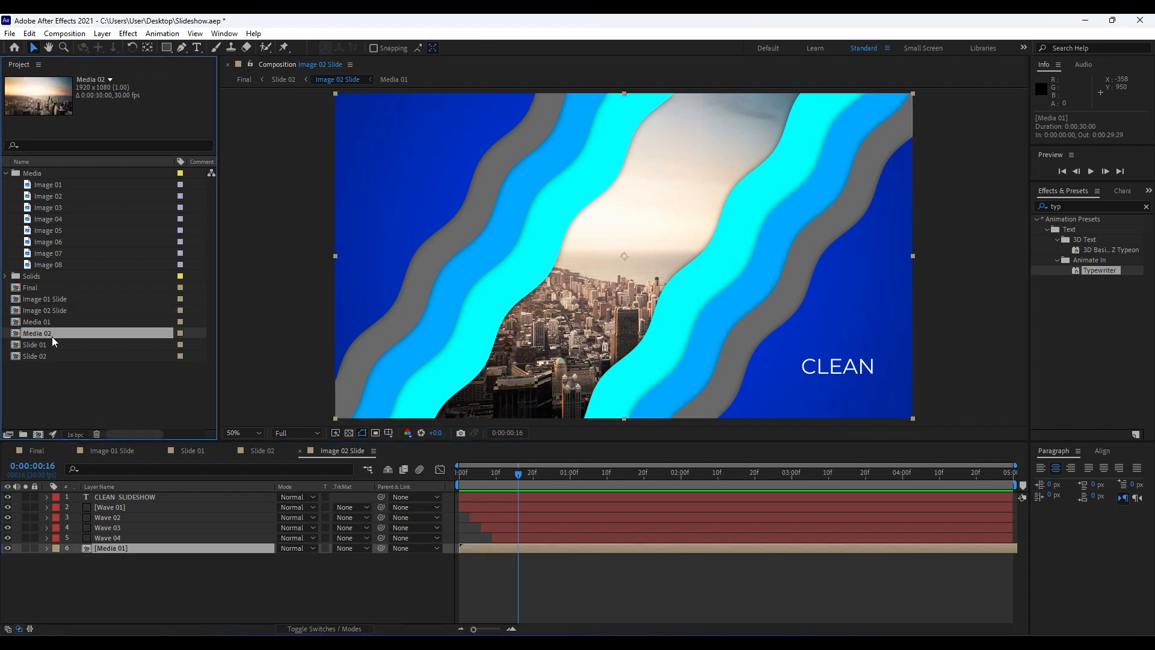
pyautogui.moveTo(42, 335); pyautogui.dragTo(129, 551)
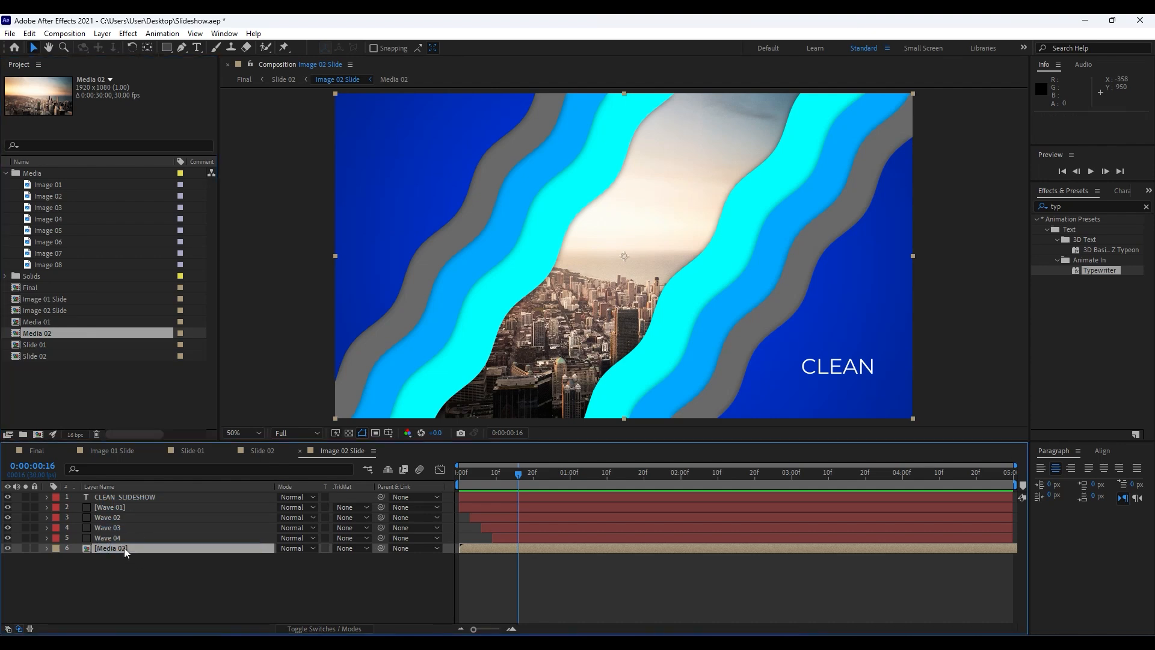
# Open Media 02, delete the Image 04 layer and add Image 07 from the Media folder in its place.
pyautogui.doubleClick(124, 550)
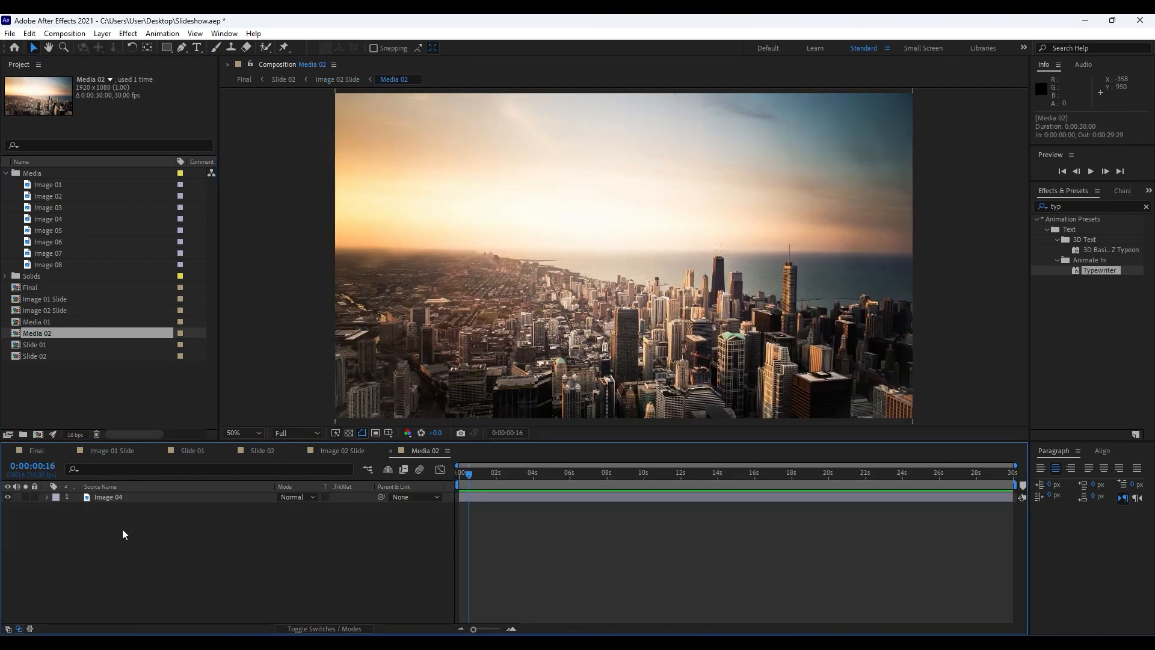
pyautogui.click(117, 497)
pyautogui.press('Delete')
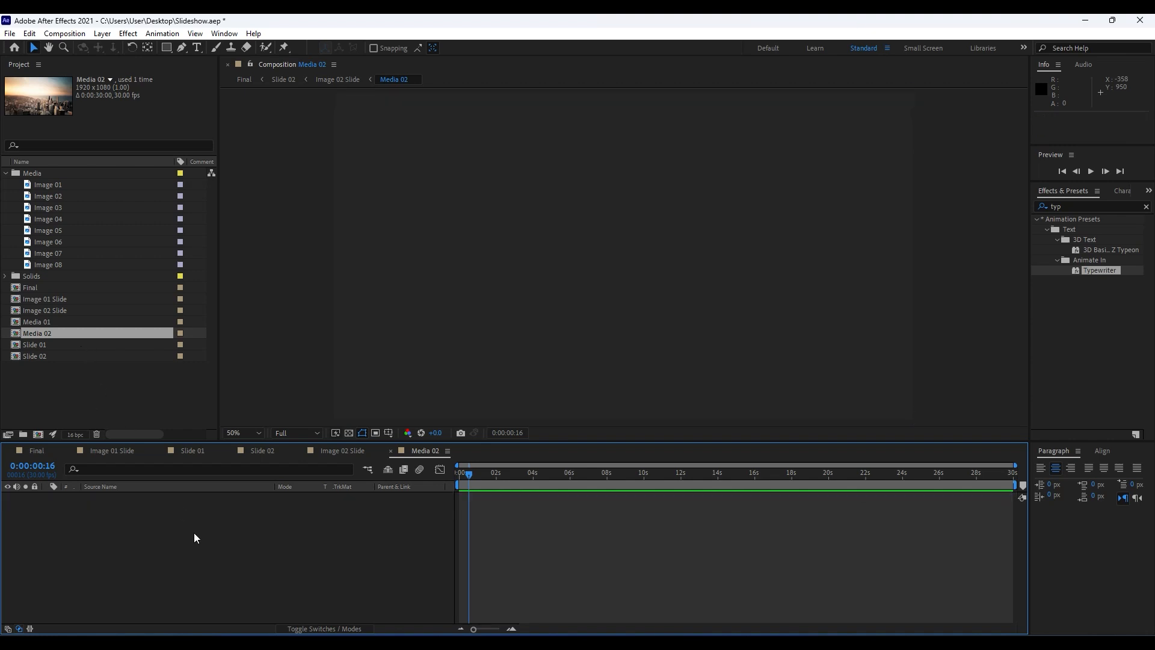
pyautogui.click(57, 196)
pyautogui.click(56, 207)
pyautogui.click(60, 218)
pyautogui.click(59, 231)
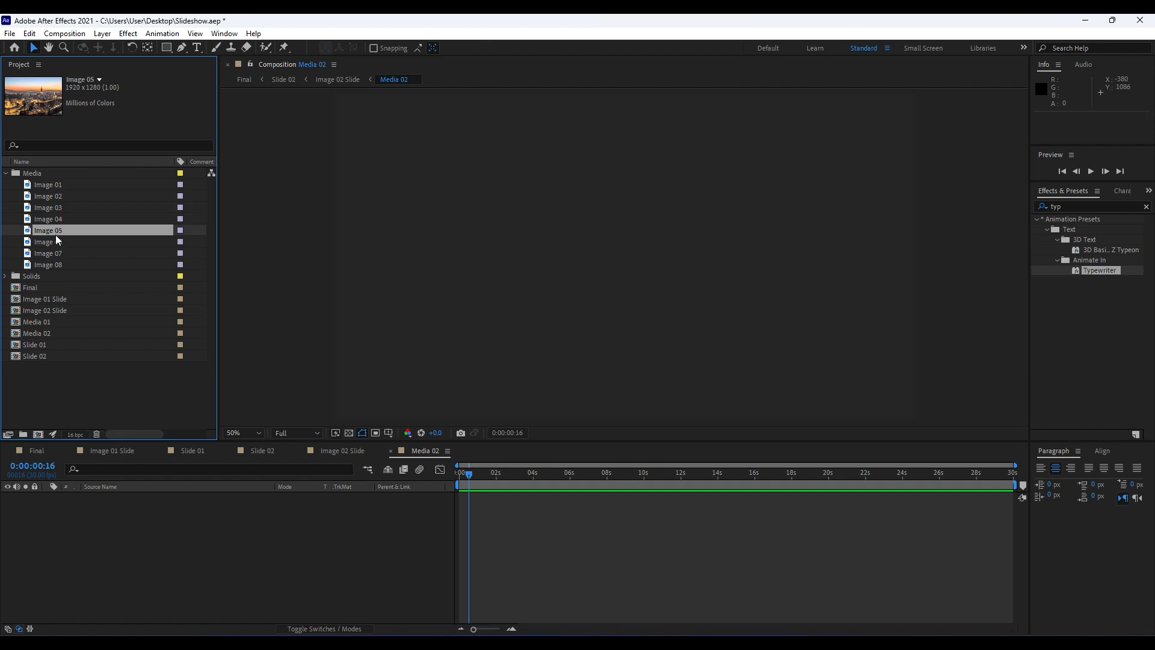
pyautogui.click(58, 243)
pyautogui.click(62, 254)
pyautogui.moveTo(61, 254); pyautogui.dragTo(160, 595)
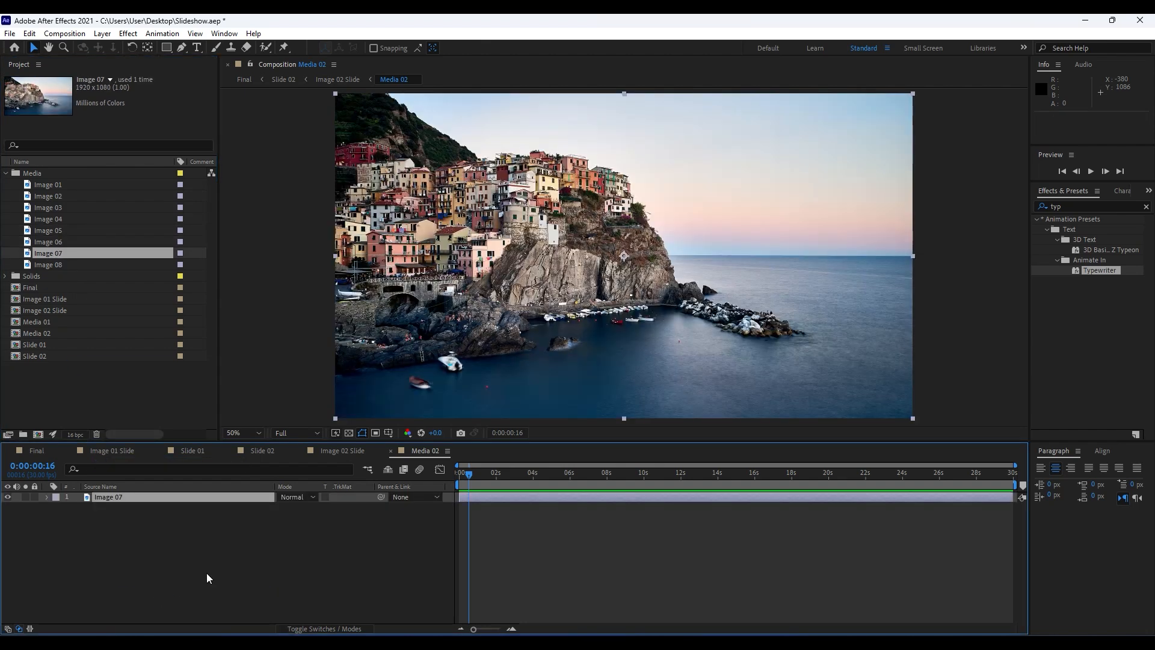
# Check the Final composition and reopen the Image 02 Slide composition nested inside Slide 02.
pyautogui.click(37, 451)
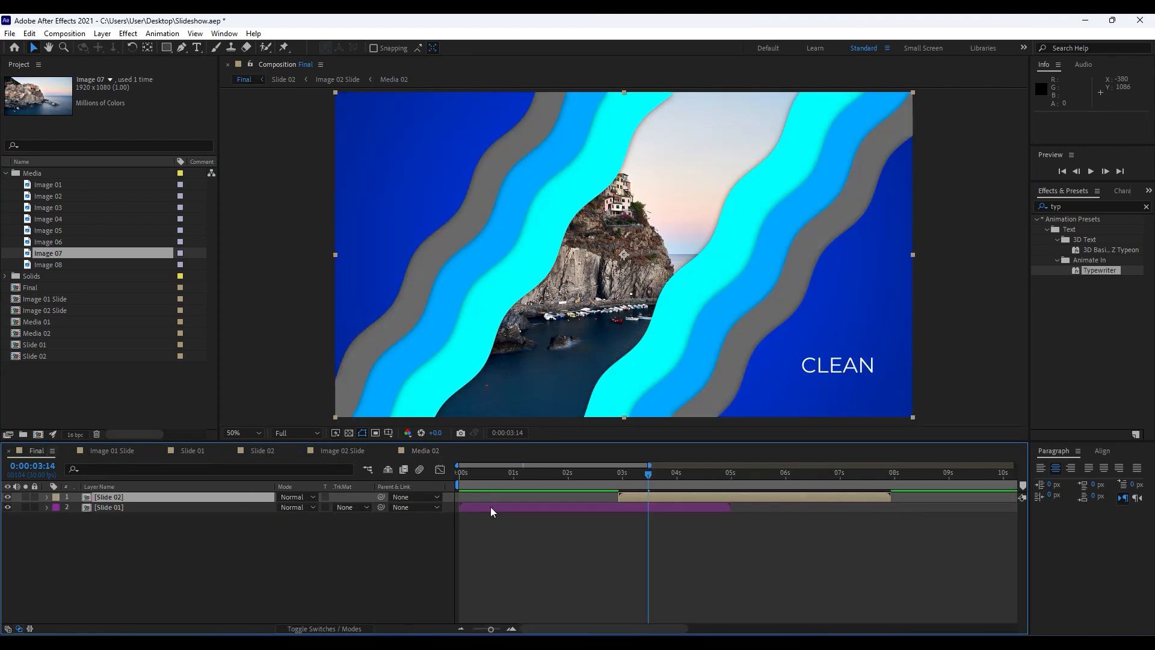
pyautogui.doubleClick(121, 500)
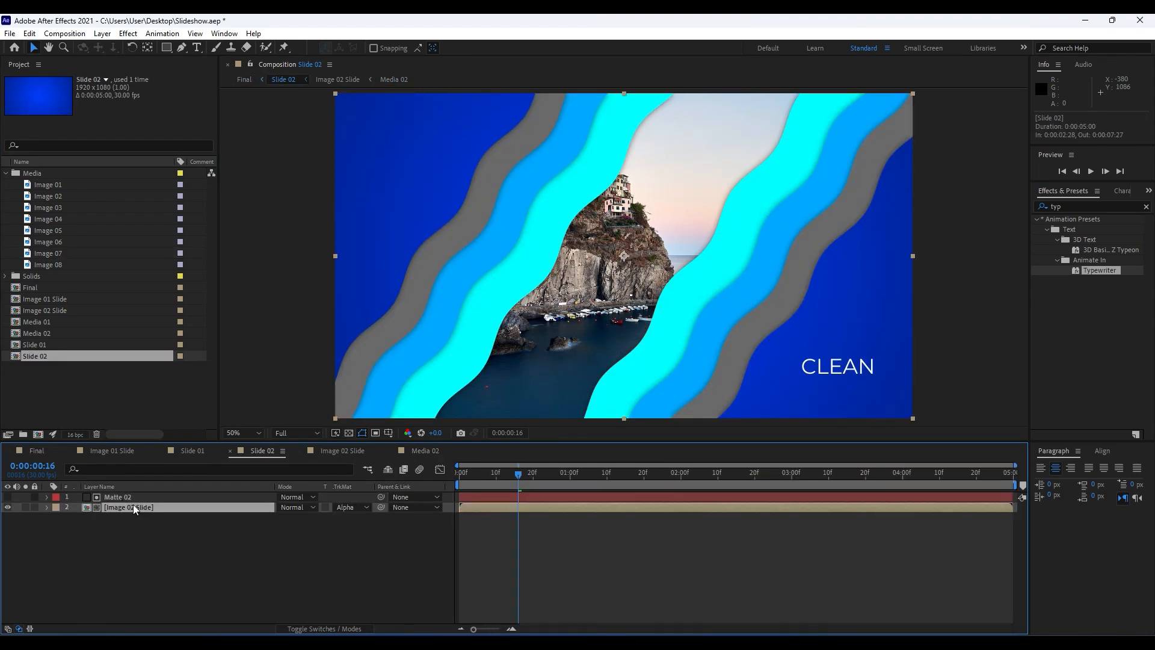
pyautogui.click(57, 452)
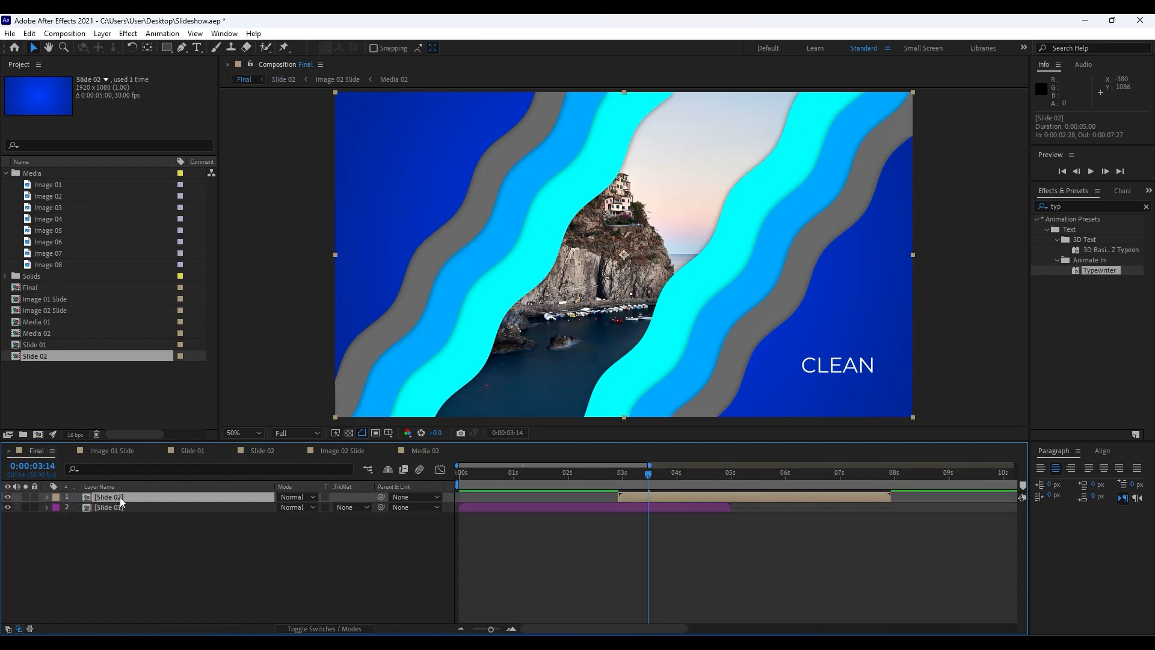
pyautogui.doubleClick(120, 497)
pyautogui.doubleClick(135, 508)
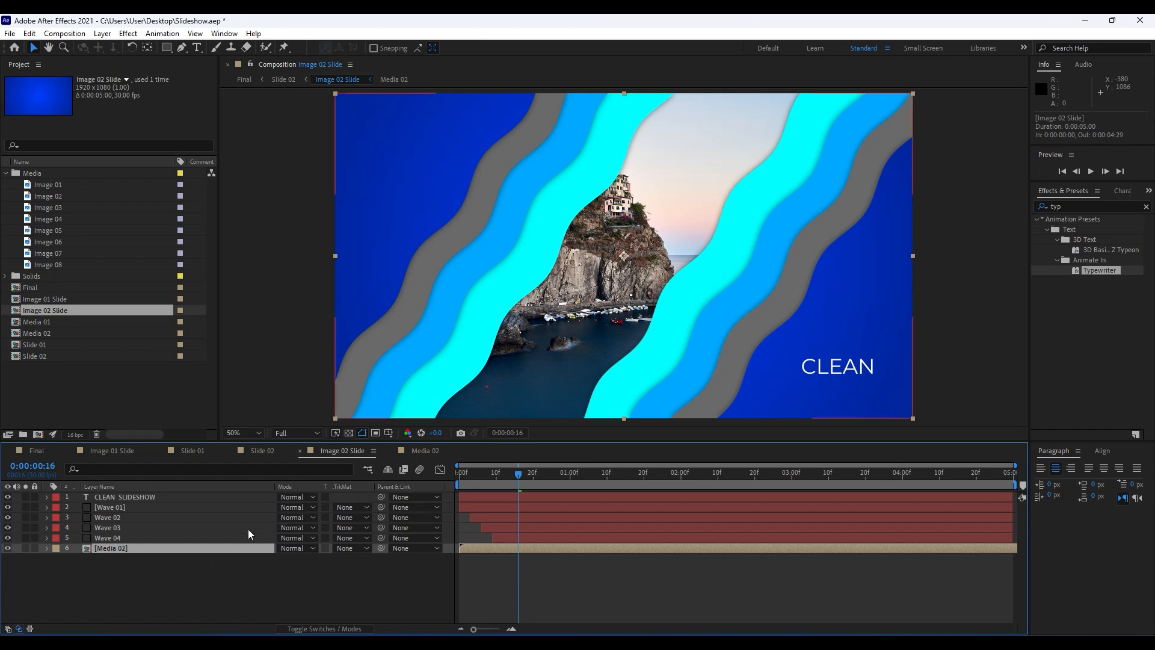
pyautogui.click(125, 566)
# Set the CC Jaws Direction to 60° on the Wave 01 and Wave 02 layers.
pyautogui.click(118, 509)
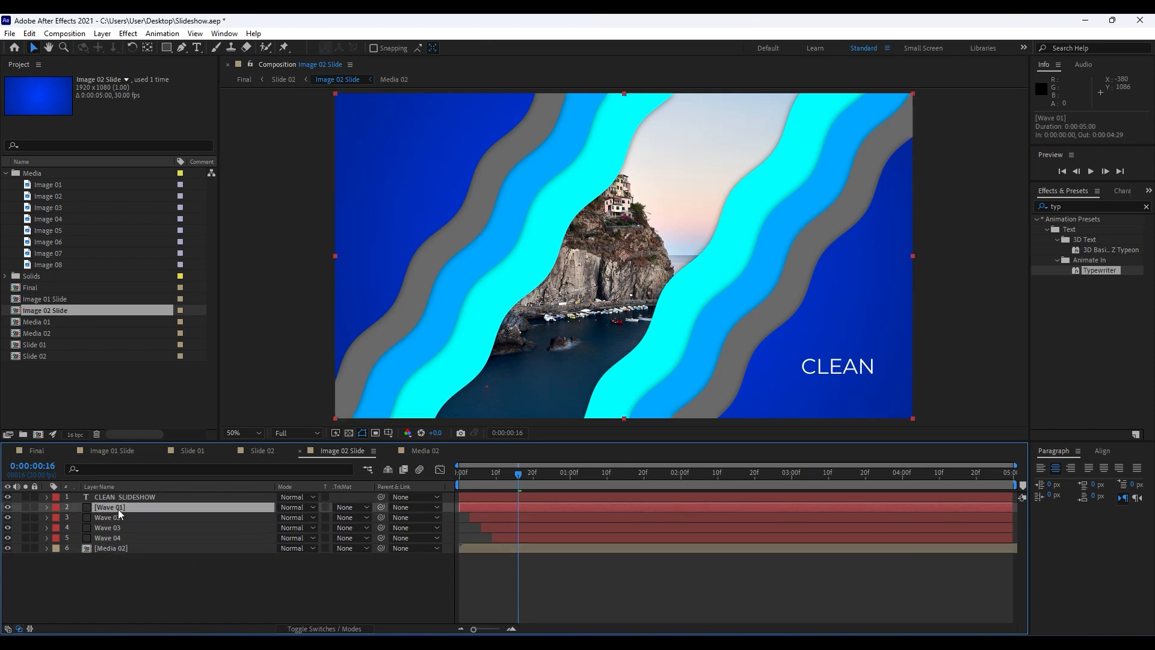
pyautogui.press('F3')
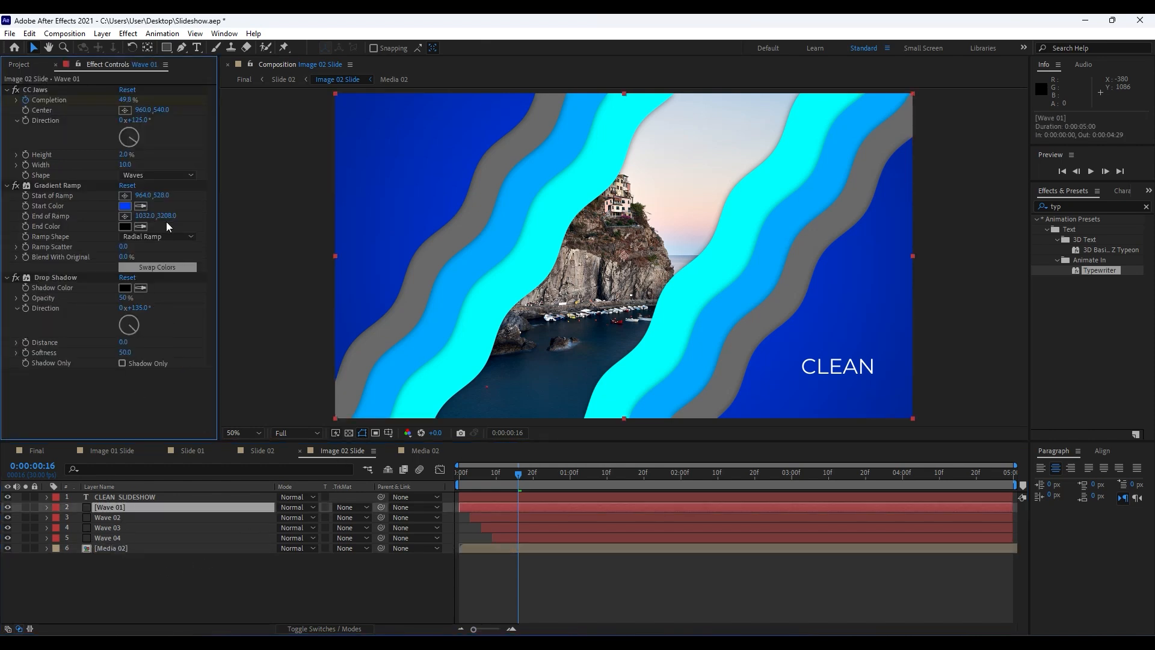
pyautogui.click(140, 120)
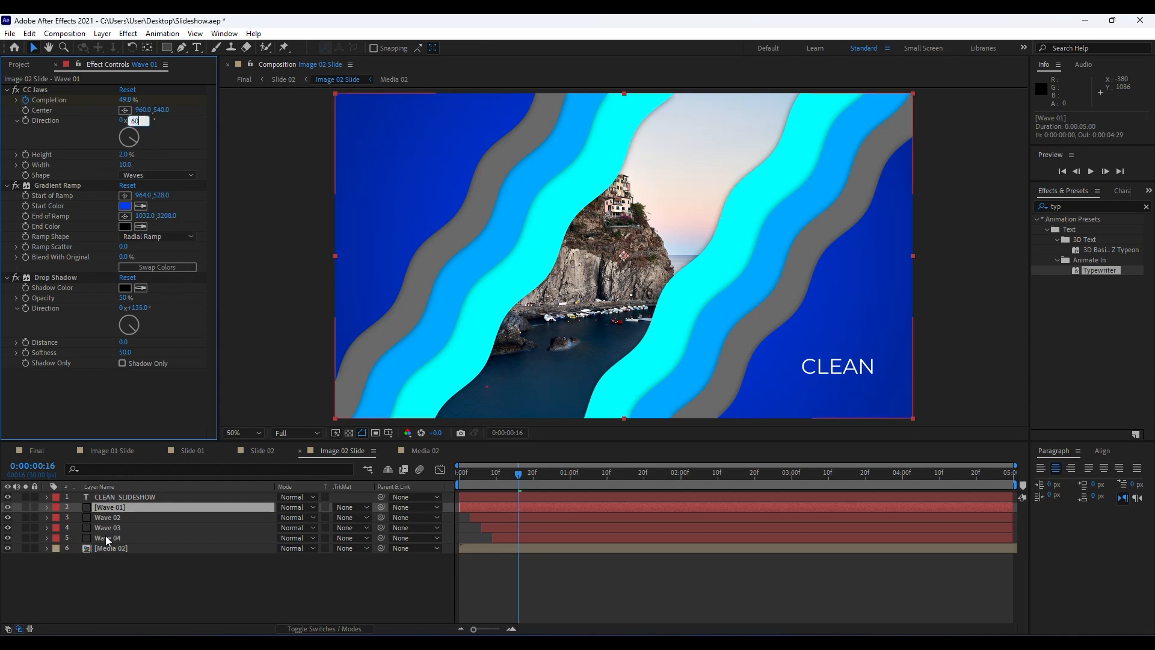
pyautogui.click(113, 517)
pyautogui.click(142, 121)
pyautogui.write('60')
pyautogui.press('Return')
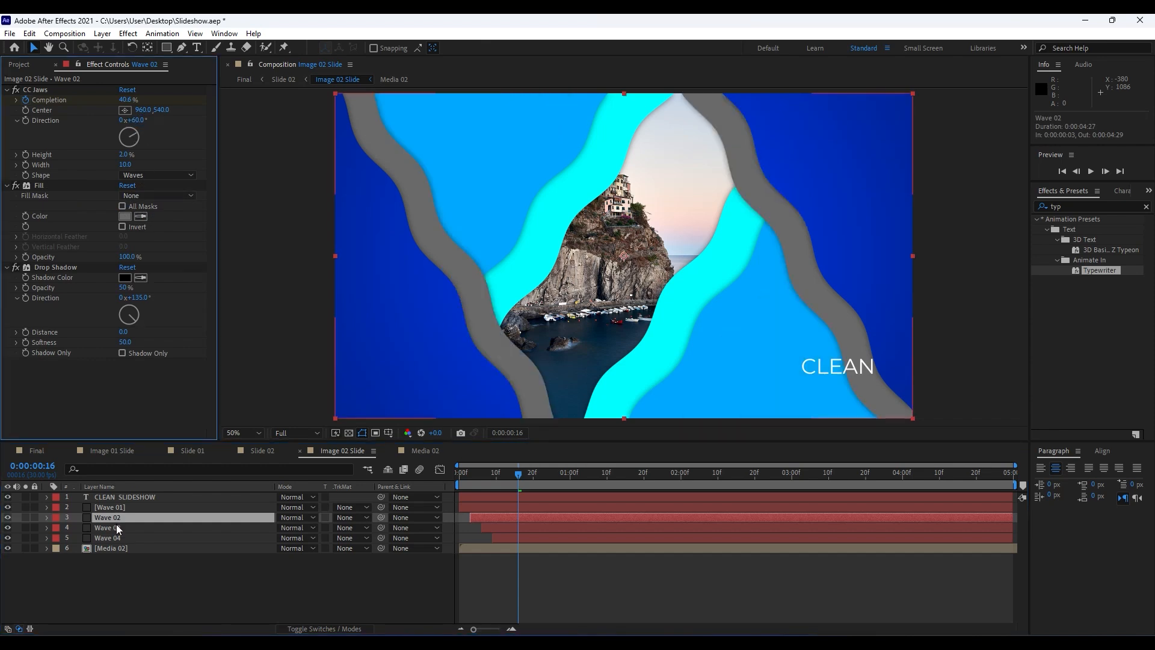
# Set the CC Jaws Direction to 60° on the Wave 03 and Wave 04 layers.
pyautogui.click(118, 527)
pyautogui.click(139, 121)
pyautogui.write('60')
pyautogui.press('Return')
pyautogui.click(113, 538)
pyautogui.click(138, 121)
pyautogui.write('60')
pyautogui.press('Return')
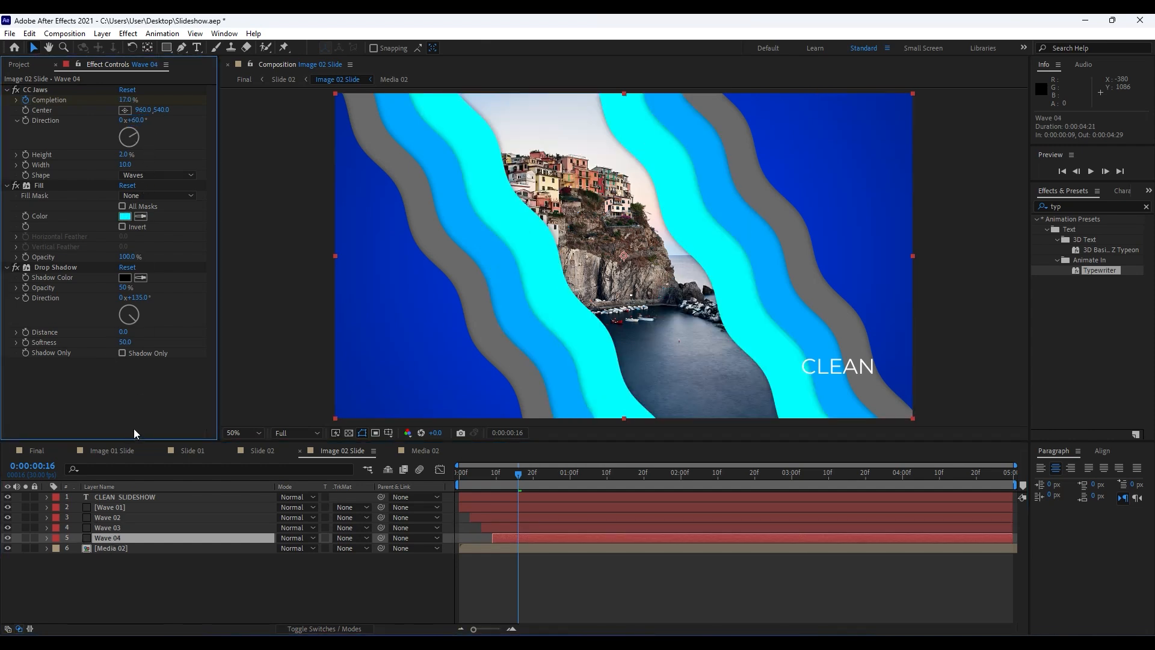
# Preview the wave animation in Image 02 Slide and scrub through it in the Slide 02 composition.
pyautogui.press('space')
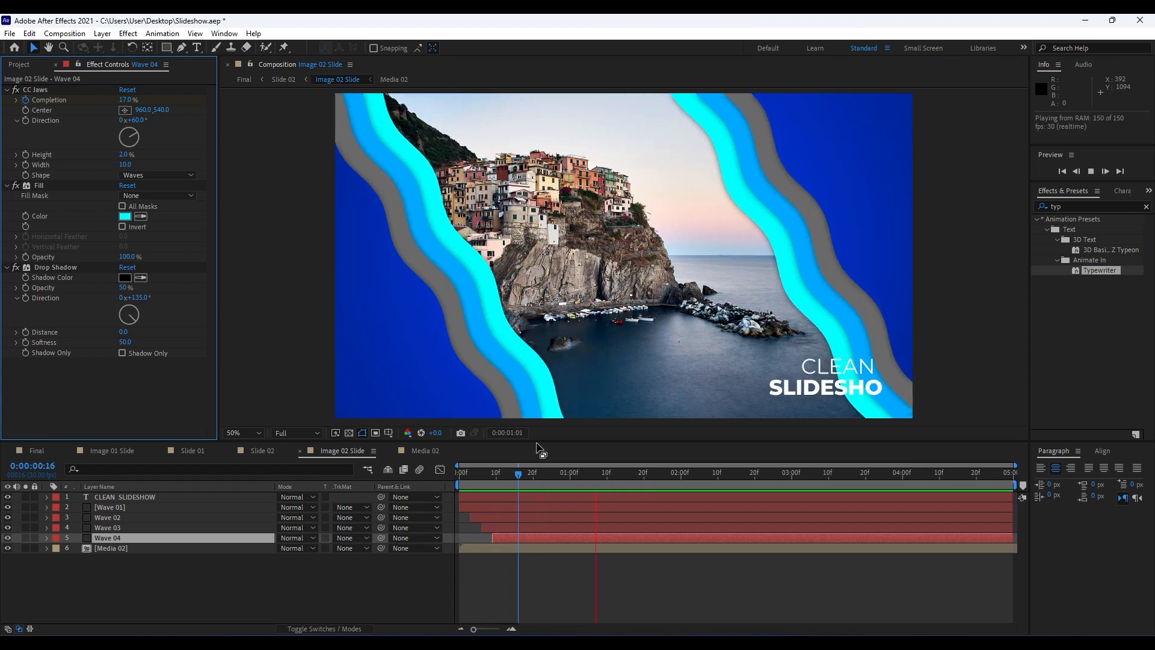
pyautogui.moveTo(476, 474); pyautogui.dragTo(587, 475)
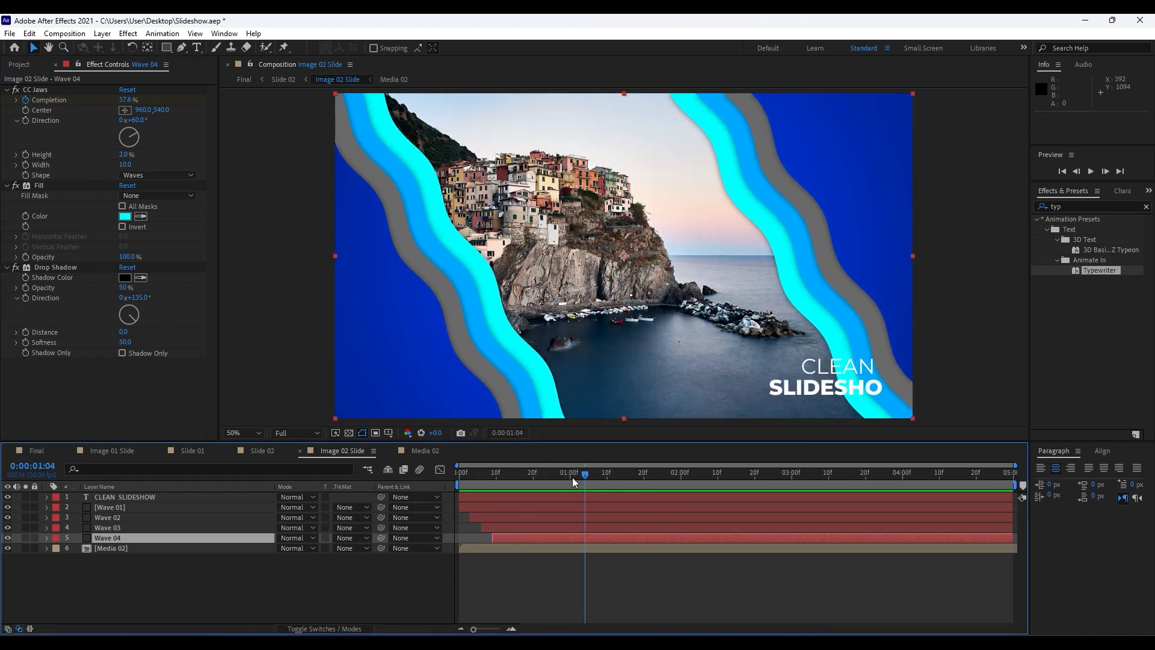
pyautogui.click(262, 450)
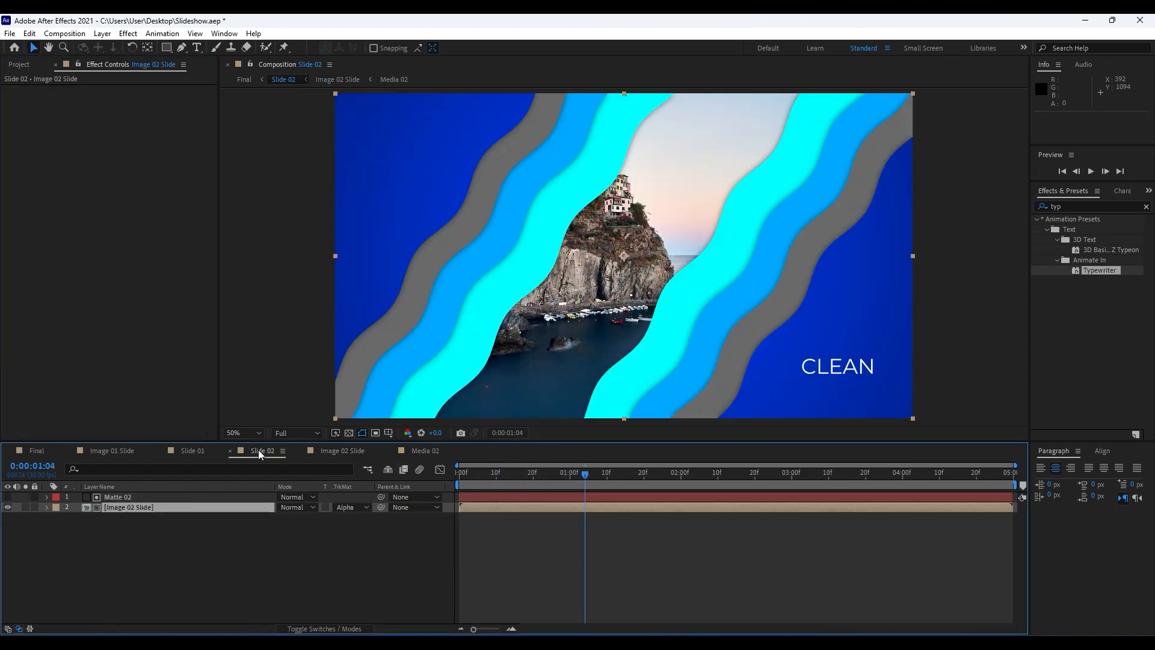
pyautogui.click(469, 476)
pyautogui.moveTo(468, 478); pyautogui.dragTo(625, 477)
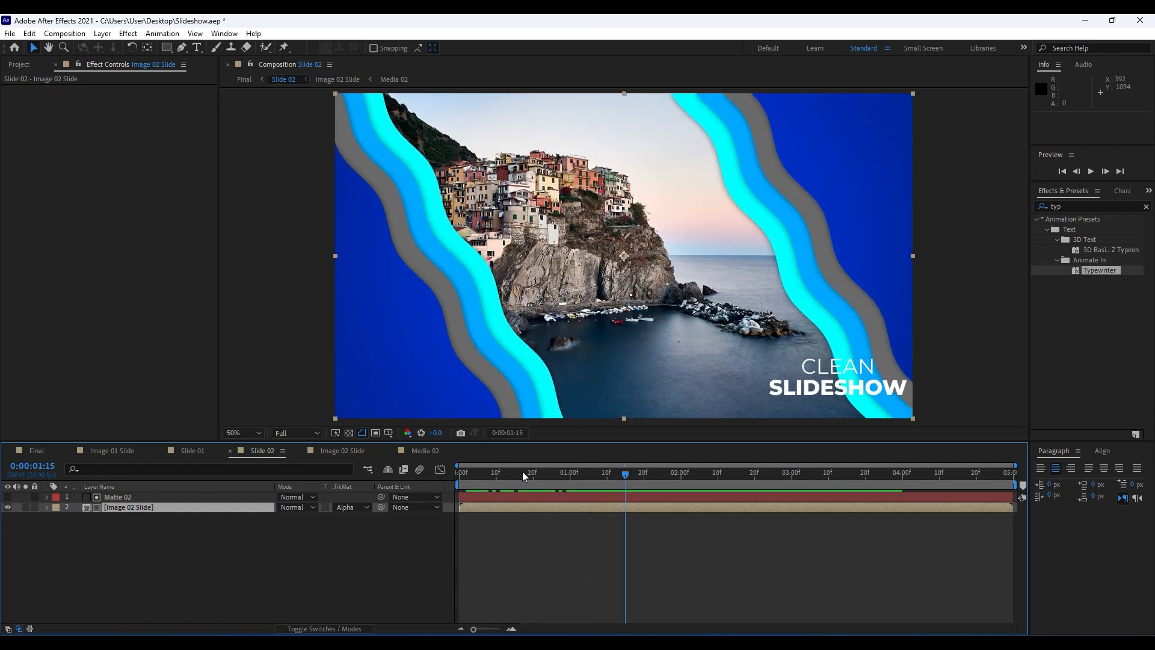
# Move the title text in Image 02 Slide to the lower-left corner of the frame.
pyautogui.click(343, 451)
pyautogui.click(125, 497)
pyautogui.moveTo(842, 386); pyautogui.dragTo(380, 371)
# Change the title's first line to "COOL" and its second line to "INTRO".
pyautogui.doubleClick(168, 498)
pyautogui.write('COOL')
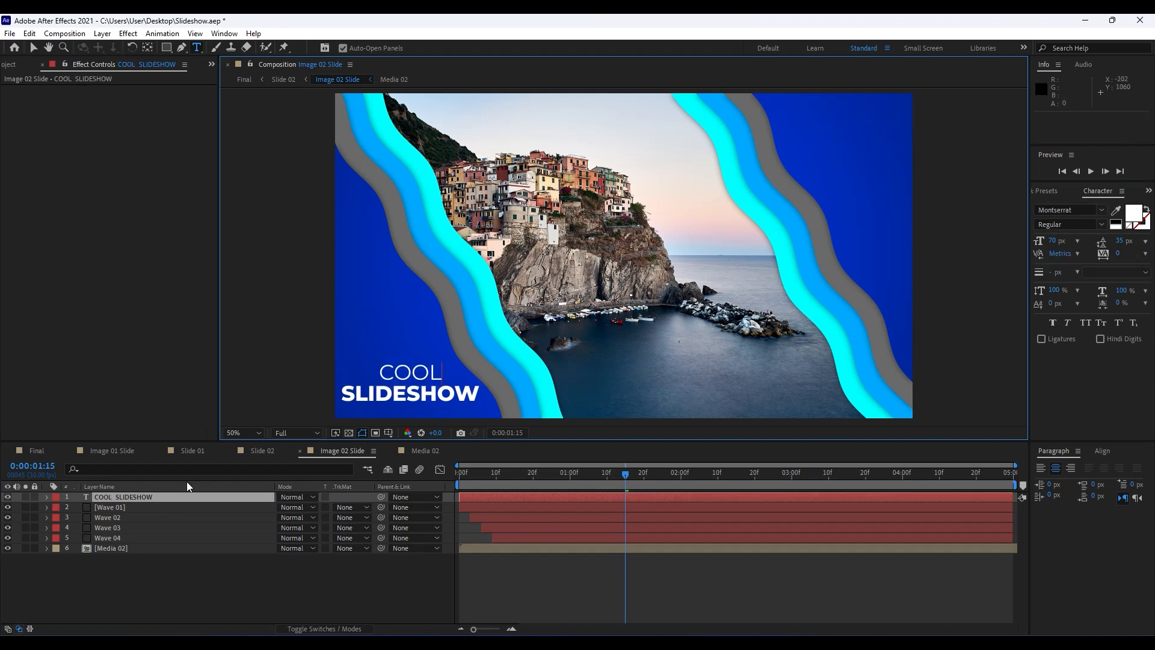
pyautogui.click(160, 588)
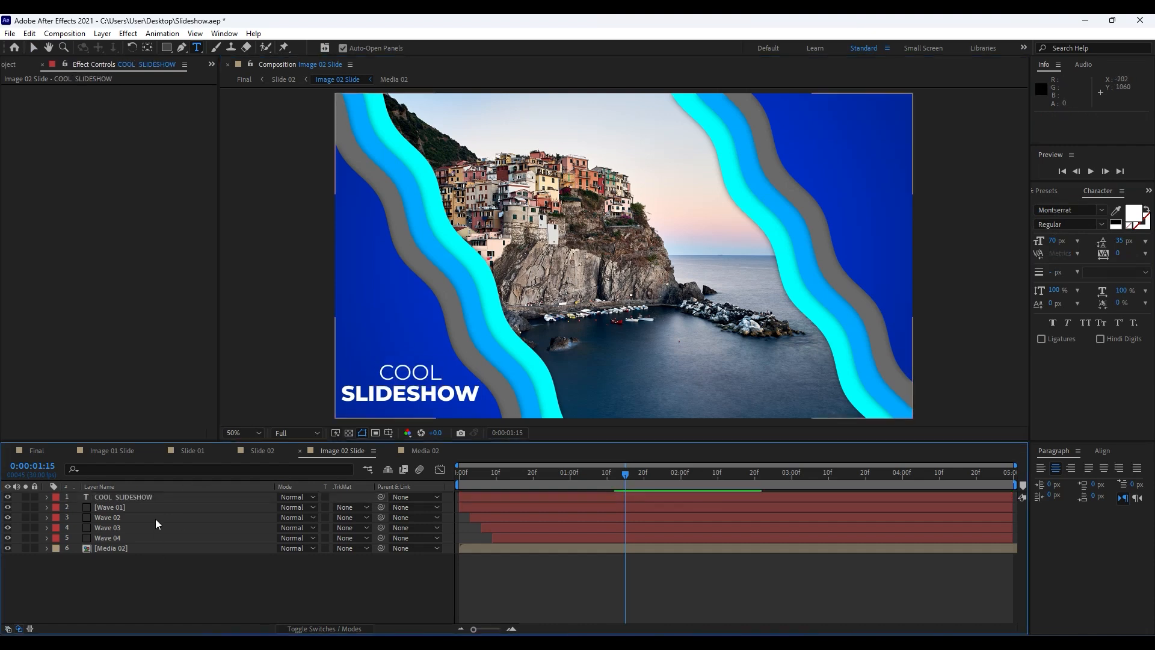
pyautogui.doubleClick(146, 498)
pyautogui.moveTo(480, 394); pyautogui.dragTo(339, 389)
pyautogui.write('INTRO')
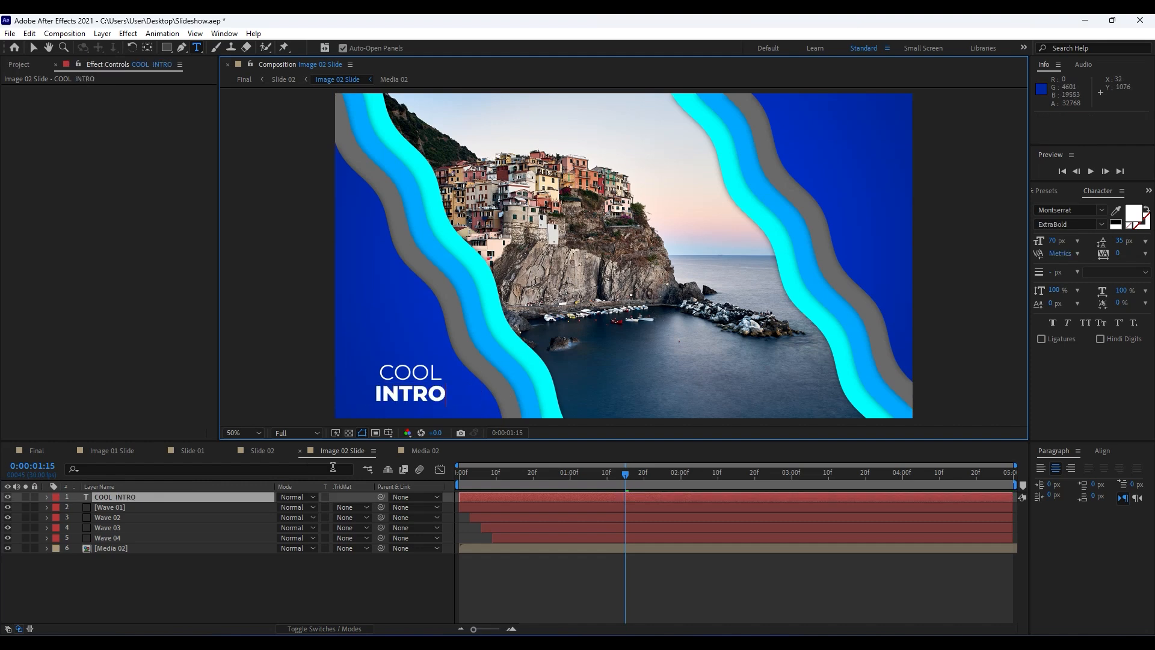
pyautogui.click(189, 588)
# Return to the Final composition and scrub through the transition from Slide 01 into Slide 02.
pyautogui.click(48, 451)
pyautogui.moveTo(541, 475); pyautogui.dragTo(833, 461)
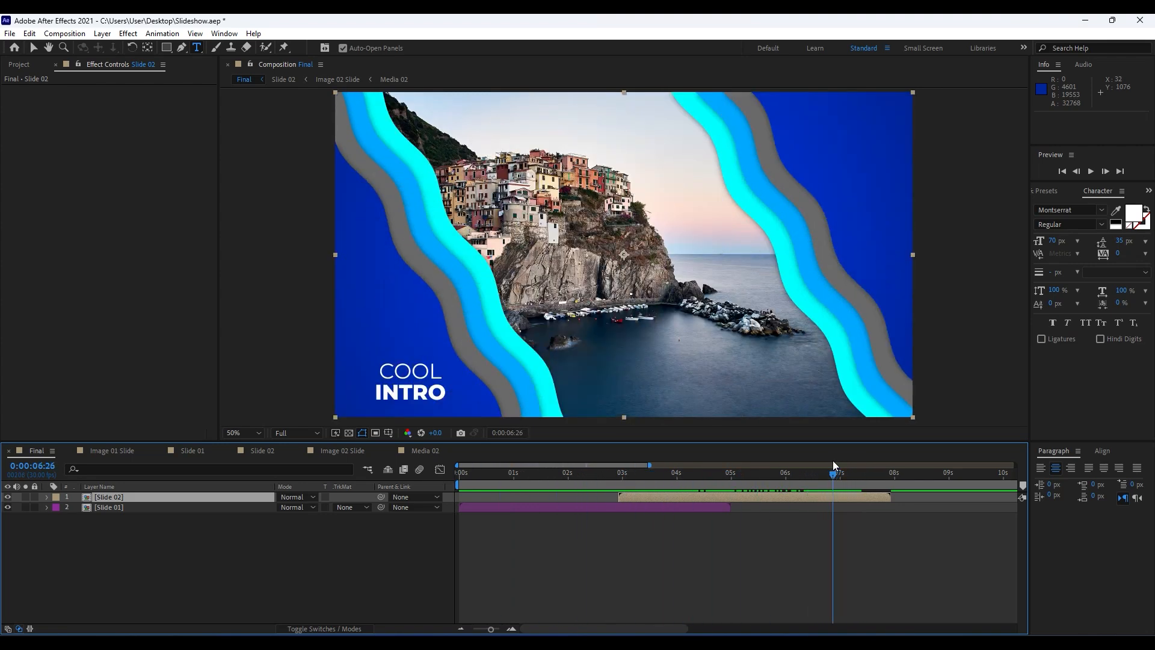
# In the Slide 02 composition, set the CC Jaws direction of Matte 02 to 60°.
pyautogui.click(132, 557)
pyautogui.doubleClick(125, 497)
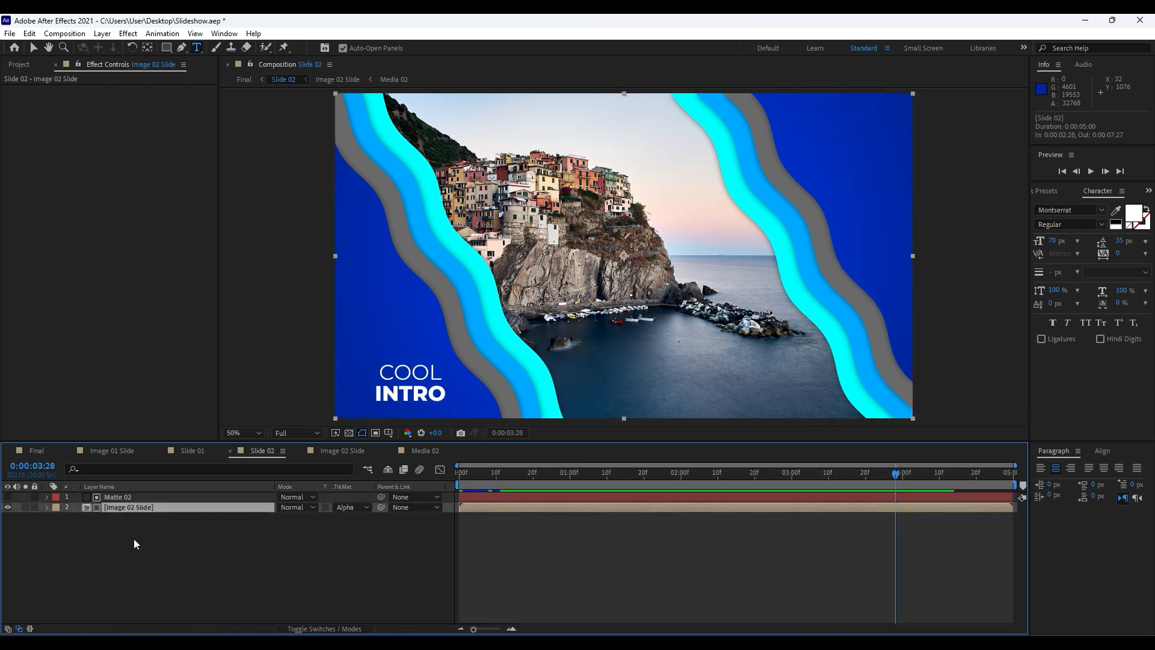
pyautogui.click(124, 497)
pyautogui.press('F3')
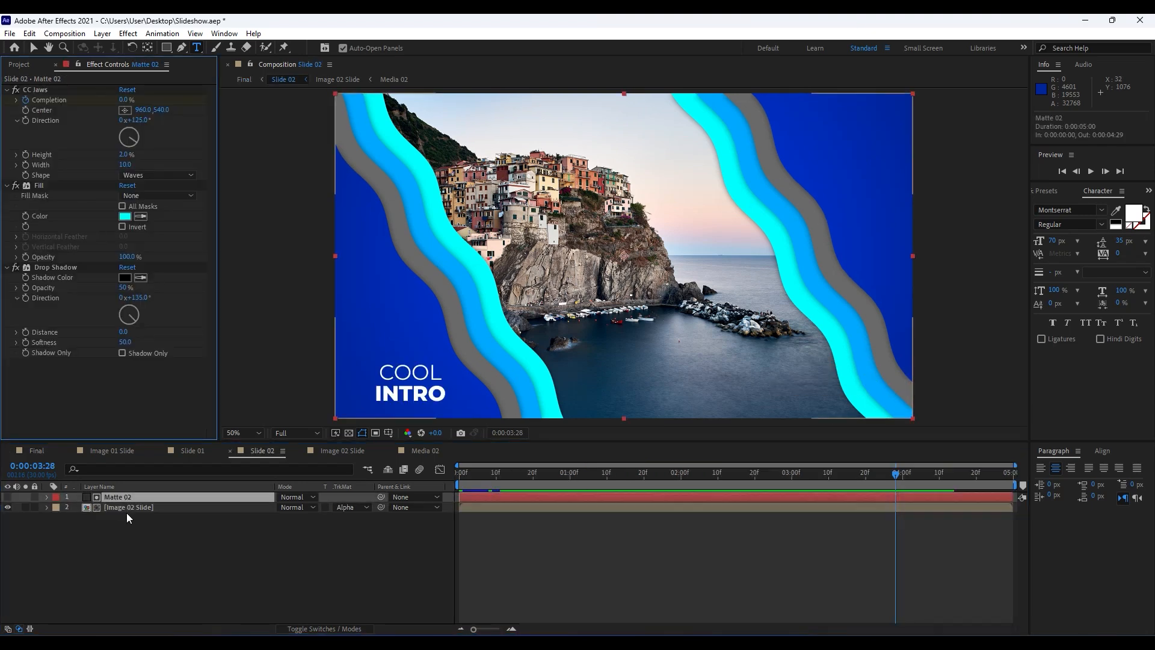
pyautogui.click(137, 119)
pyautogui.write('60')
pyautogui.press('Return')
# Return to the Final composition and scrub through the changed matte transition between the two slides.
pyautogui.click(46, 452)
pyautogui.moveTo(716, 478); pyautogui.dragTo(630, 470)
pyautogui.click(696, 462)
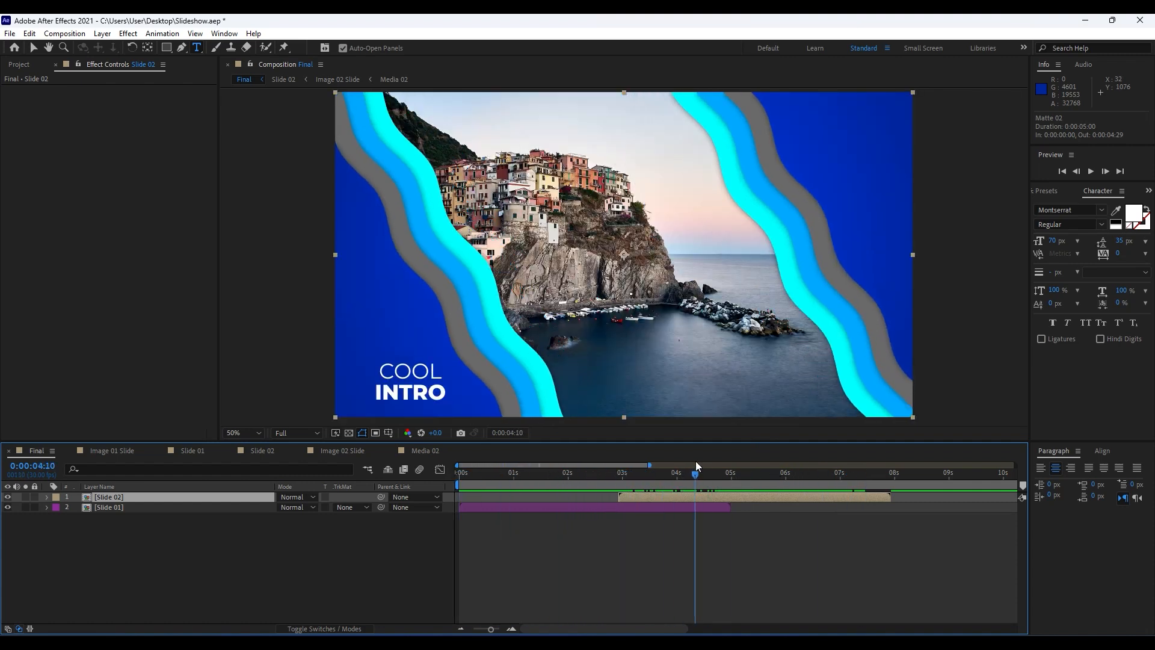
# In Image 01 Slide, scale the Media 01 layer to 120% and add a Scale keyframe at the first frame.
pyautogui.press('v')
pyautogui.doubleClick(124, 506)
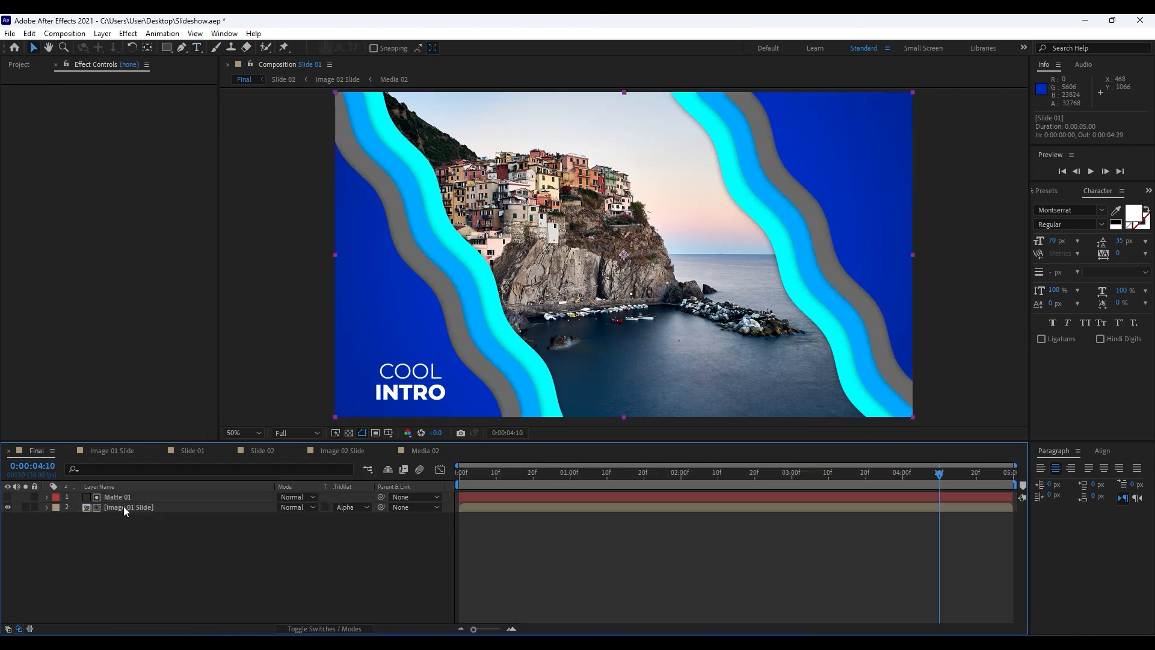
pyautogui.doubleClick(143, 507)
pyautogui.click(121, 549)
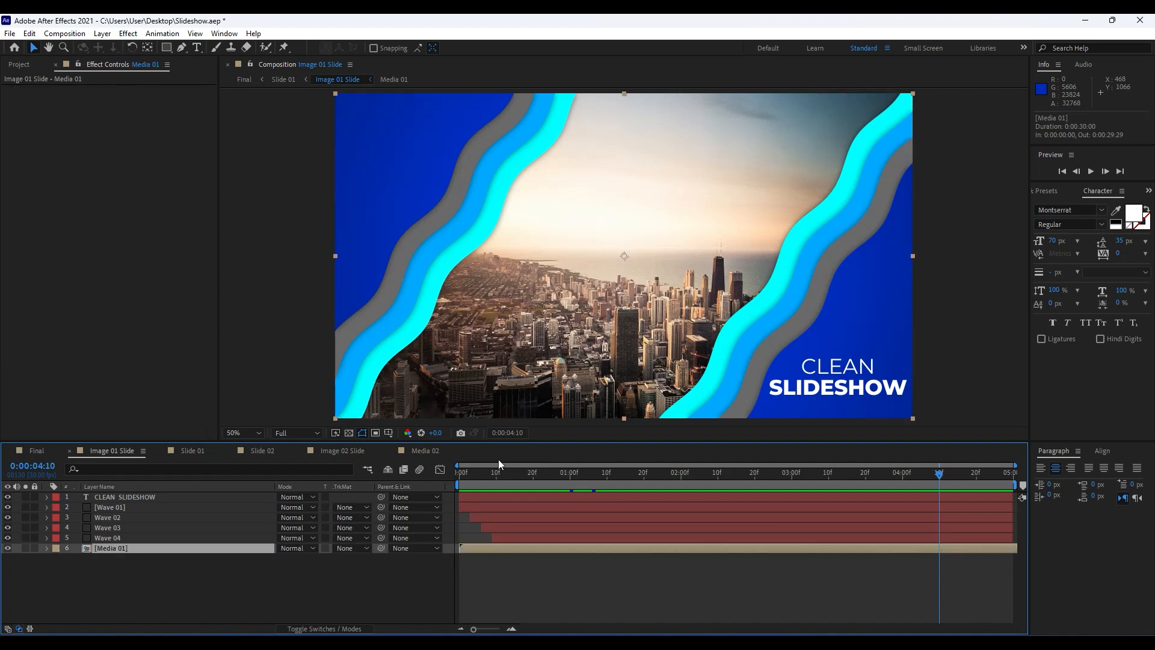
pyautogui.press('Home')
pyautogui.press('s')
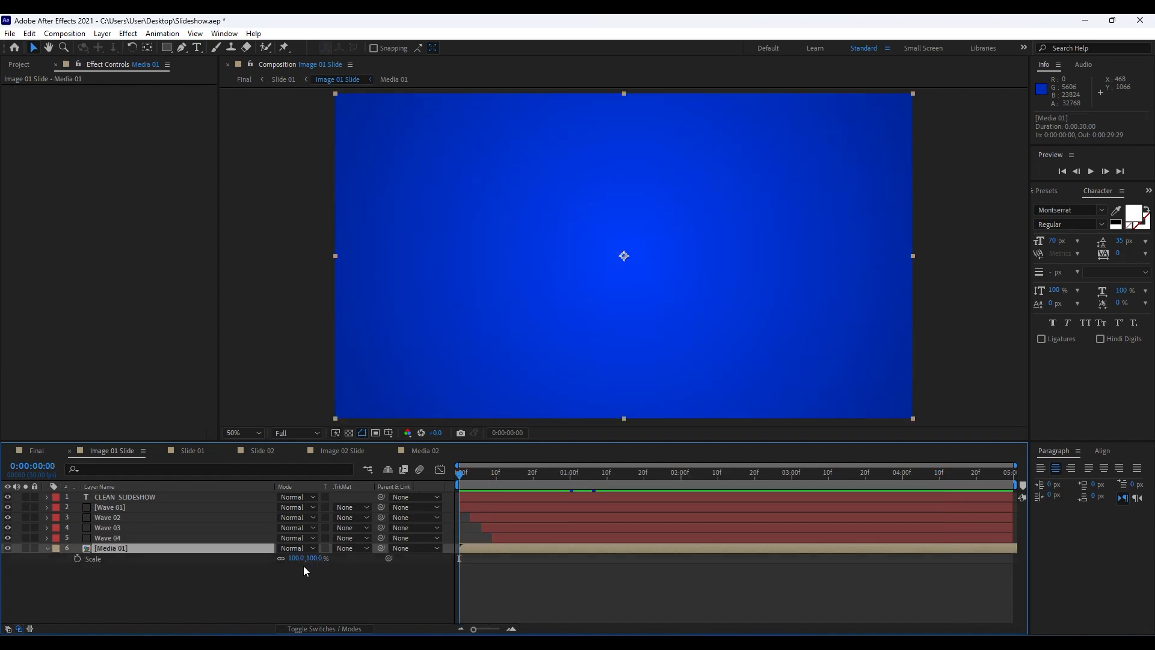
pyautogui.click(297, 559)
pyautogui.write('120')
pyautogui.click(309, 572)
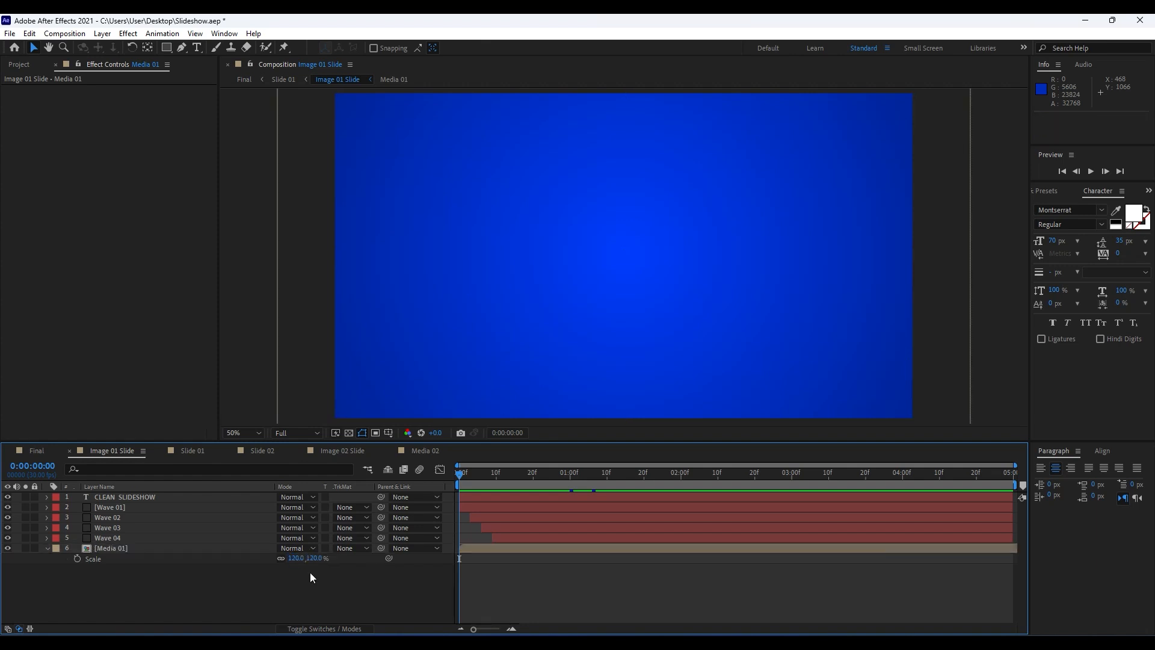
pyautogui.click(79, 558)
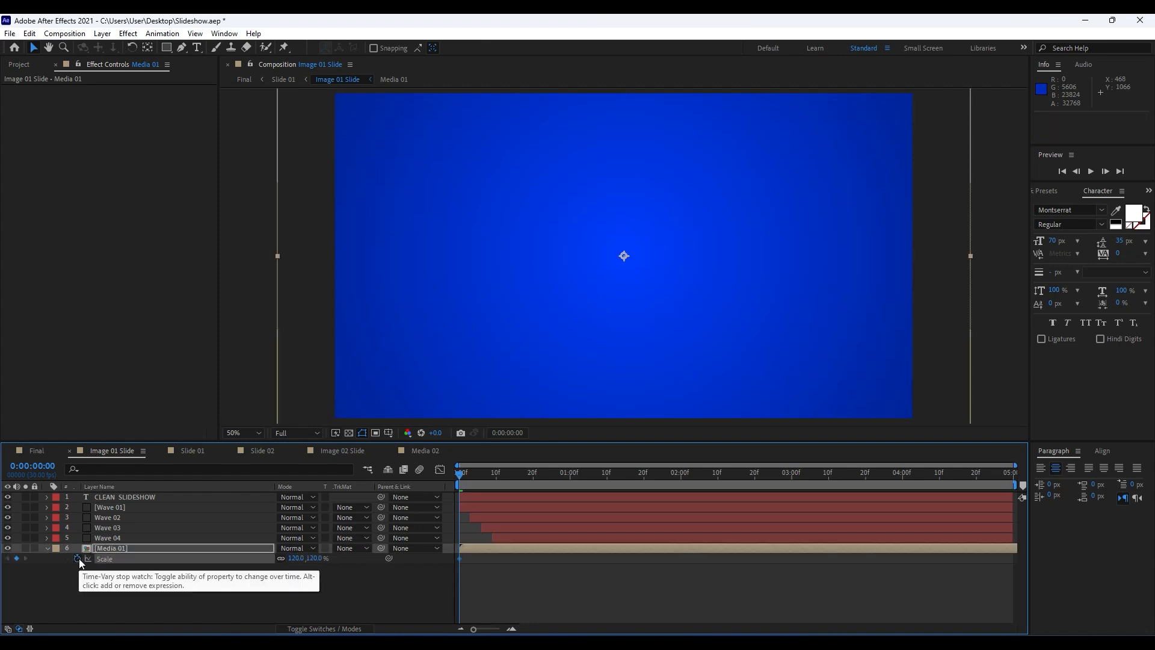
# Add a second Scale keyframe of 100% to Media 01 at 0:00:04:00.
pyautogui.click(465, 476)
pyautogui.moveTo(465, 477); pyautogui.dragTo(903, 483)
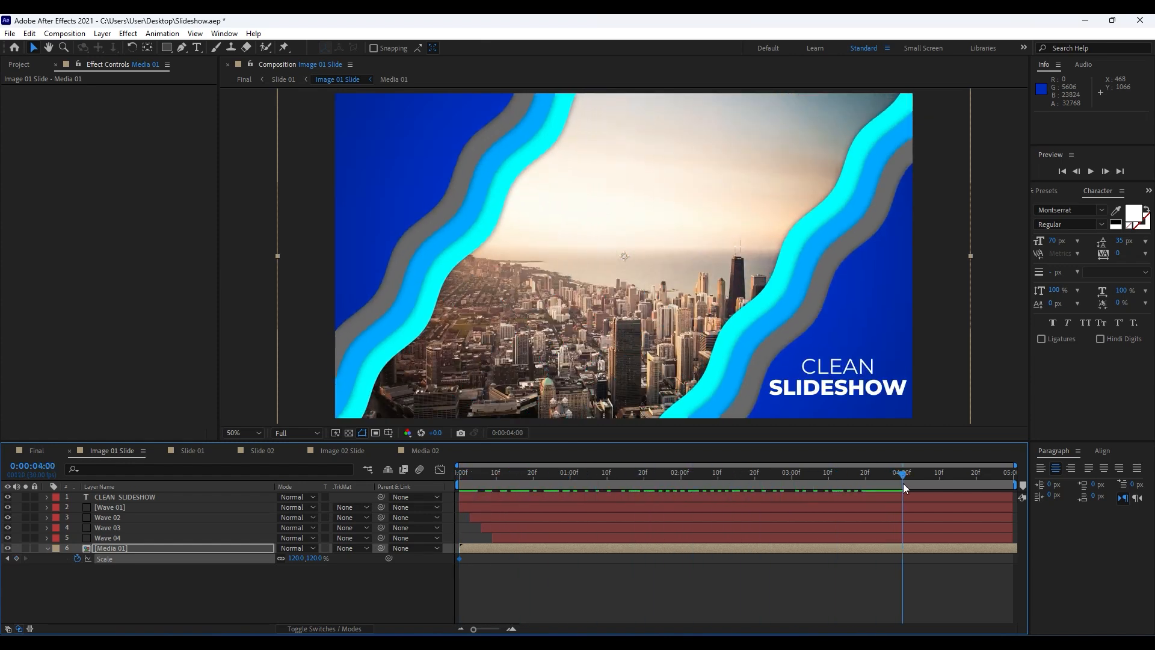
pyautogui.click(296, 559)
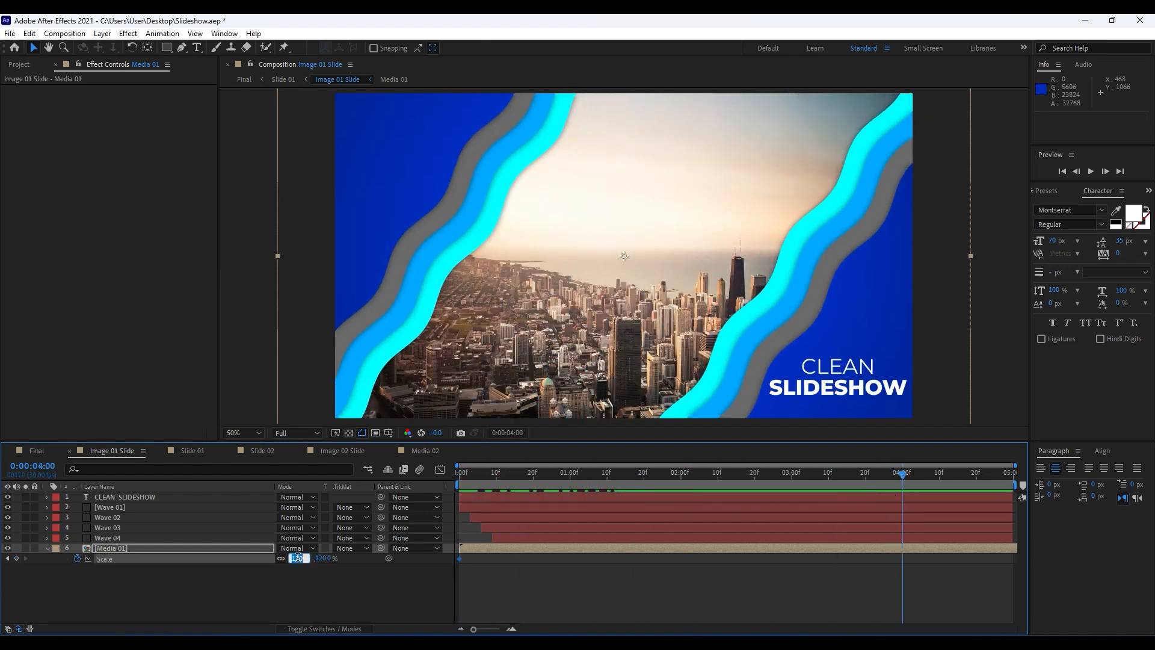
pyautogui.click(280, 597)
# Copy Media 01's Scale keyframes onto the Media 02 layer at the first frame of Image 02 Slide and reveal them.
pyautogui.click(106, 560)
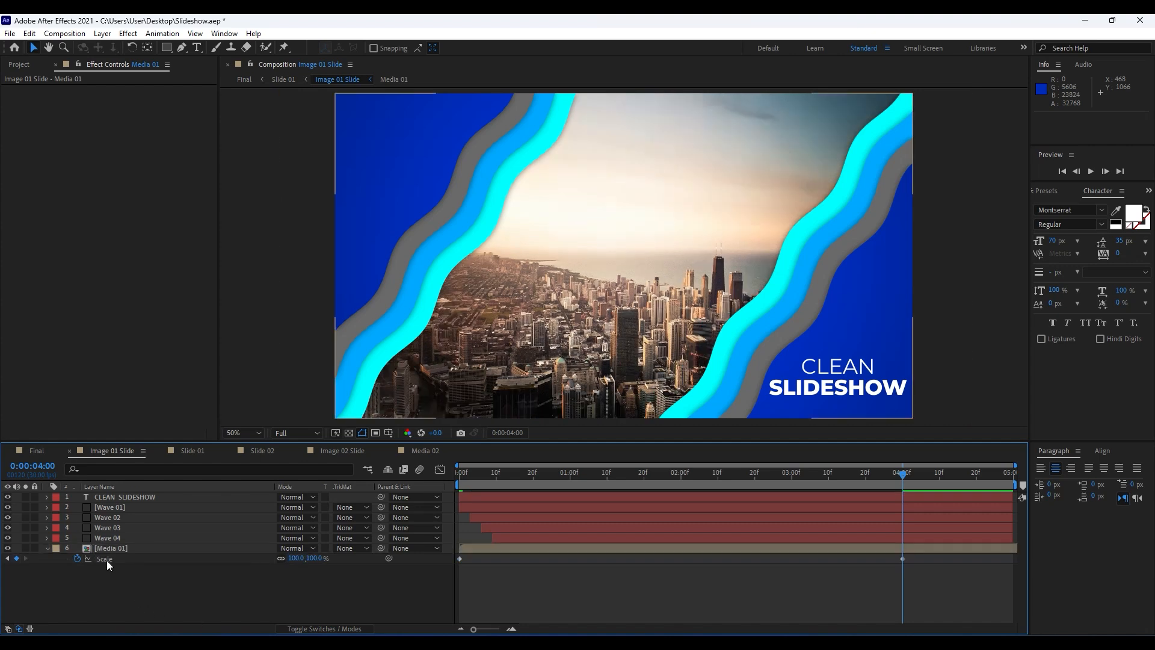
pyautogui.hotkey('ctrl', 'c')
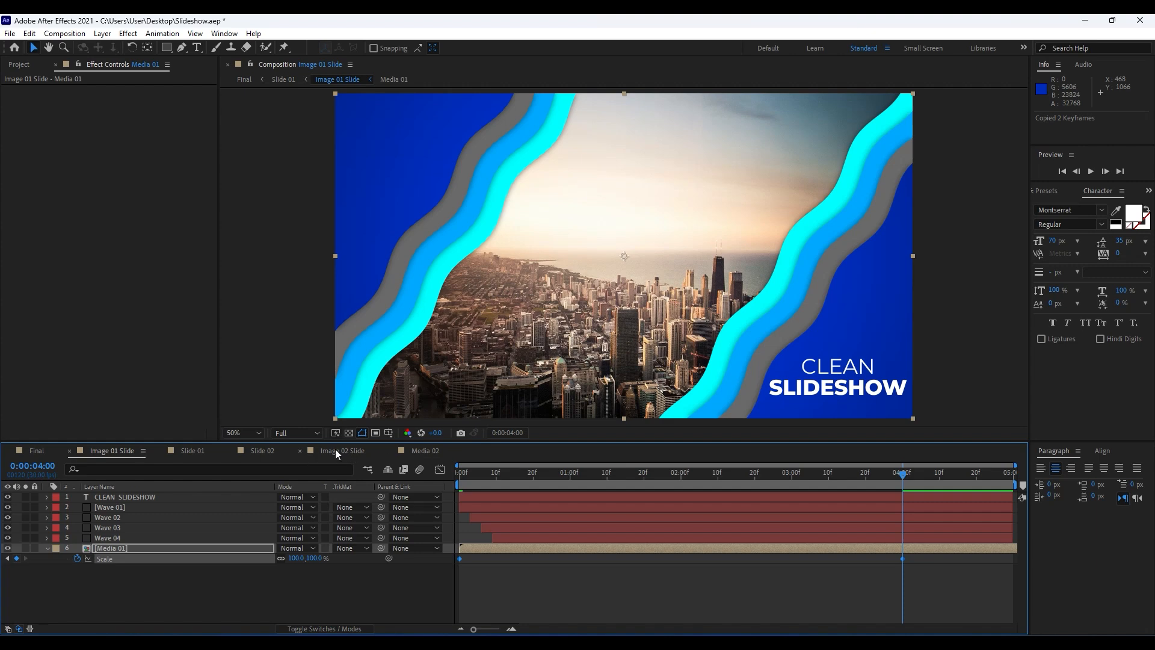
pyautogui.click(348, 453)
pyautogui.press('Home')
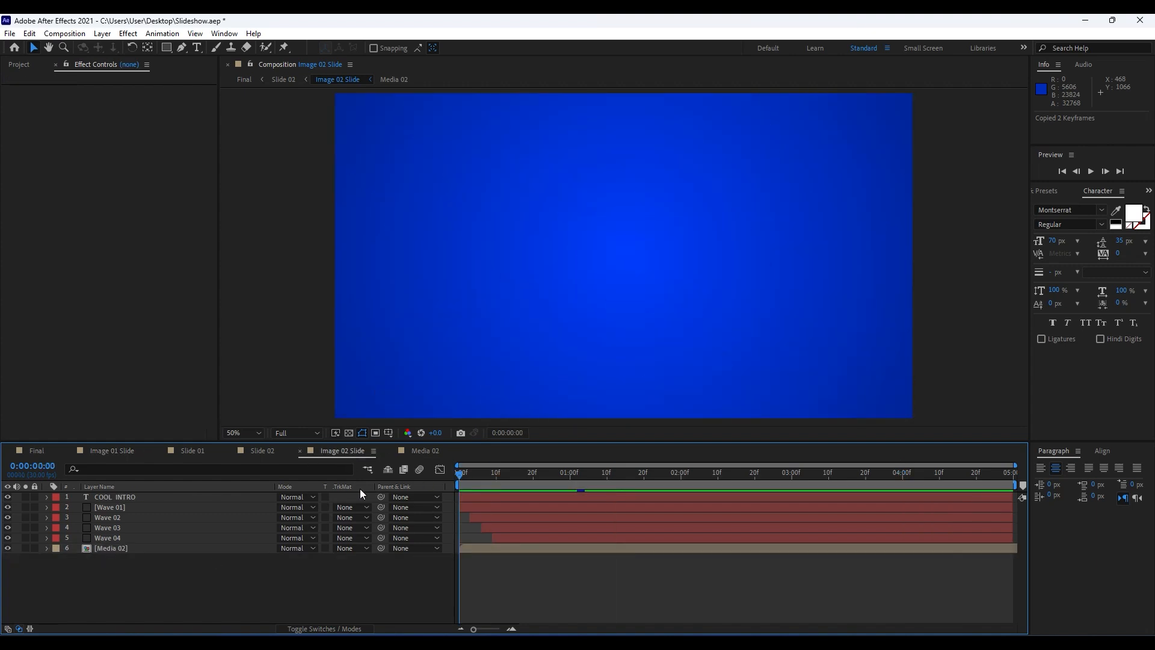
pyautogui.click(127, 550)
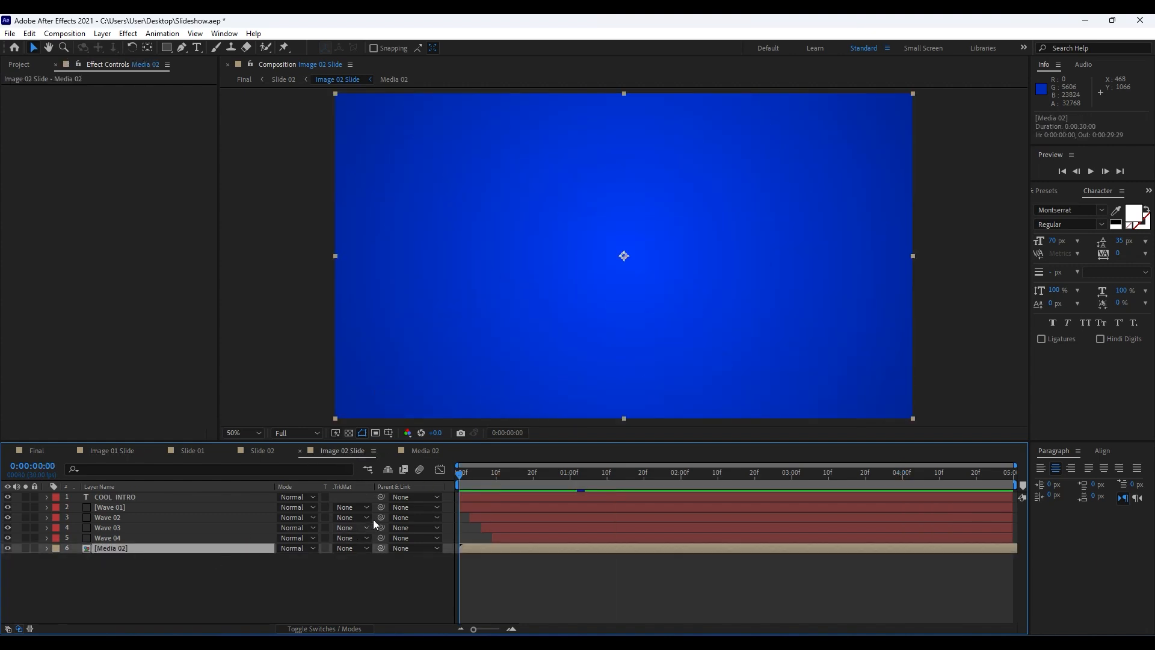
pyautogui.moveTo(465, 476)
pyautogui.mouseDown()
pyautogui.moveTo(512, 476)
pyautogui.moveTo(441, 475)
pyautogui.moveTo(497, 476)
pyautogui.moveTo(463, 475)
pyautogui.mouseUp()
pyautogui.hotkey('ctrl', 'v')
pyautogui.press('u')
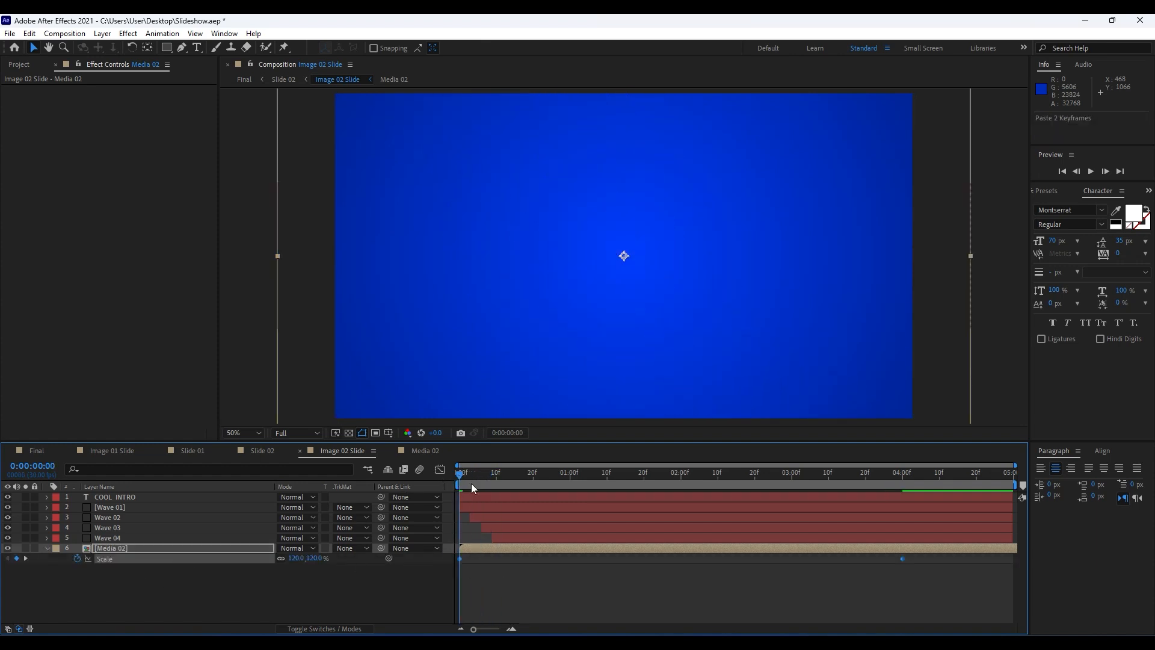
# Scrub through the zoom in Image 02 Slide and play back the Final composition.
pyautogui.moveTo(464, 476); pyautogui.dragTo(488, 475)
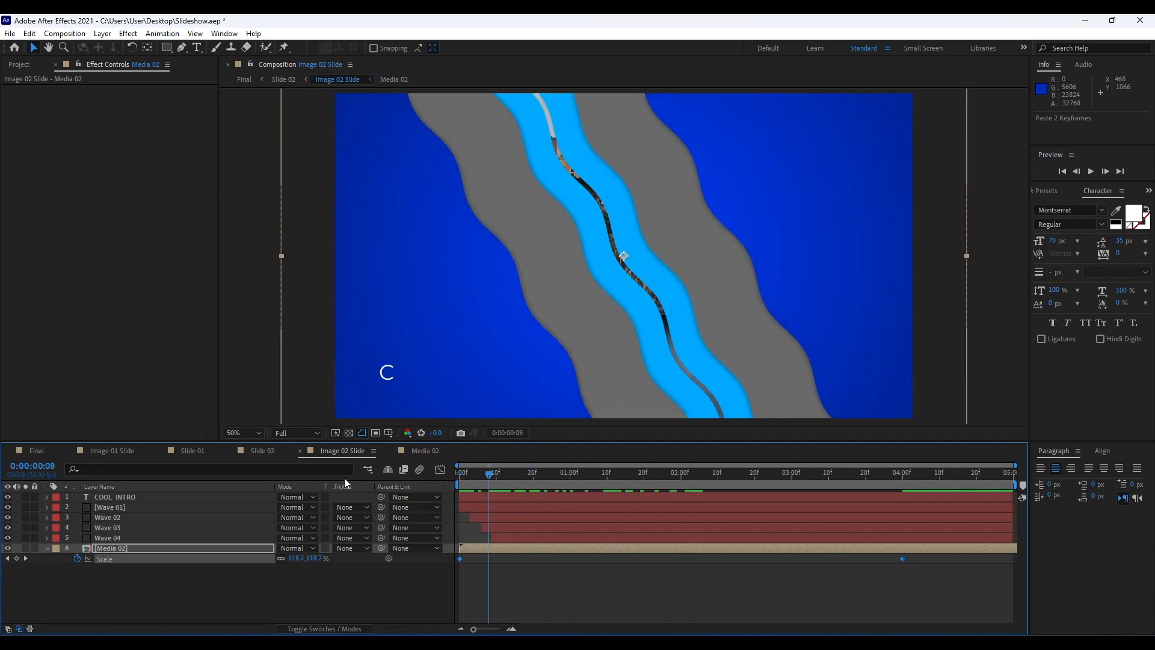
pyautogui.click(29, 453)
pyautogui.press('space')
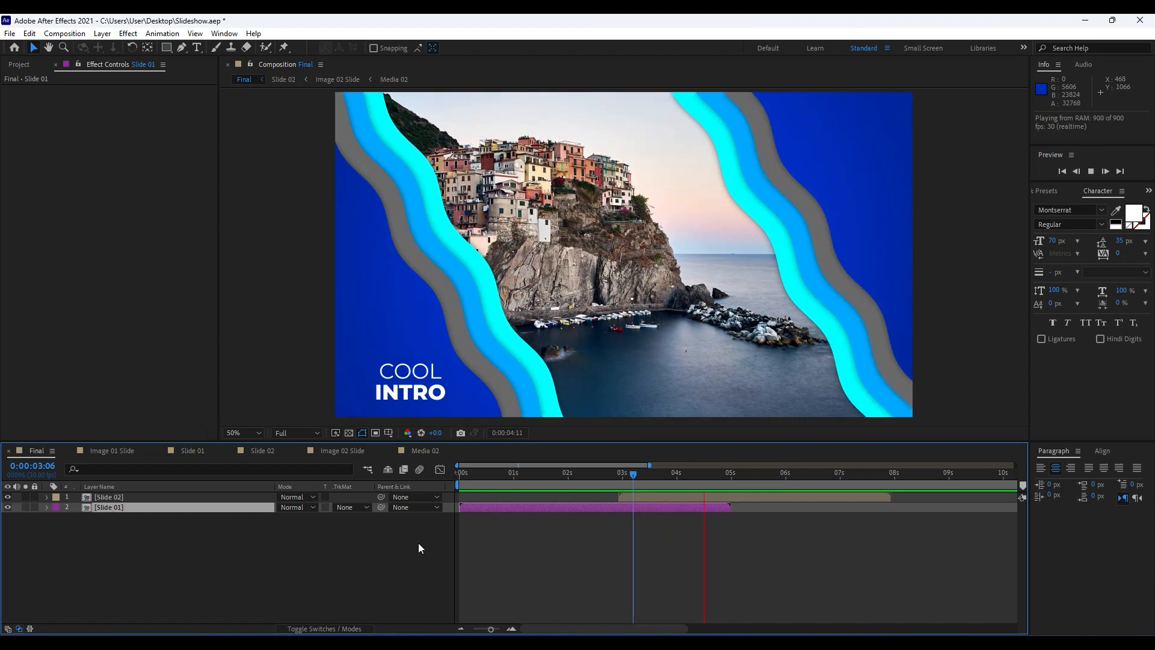
pyautogui.click(652, 474)
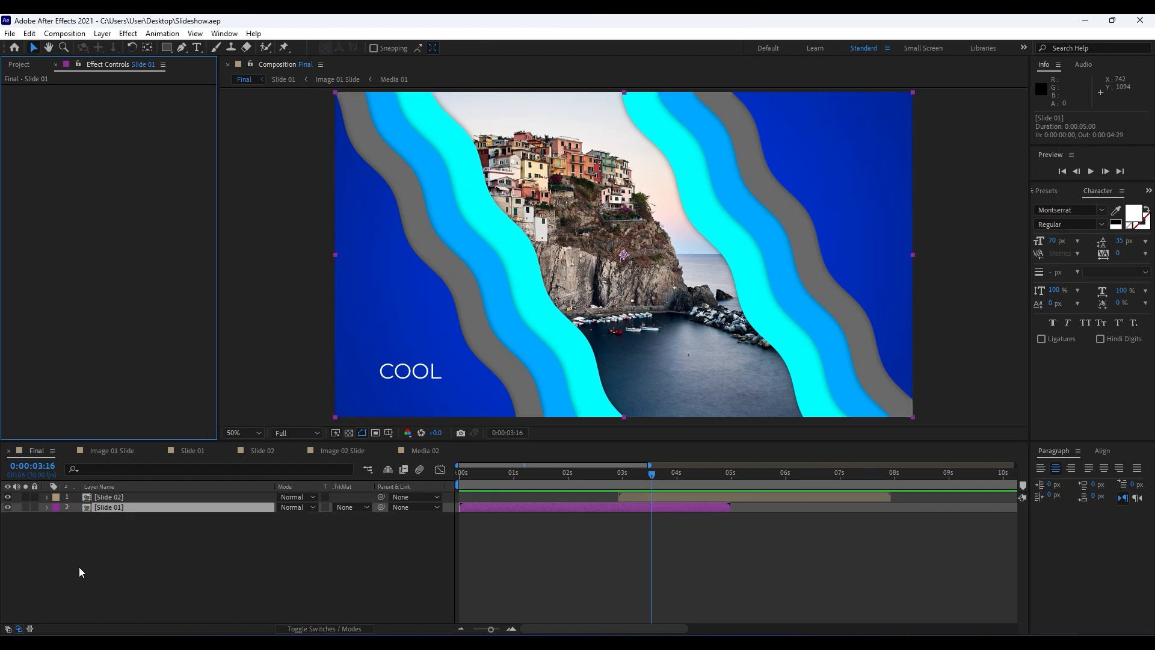
# Change the label color of the Slide 02 layer in the Final composition to Purple.
pyautogui.click(72, 547)
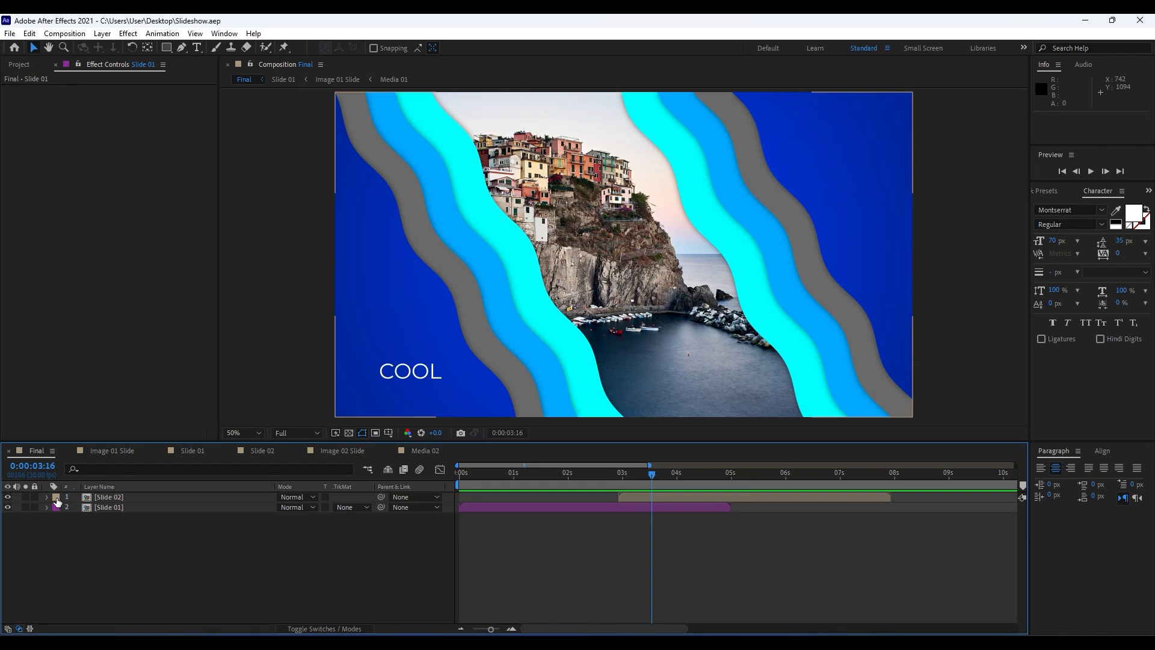
pyautogui.click(57, 498)
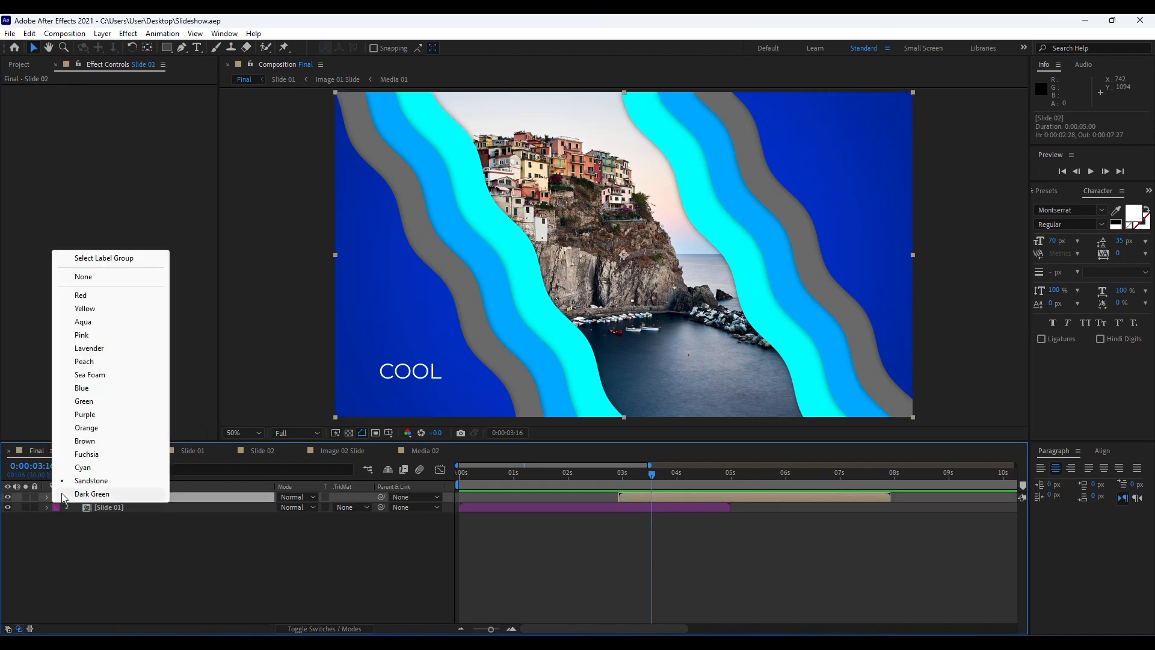
pyautogui.click(87, 414)
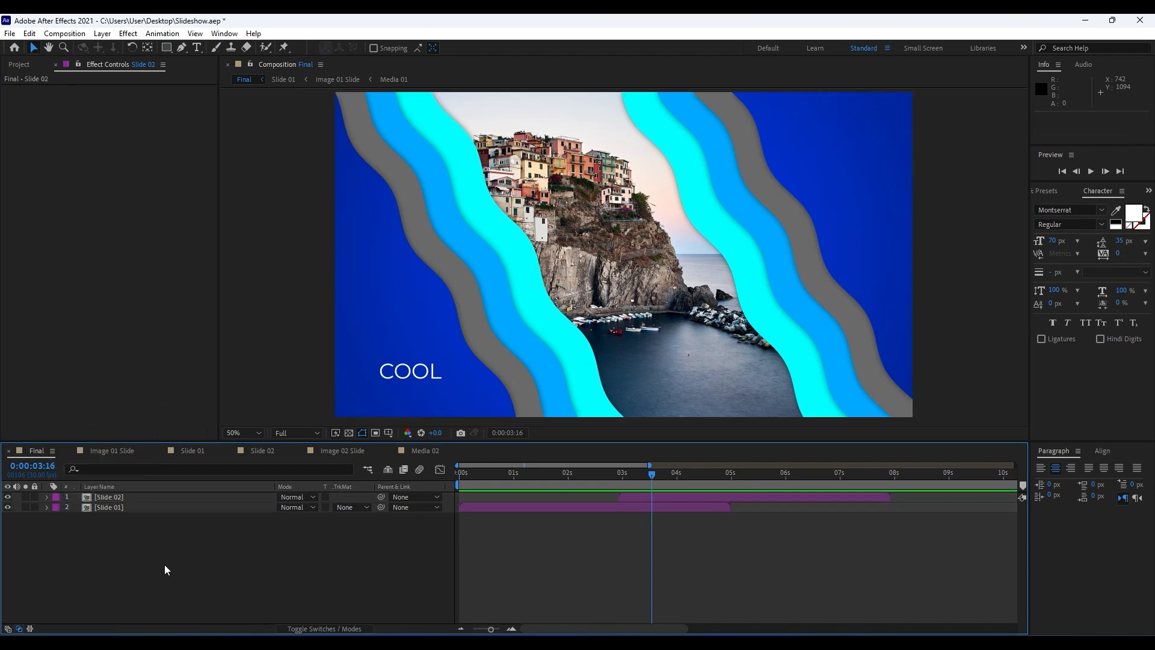
# Add an adjustment layer above both slides in the Final composition and name it Vignette.
pyautogui.rightClick(149, 577)
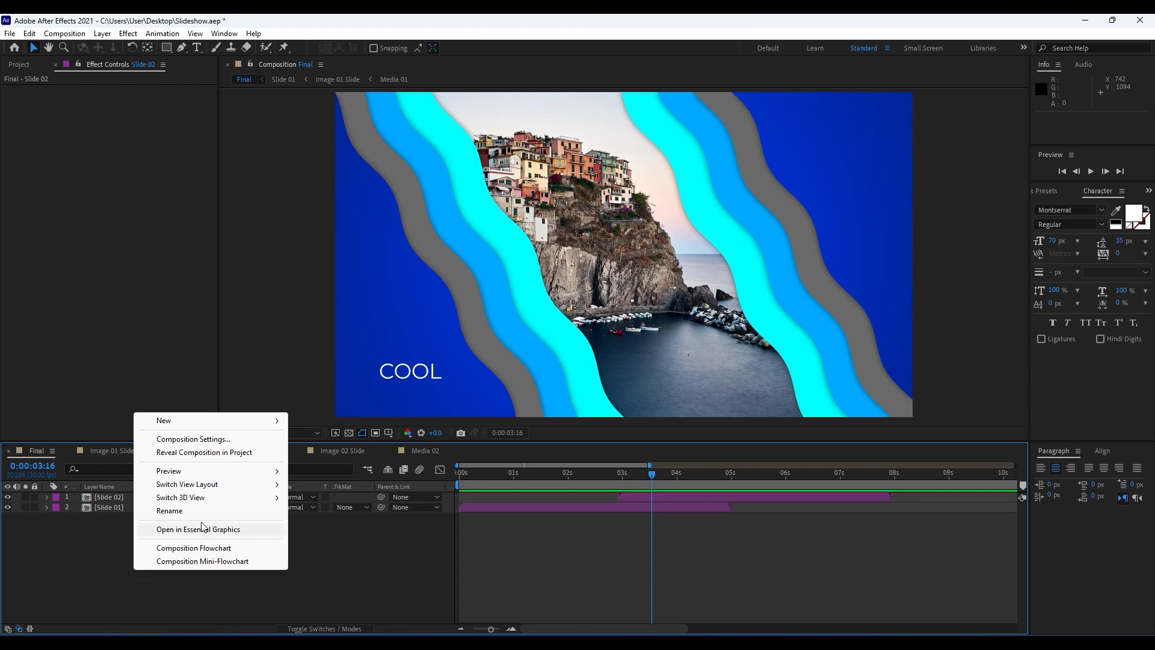
pyautogui.moveTo(243, 427)
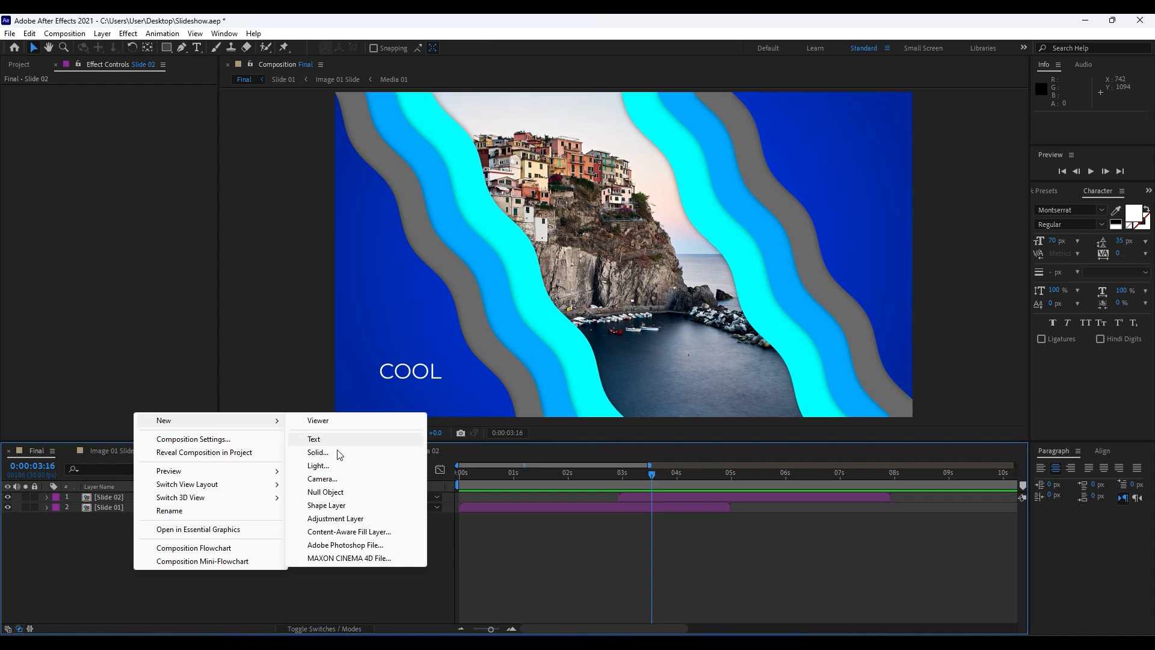
pyautogui.click(347, 518)
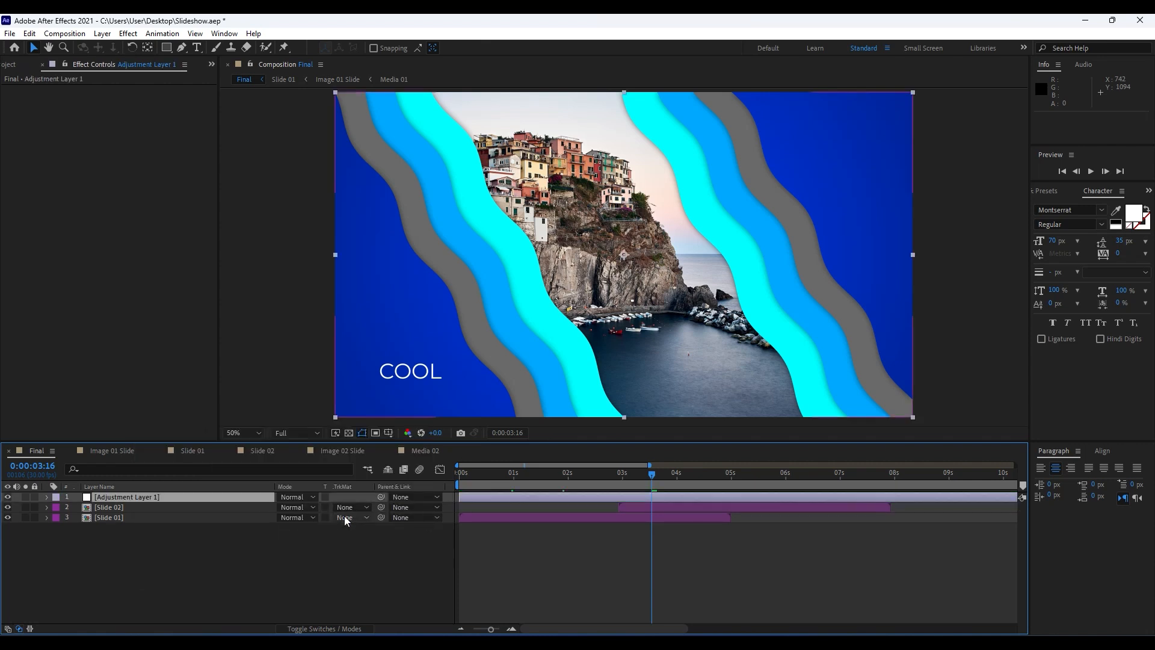
pyautogui.press('Return')
pyautogui.write('Cig')
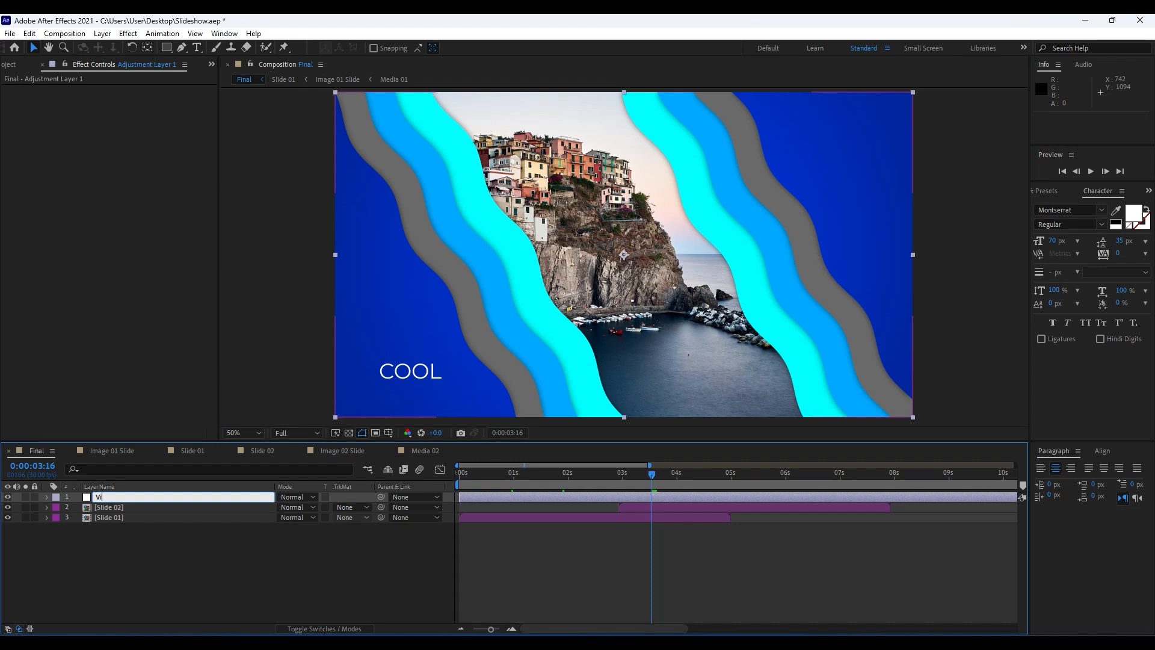
pyautogui.click(312, 565)
# Find the CC Vignette effect and apply it to the Vignette adjustment layer.
pyautogui.click(1049, 194)
pyautogui.click(1090, 208)
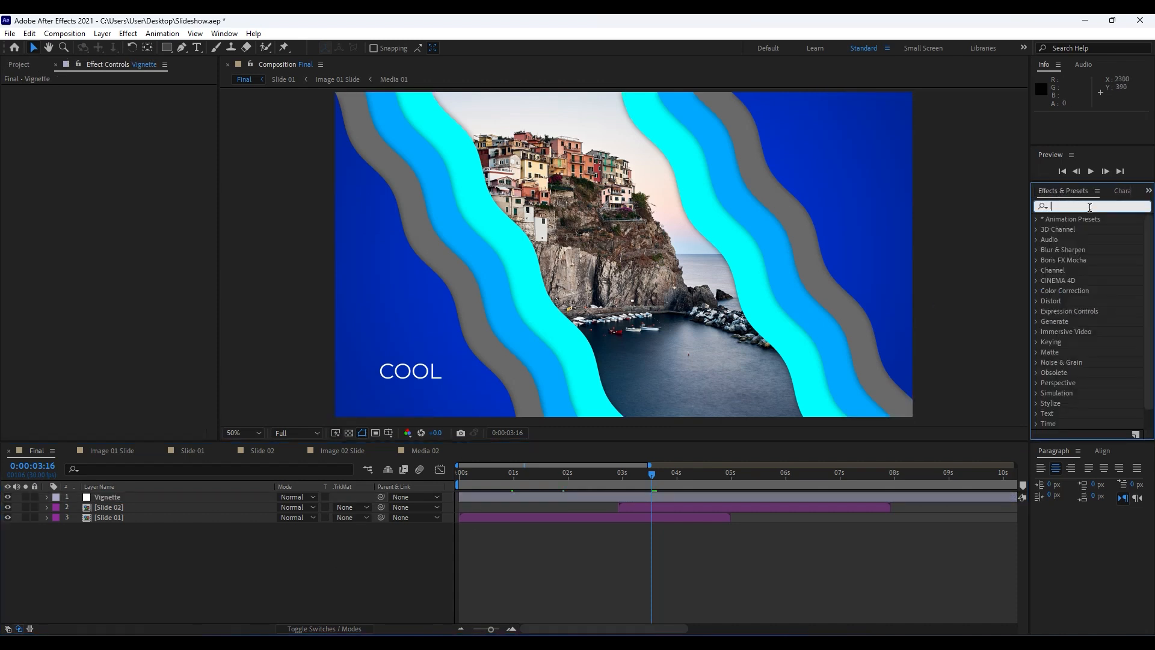
pyautogui.write('vigne')
pyautogui.moveTo(1080, 264); pyautogui.dragTo(152, 503)
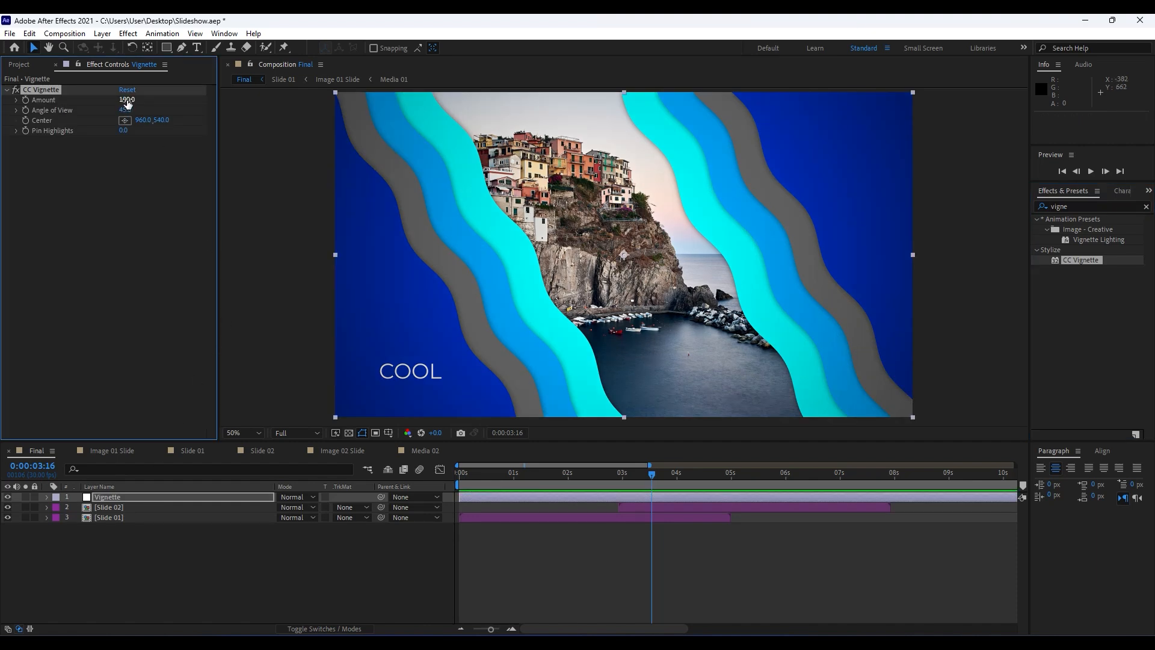
# Set the CC Vignette amount to 110.
pyautogui.moveTo(124, 103); pyautogui.dragTo(170, 100)
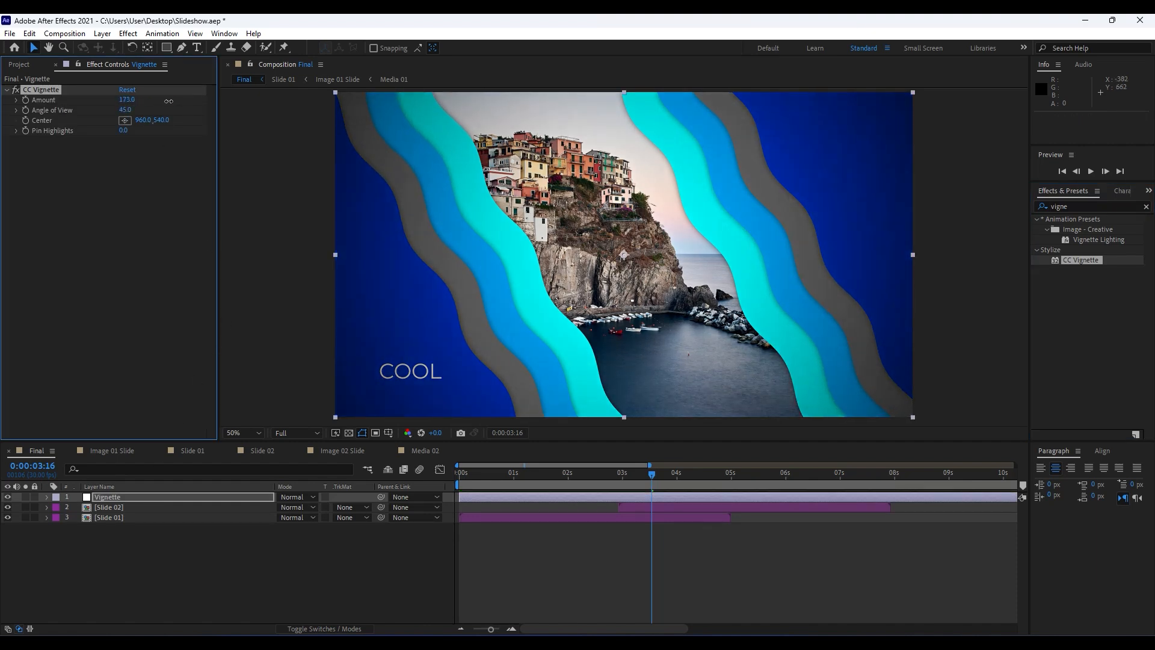
pyautogui.click(129, 101)
pyautogui.write('1')
pyautogui.write('0.0')
pyautogui.click(183, 562)
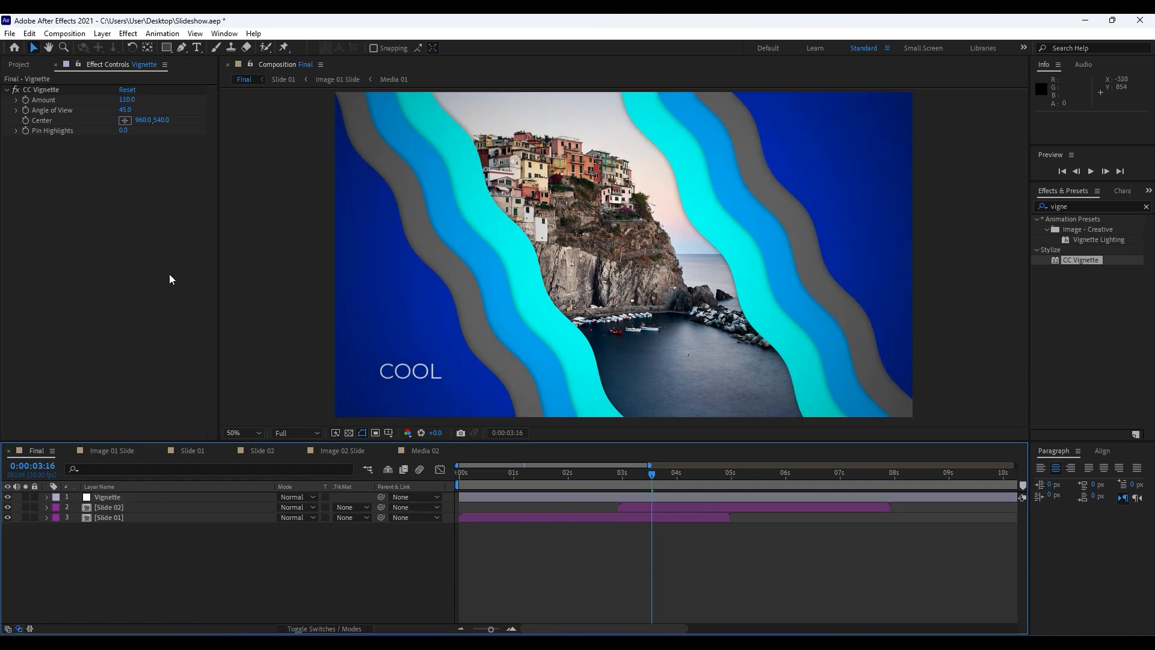
# Preview the Final composition and compare the first slide with the CC Vignette effect switched off and on.
pyautogui.press('space')
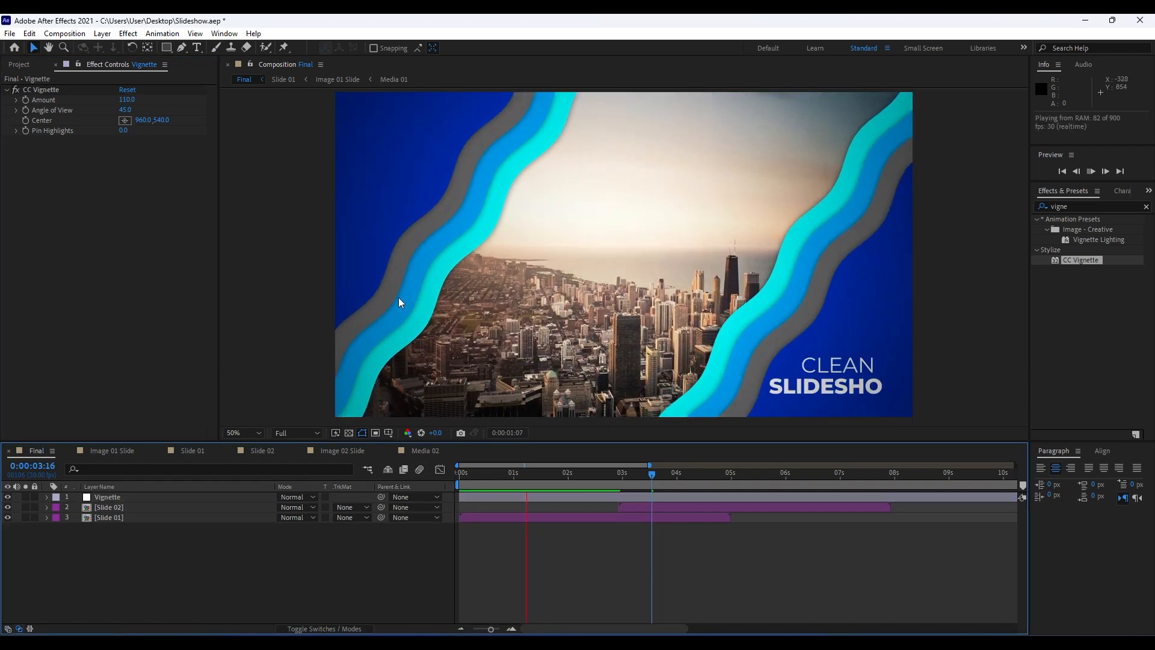
pyautogui.moveTo(606, 474)
pyautogui.mouseDown()
pyautogui.moveTo(626, 474)
pyautogui.moveTo(592, 475)
pyautogui.mouseUp()
pyautogui.click(540, 475)
pyautogui.click(16, 90)
pyautogui.click(15, 91)
pyautogui.click(16, 90)
pyautogui.click(16, 90)
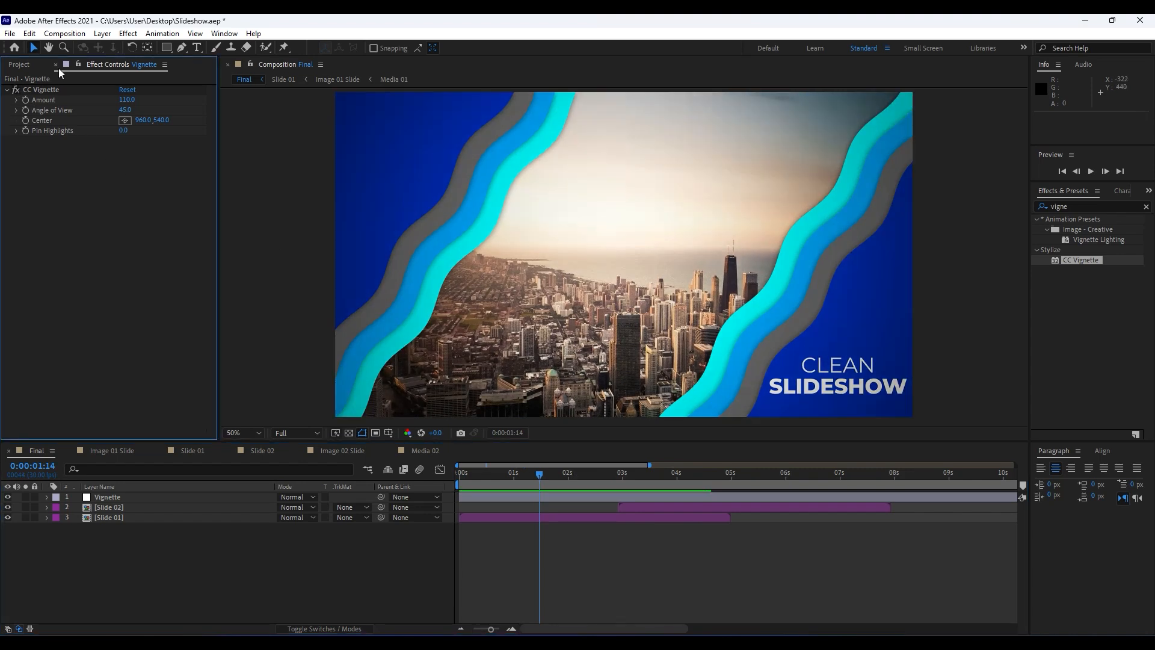
# Bring up the project's item list and scrub back and forth through both slides in the Final composition.
pyautogui.click(55, 64)
pyautogui.moveTo(540, 485); pyautogui.dragTo(696, 484)
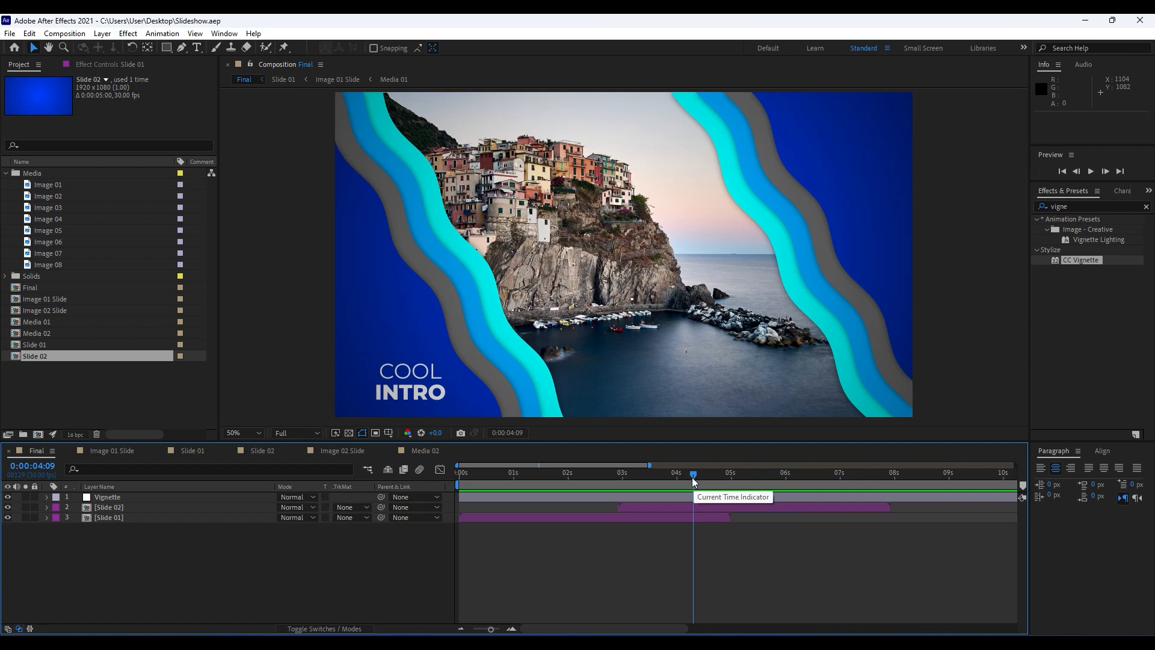
pyautogui.moveTo(693, 480); pyautogui.dragTo(533, 479)
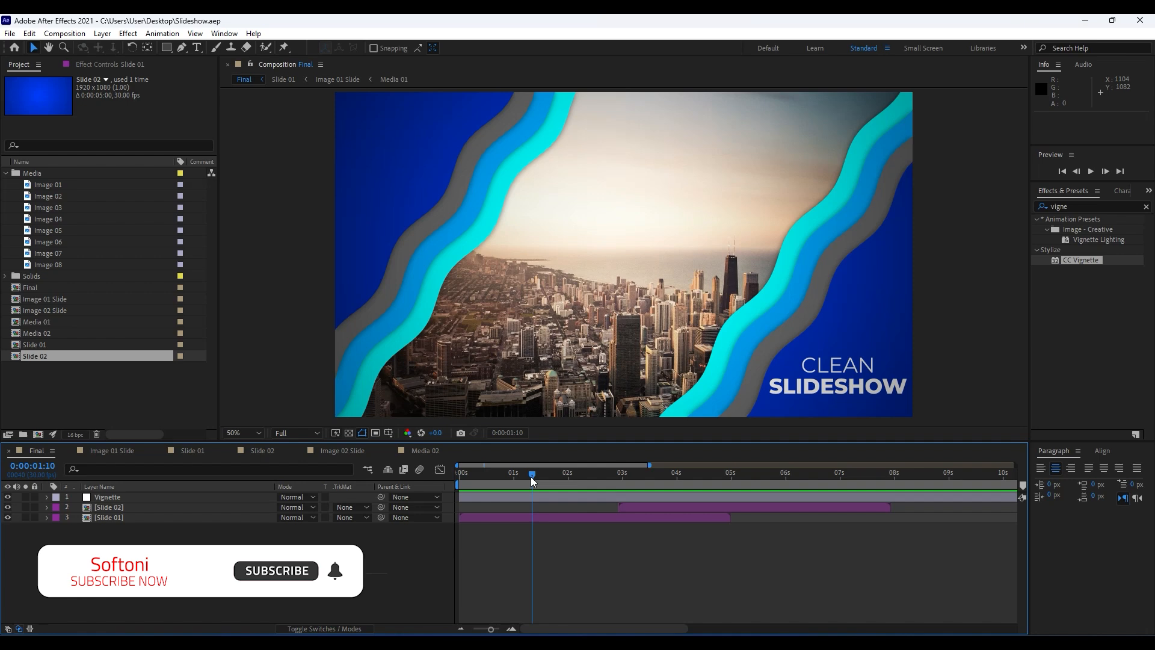
pyautogui.moveTo(532, 479); pyautogui.dragTo(573, 479)
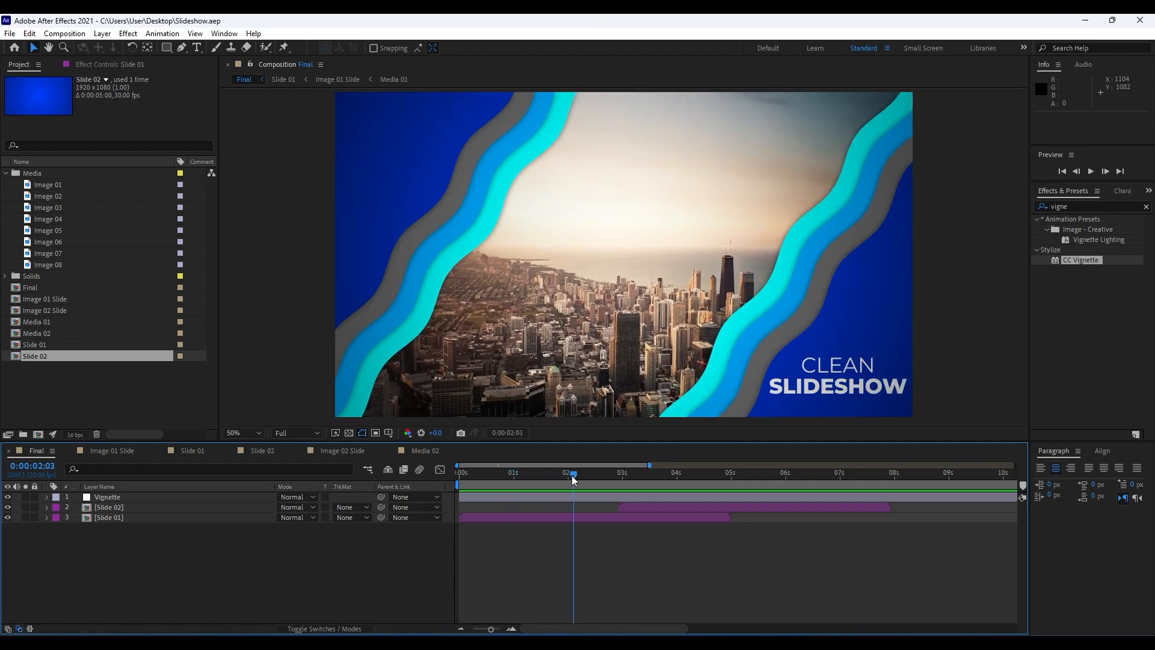